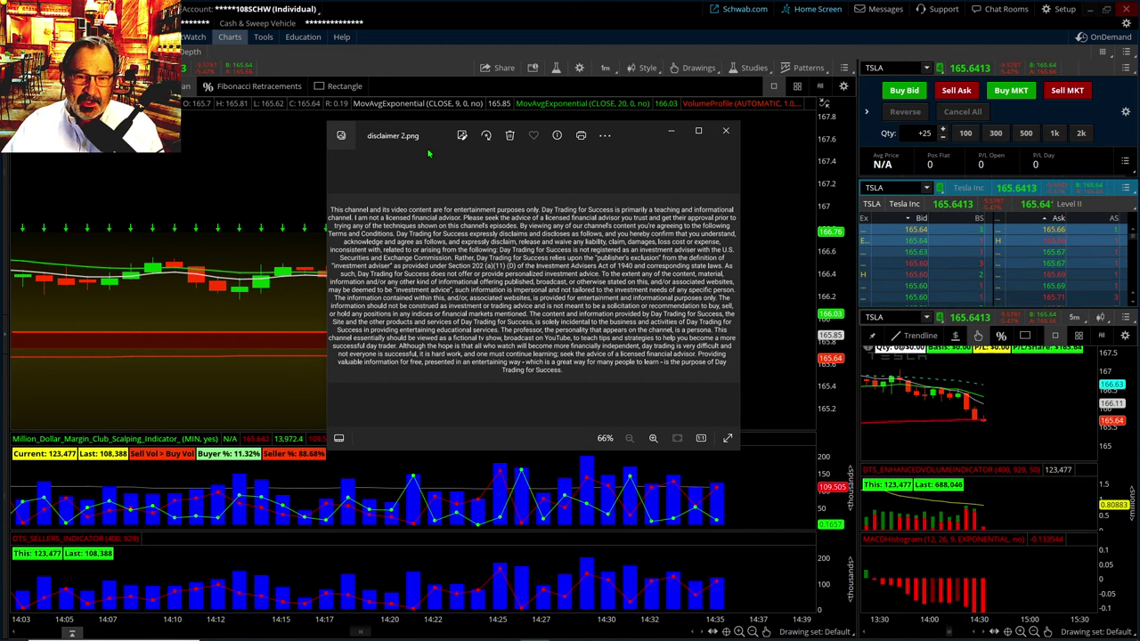
Move the disclaimer image off the charts and maximize the one-minute TSLA chart cell.
drag(429, 154, 1139, 232)
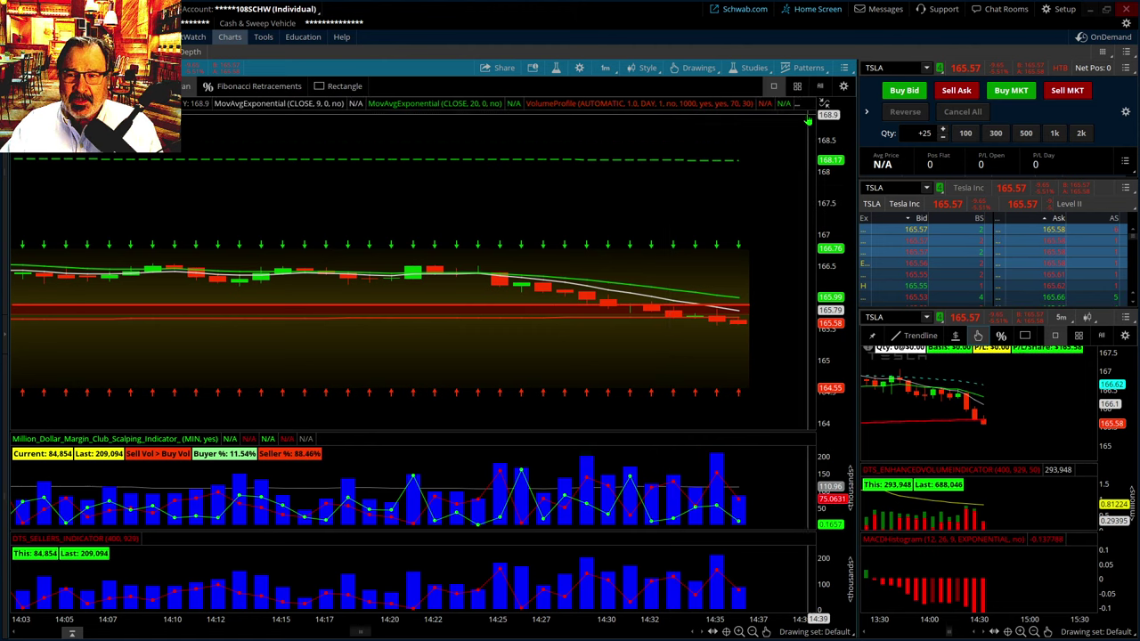
click(843, 69)
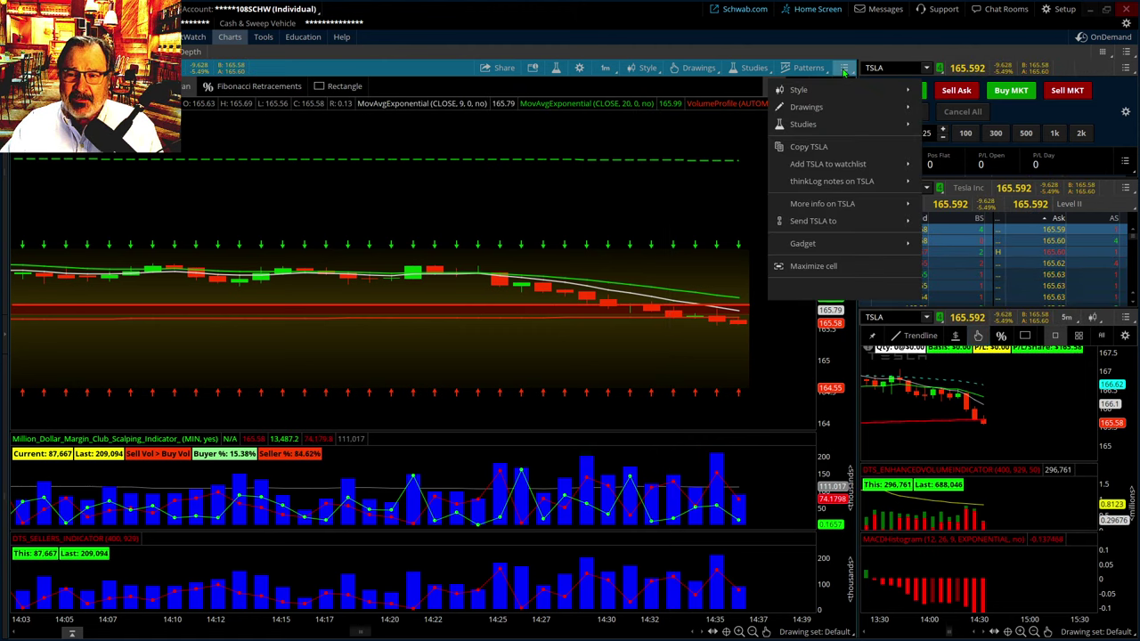
click(806, 265)
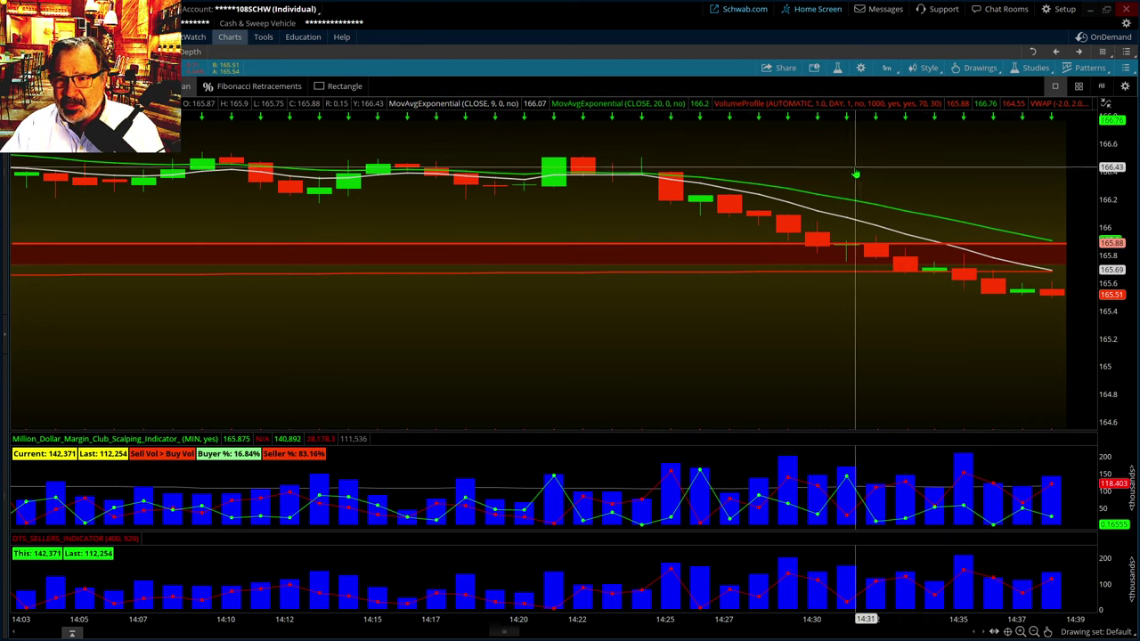
Review the studies and strategies added to the one-minute TSLA chart, leaving the list unchanged.
click(837, 69)
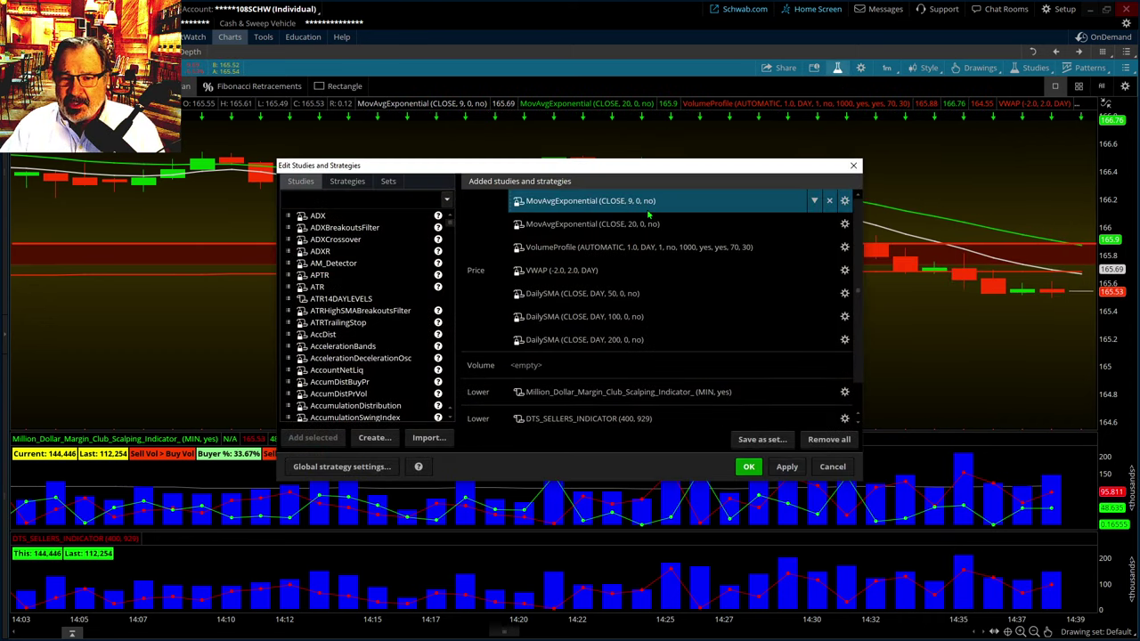
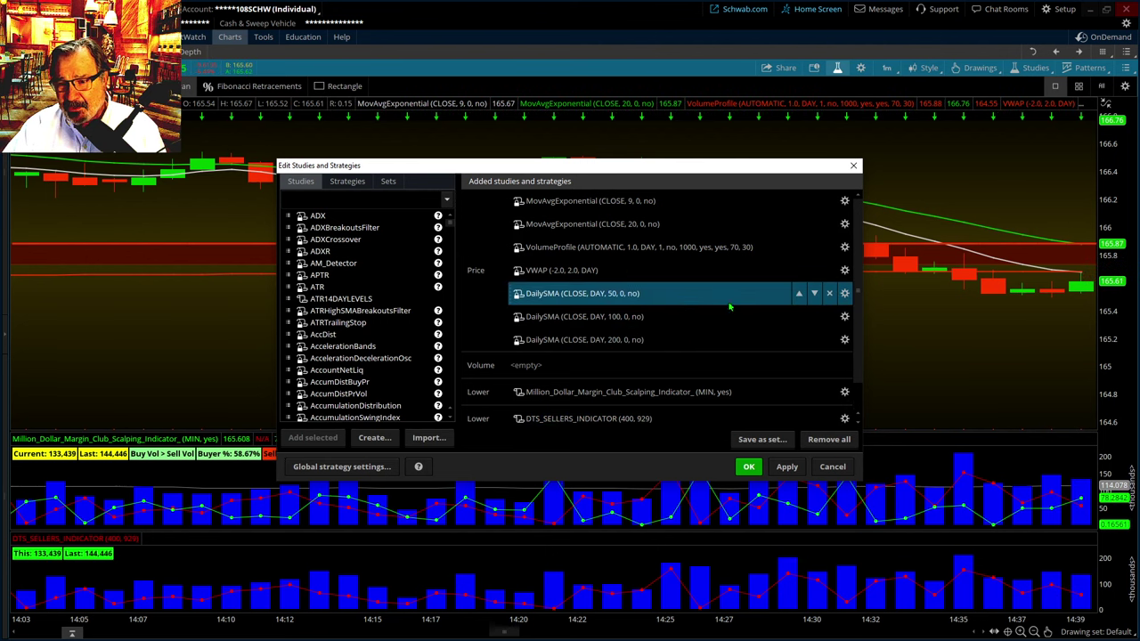
click(854, 168)
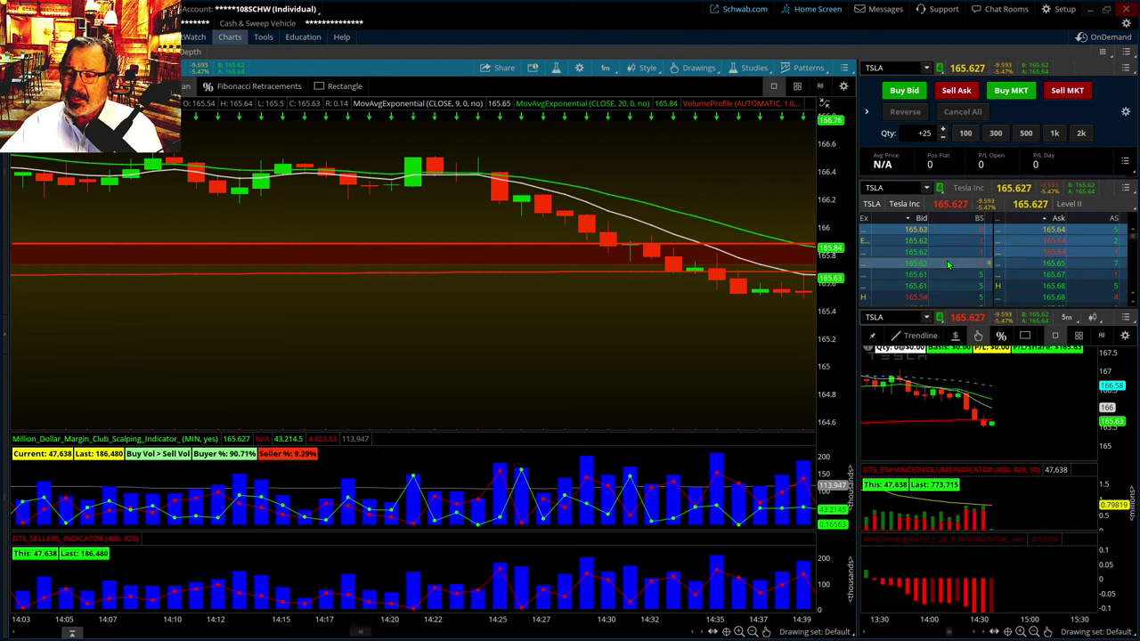
Maximize the five-minute TSLA chart cell to examine its moving averages, enhanced volume indicator and MACD histogram.
drag(680, 356, 446, 338)
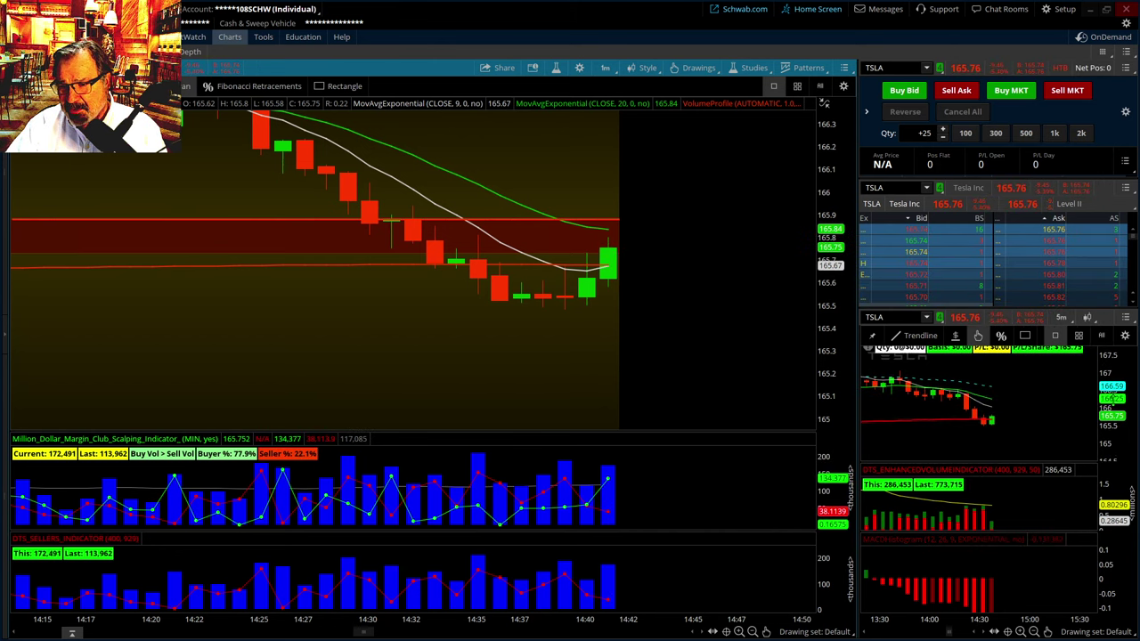
click(1125, 318)
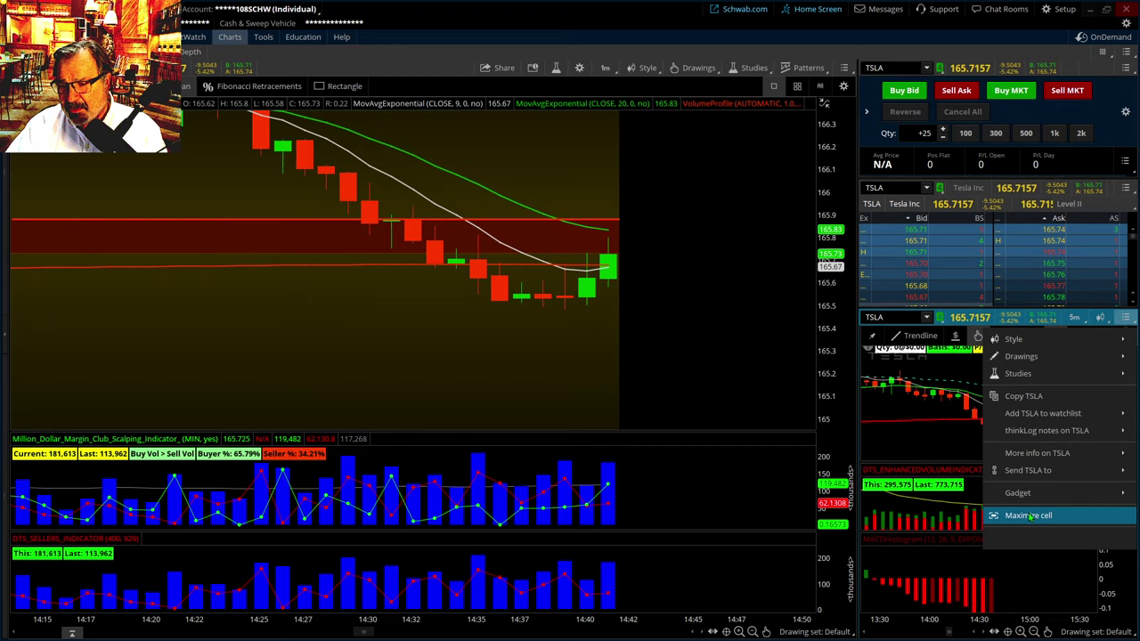
click(1011, 516)
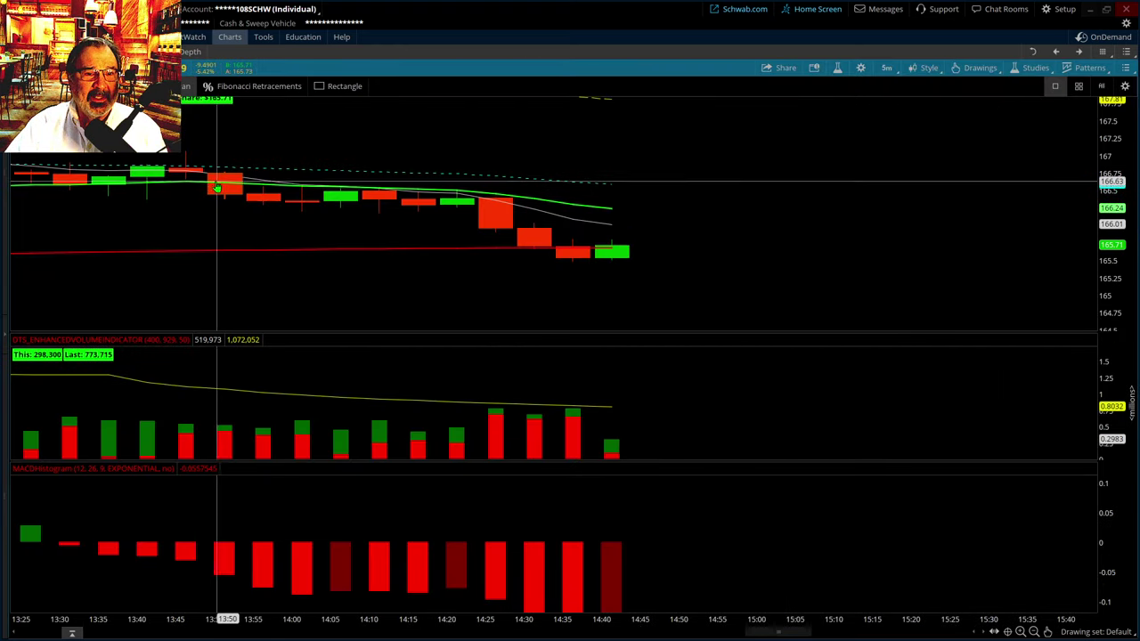
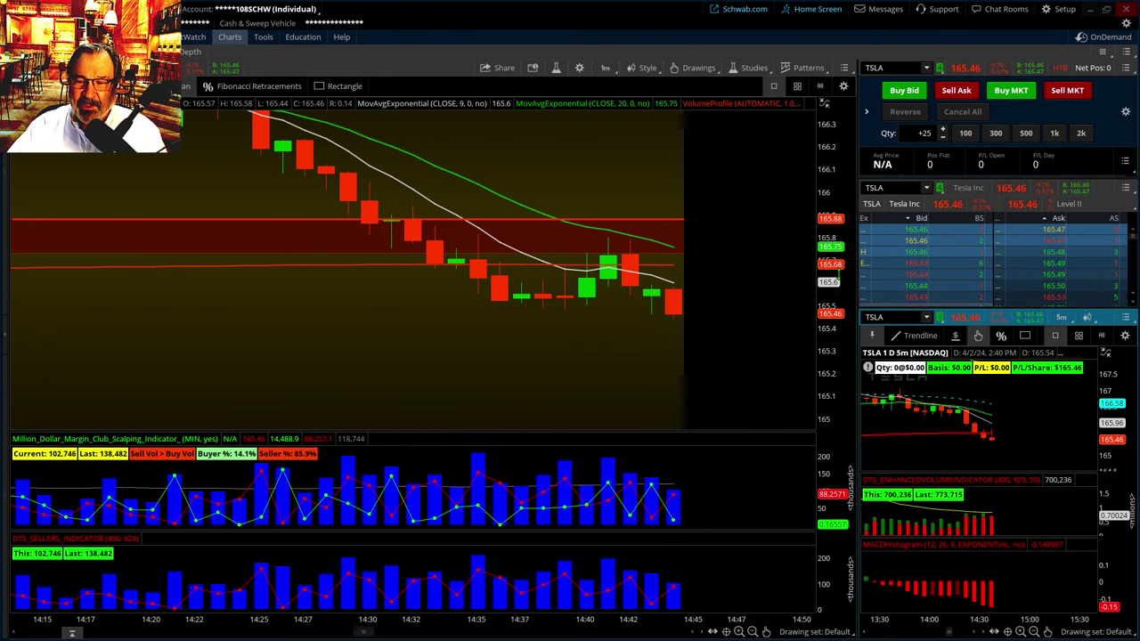
Remove the VolumeProfile study from the one-minute TSLA chart and autozoom the chart.
drag(808, 313, 801, 361)
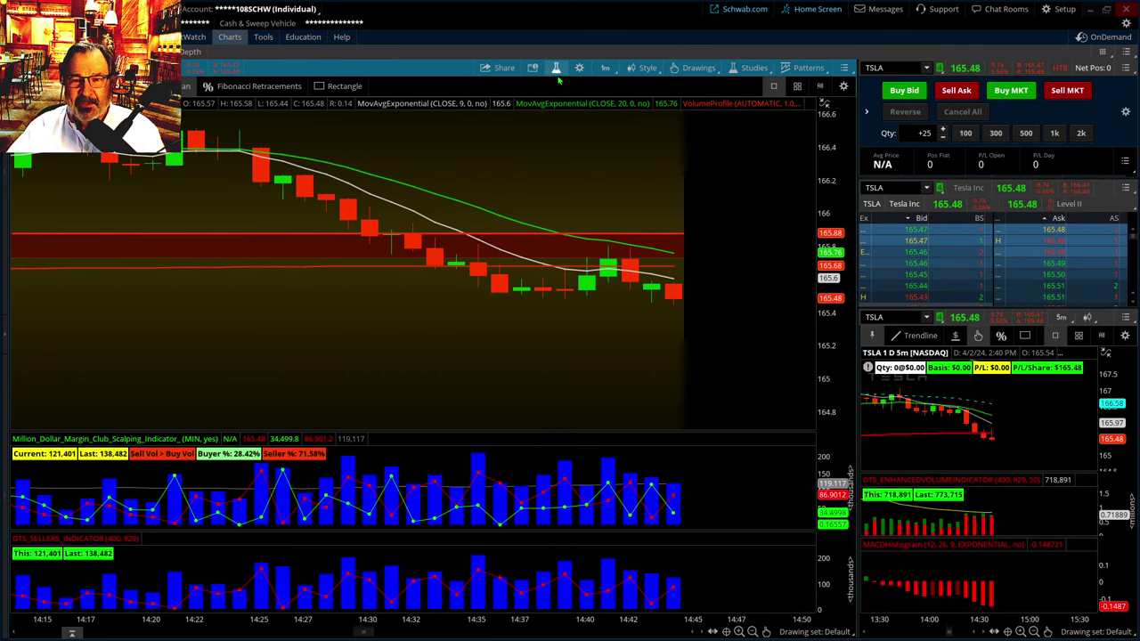
click(555, 69)
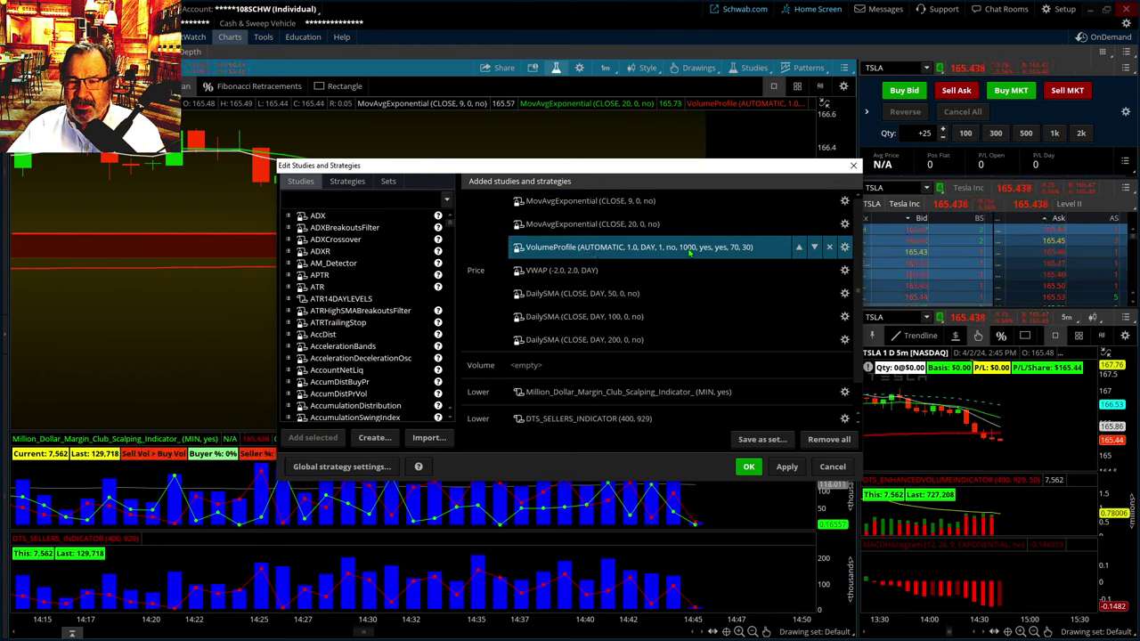
click(829, 249)
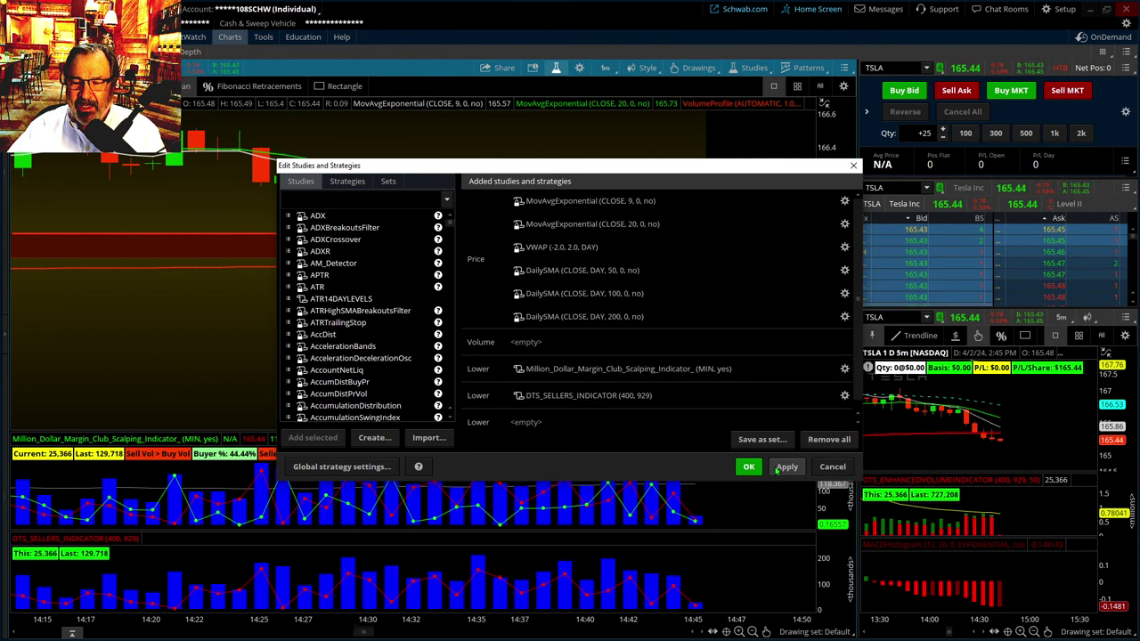
click(786, 467)
click(750, 466)
right_click(500, 214)
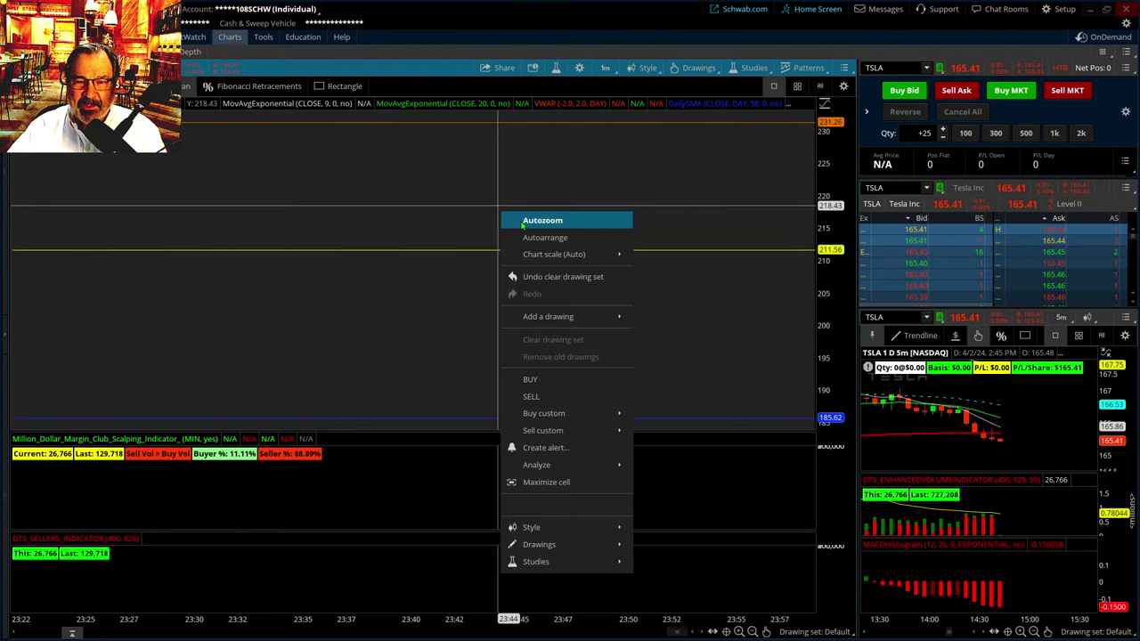
click(522, 224)
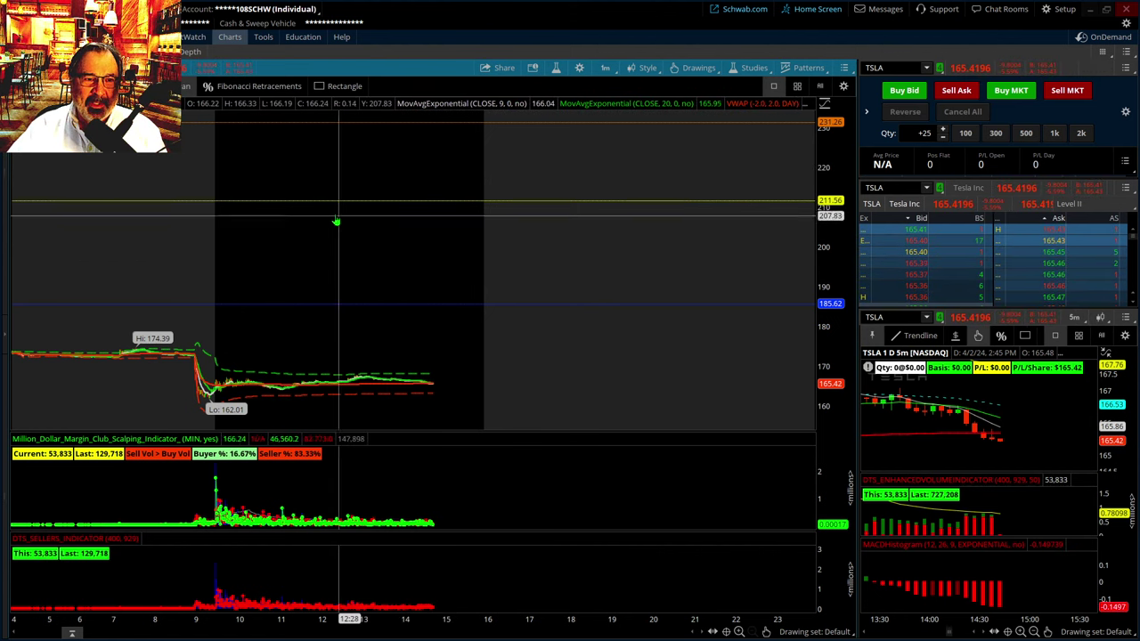
Find the VolumeProfile study by searching "volumep" and add it to the one-minute chart's price studies.
click(556, 70)
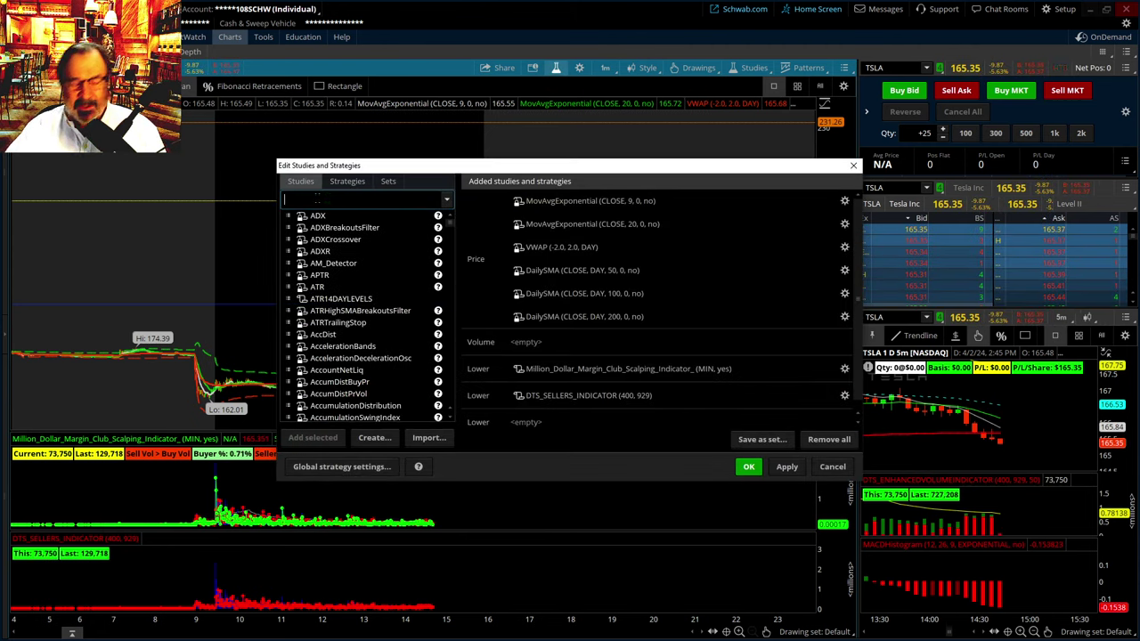
text(volu)
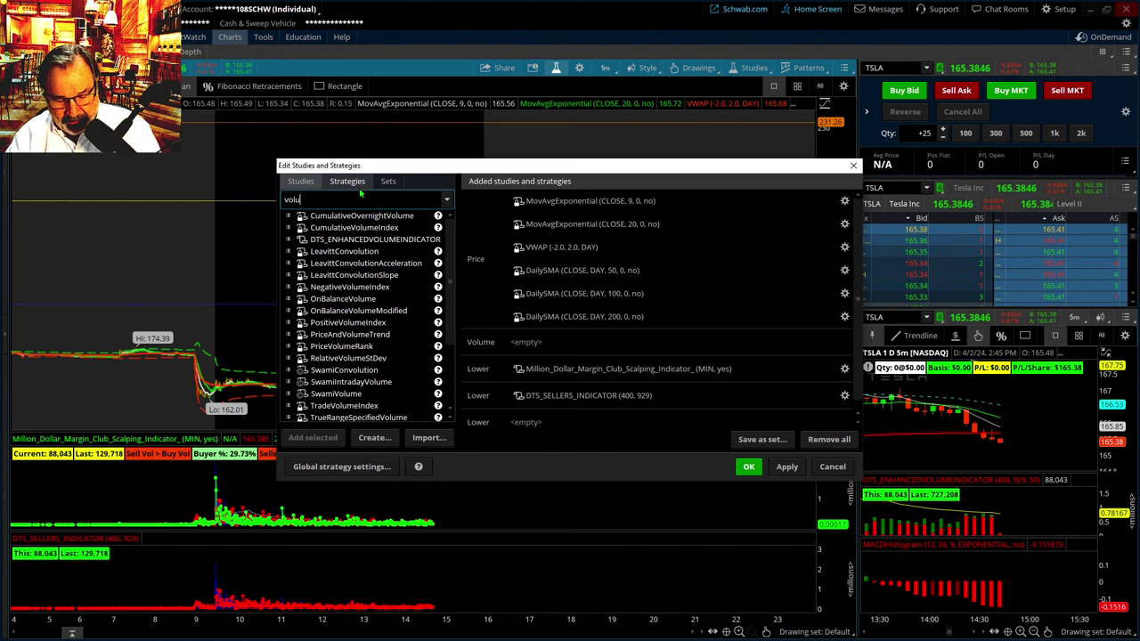
text(mep)
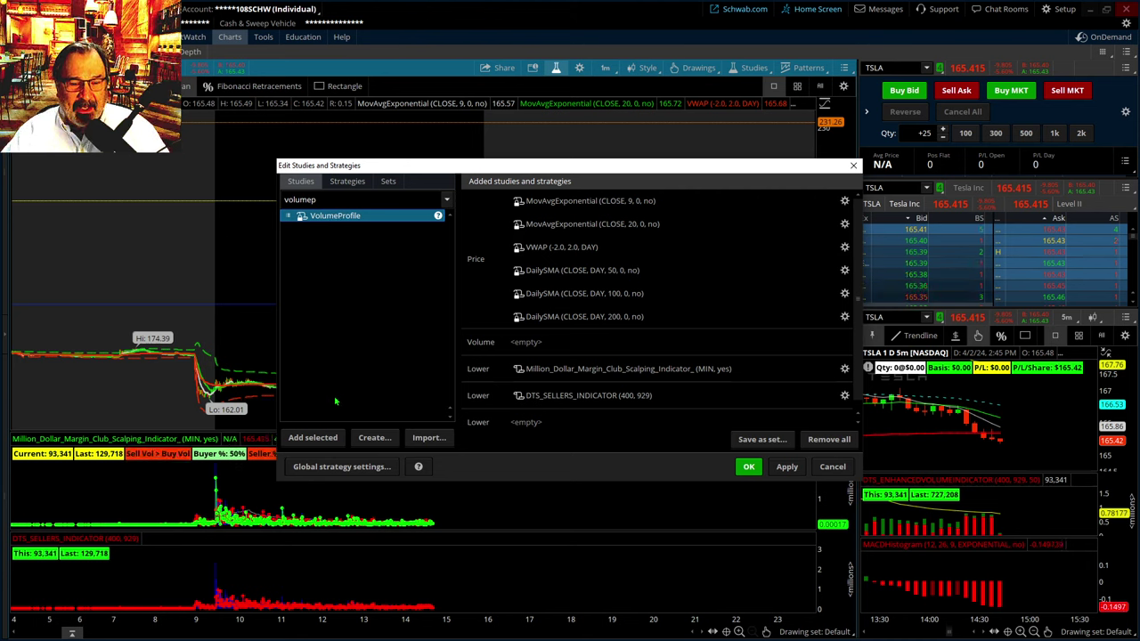
click(314, 437)
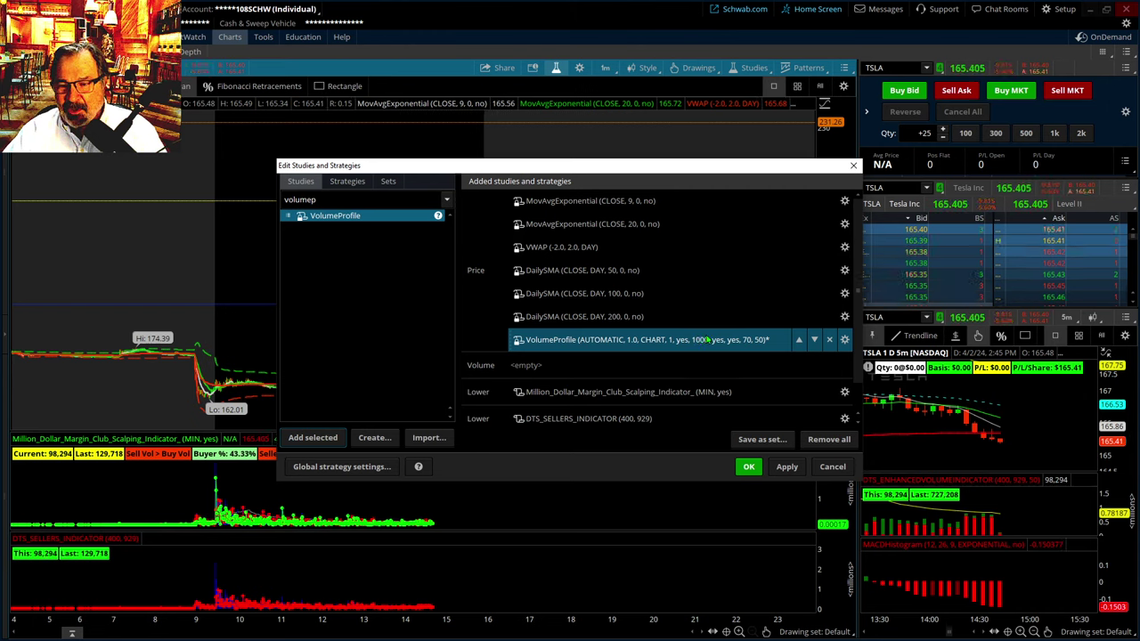
Customize the VolumeProfile study with time per profile DAY, on expansion No and opacity 30.
click(844, 340)
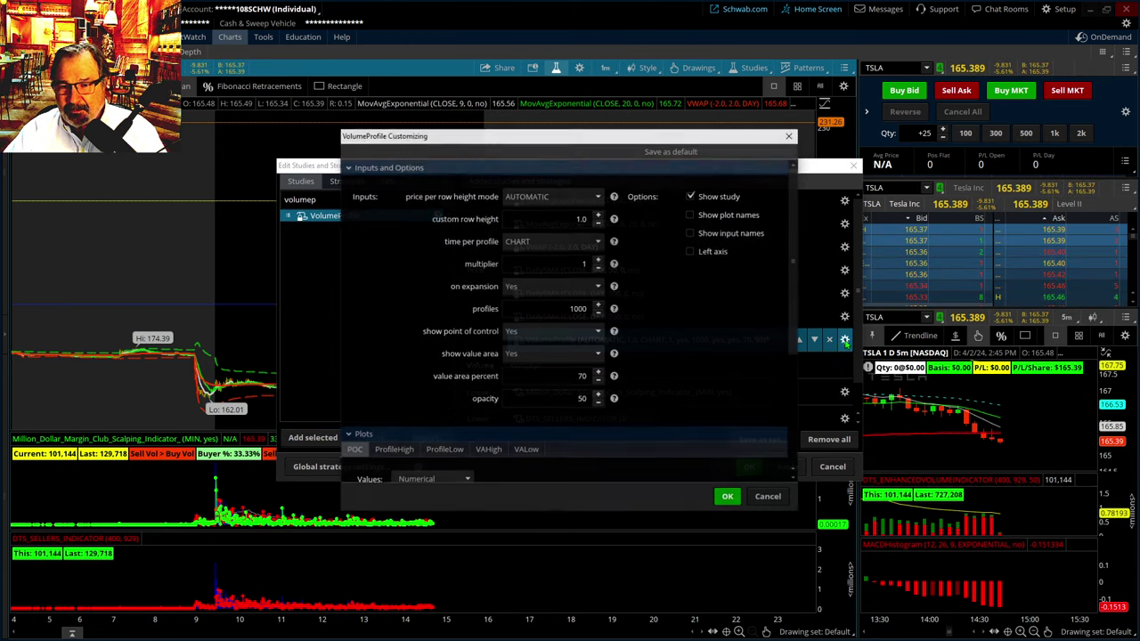
click(598, 241)
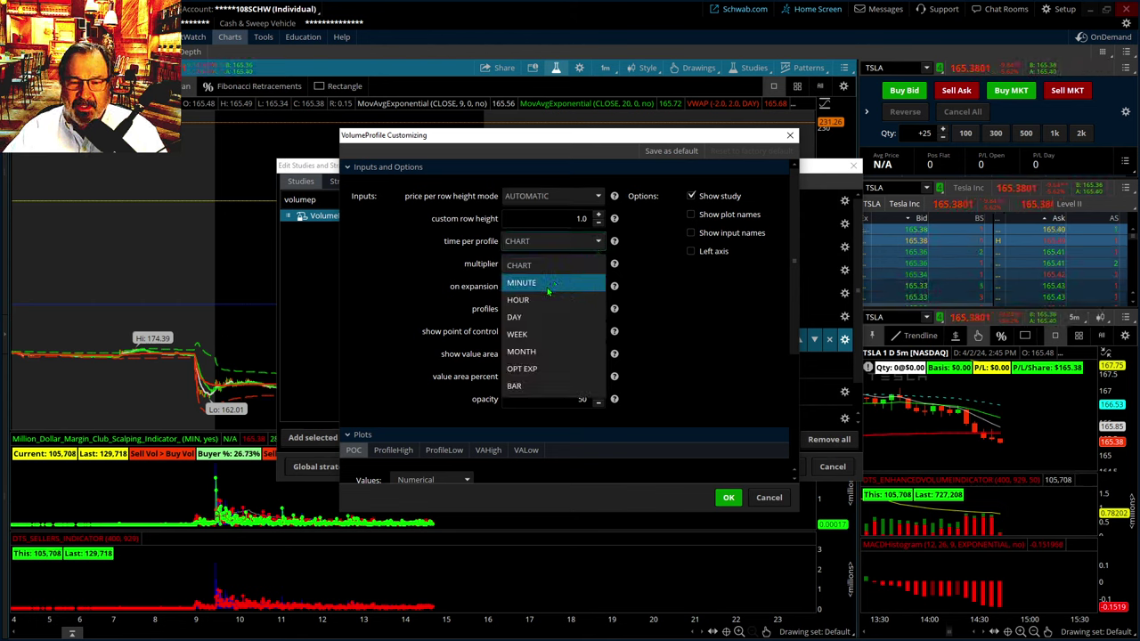
click(521, 317)
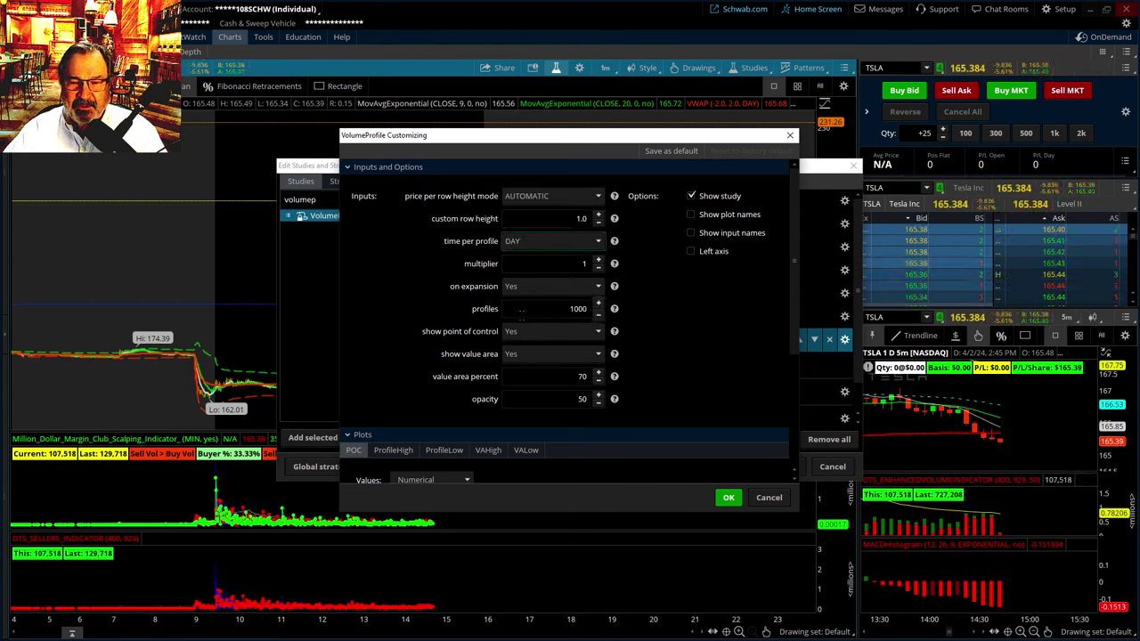
click(598, 287)
click(552, 327)
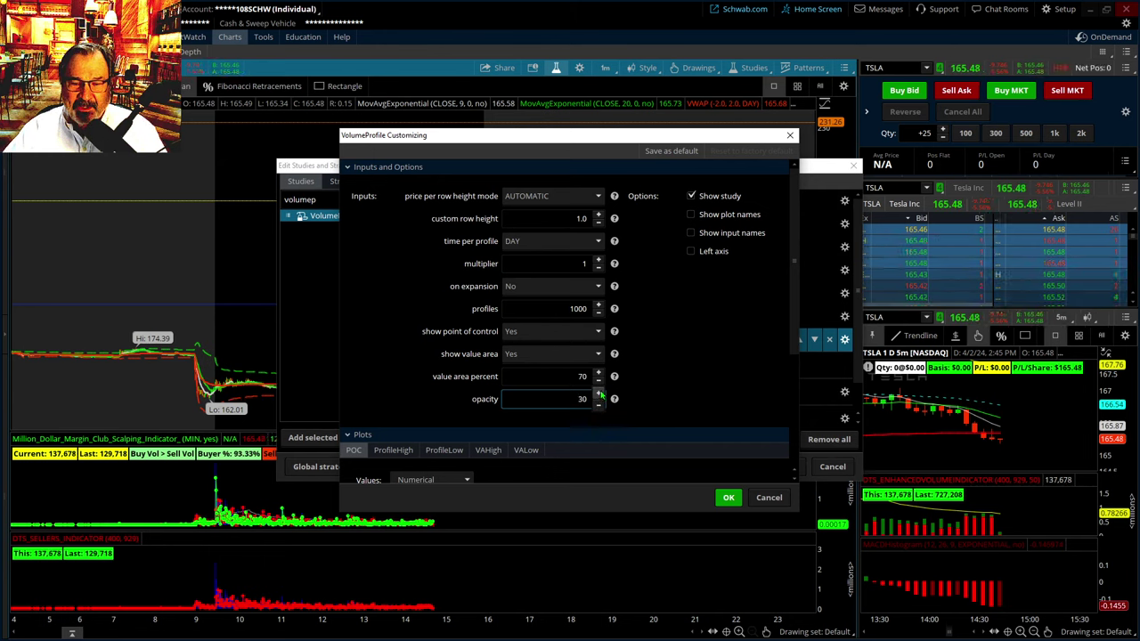
Color the VolumeProfile study's VAHigh plot red and draw it as downward arrows.
scroll(654, 412, down, 3)
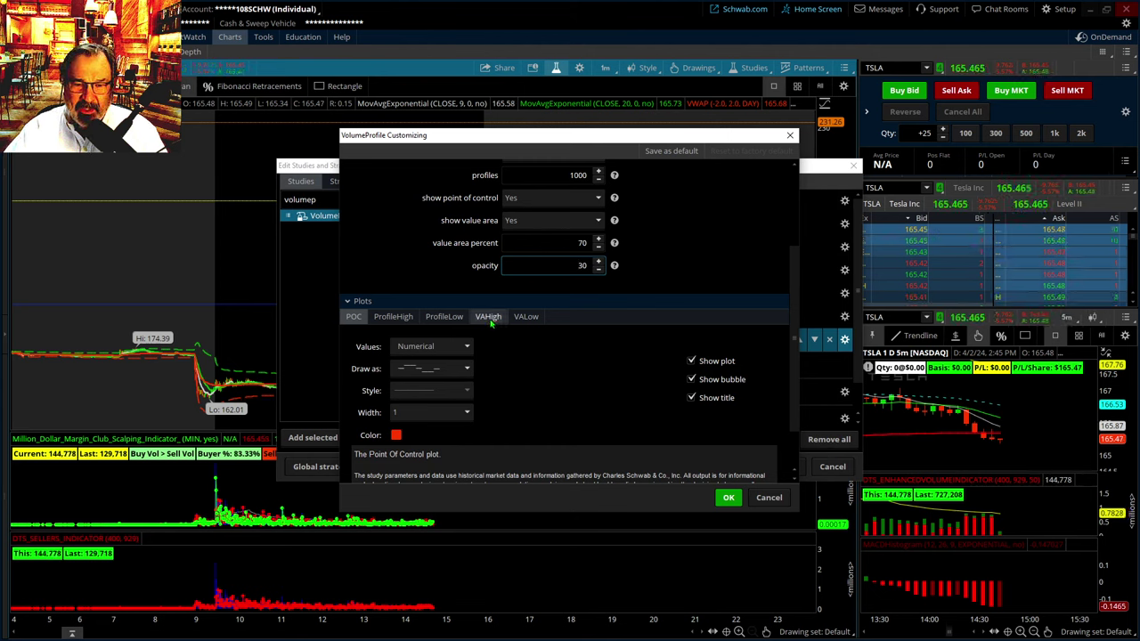
click(397, 435)
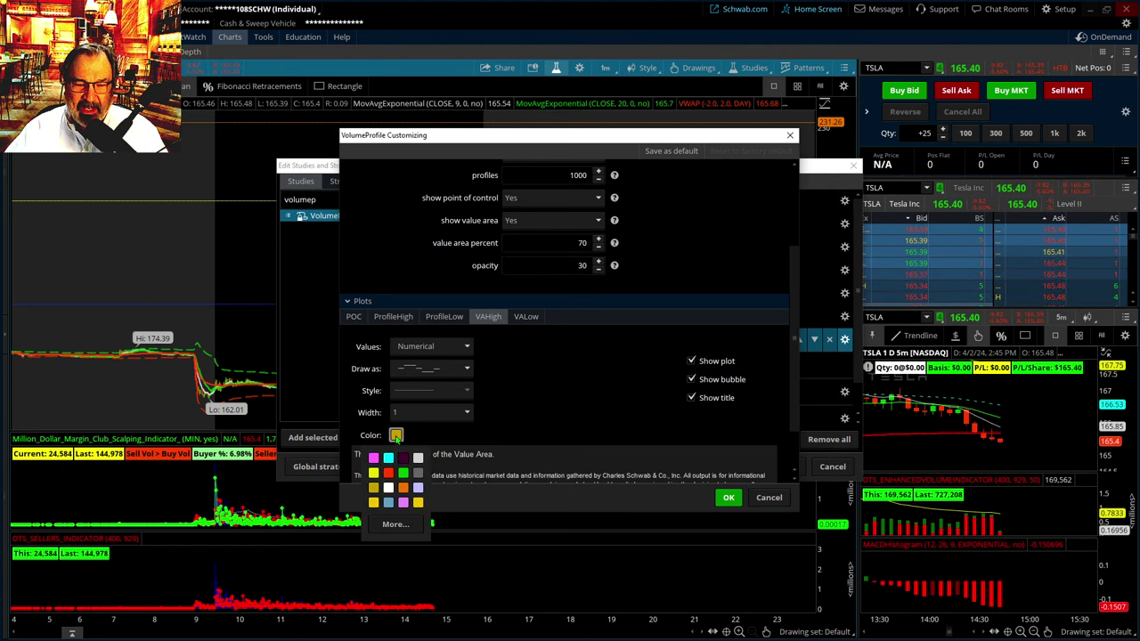
click(388, 473)
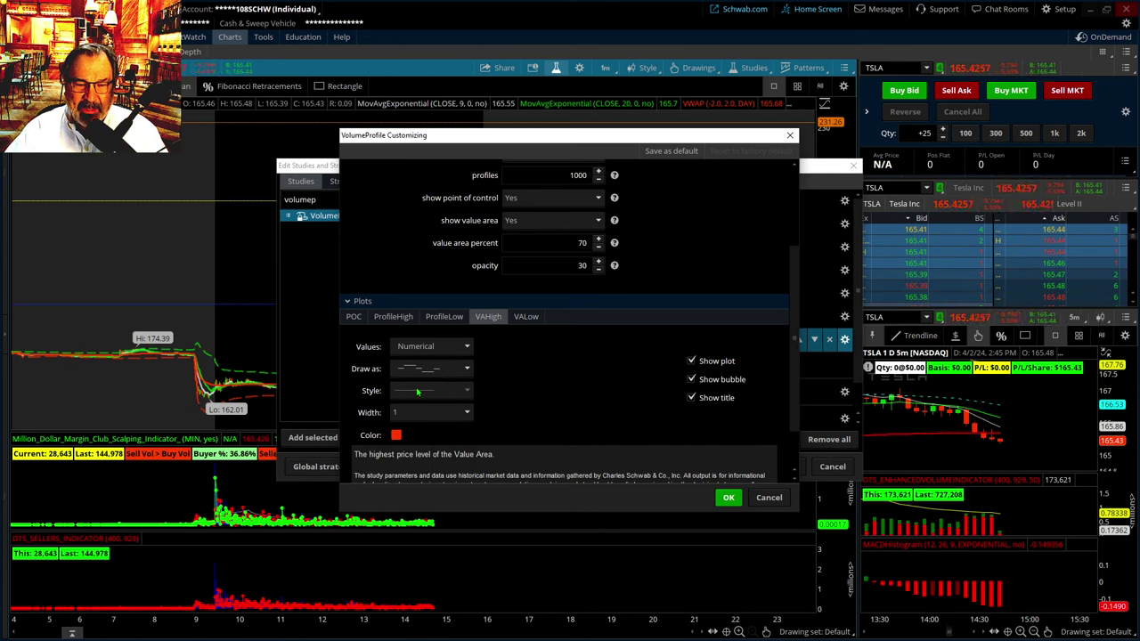
click(466, 368)
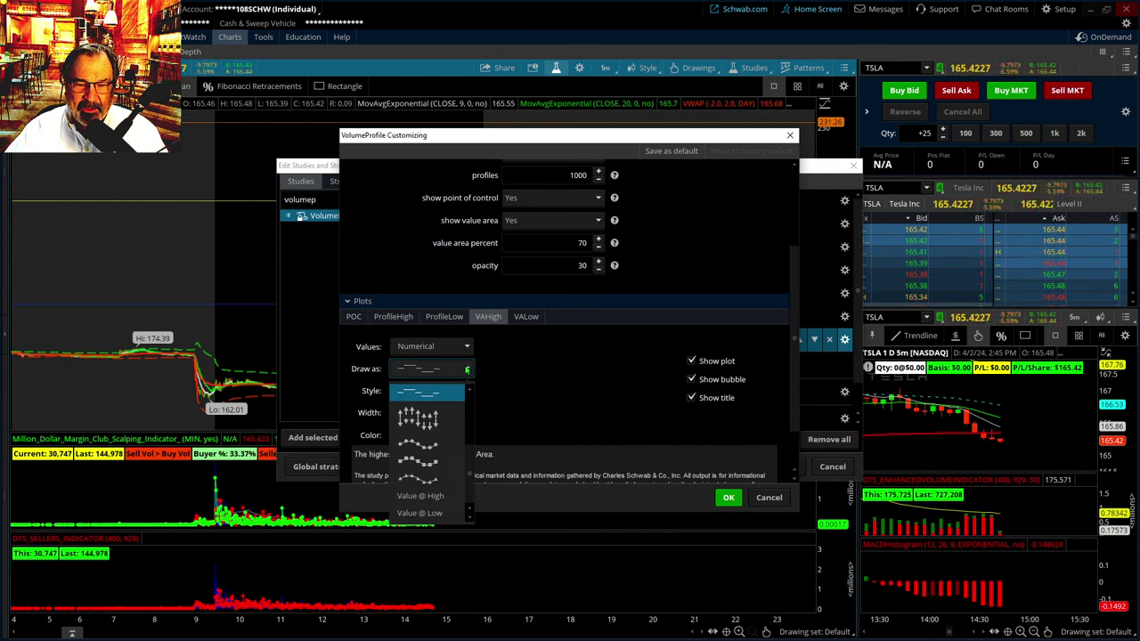
click(429, 426)
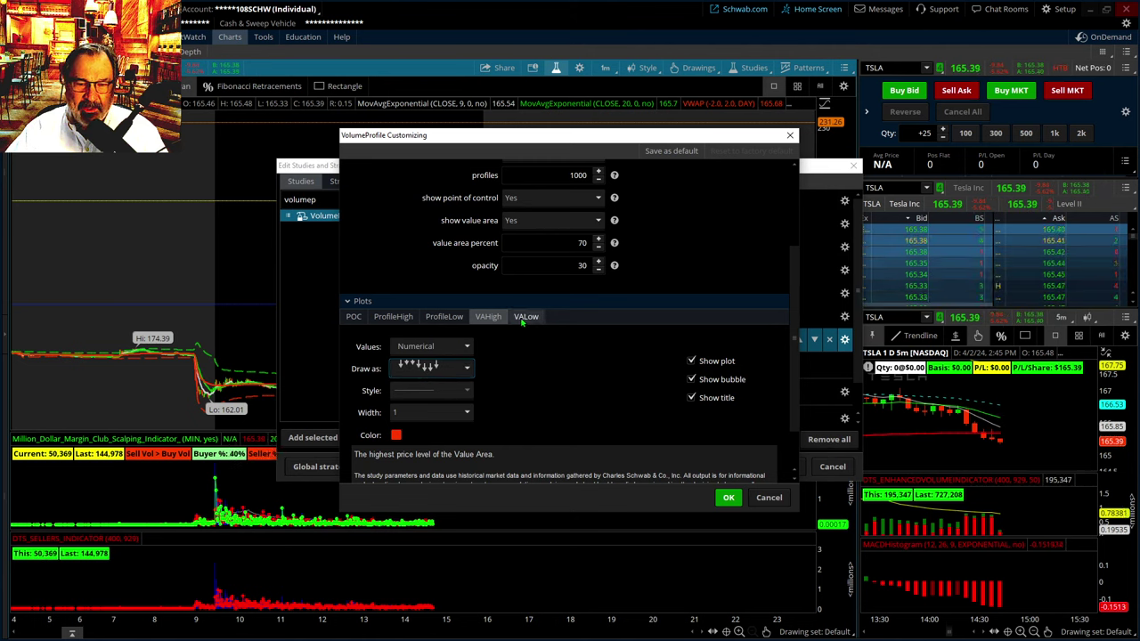
Color the VolumeProfile study's VALow plot green and draw it as upward arrows.
click(396, 435)
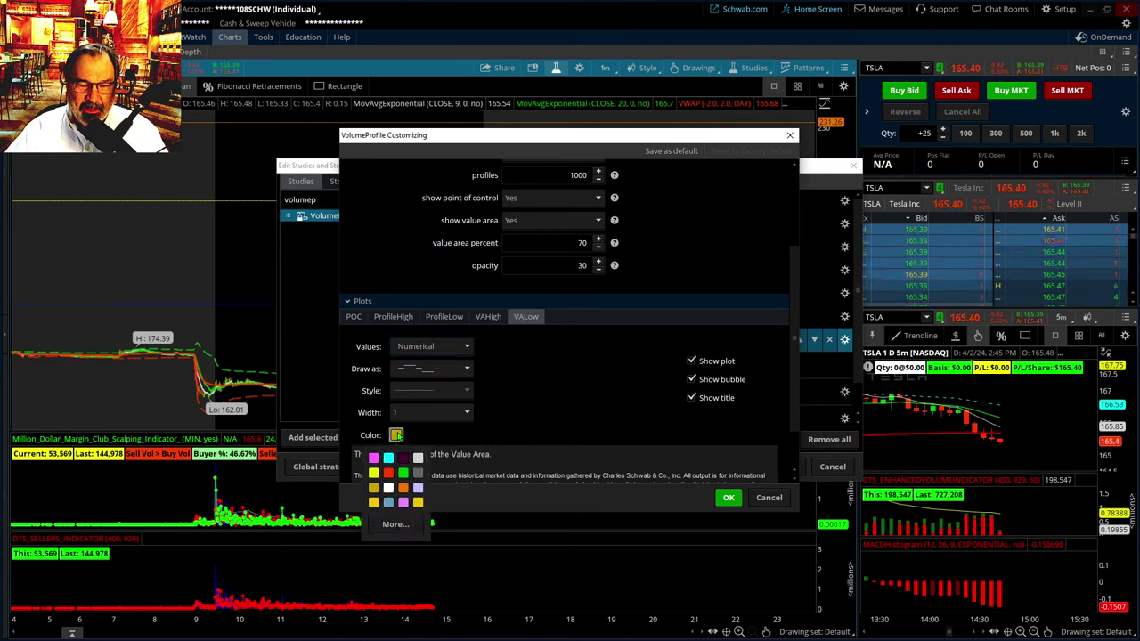
click(404, 473)
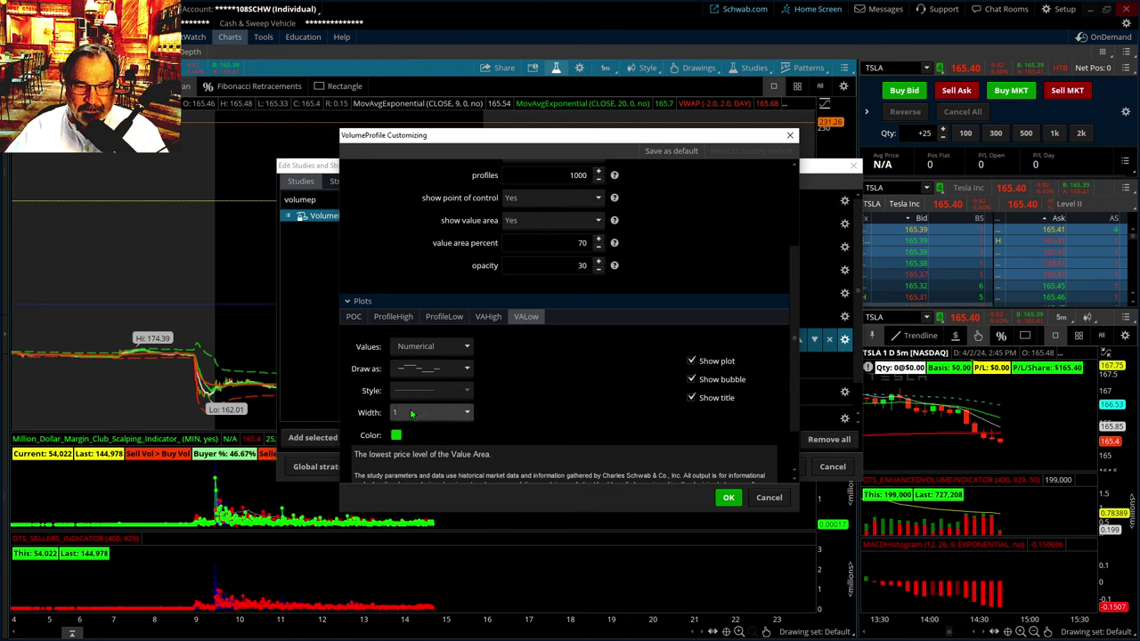
click(467, 369)
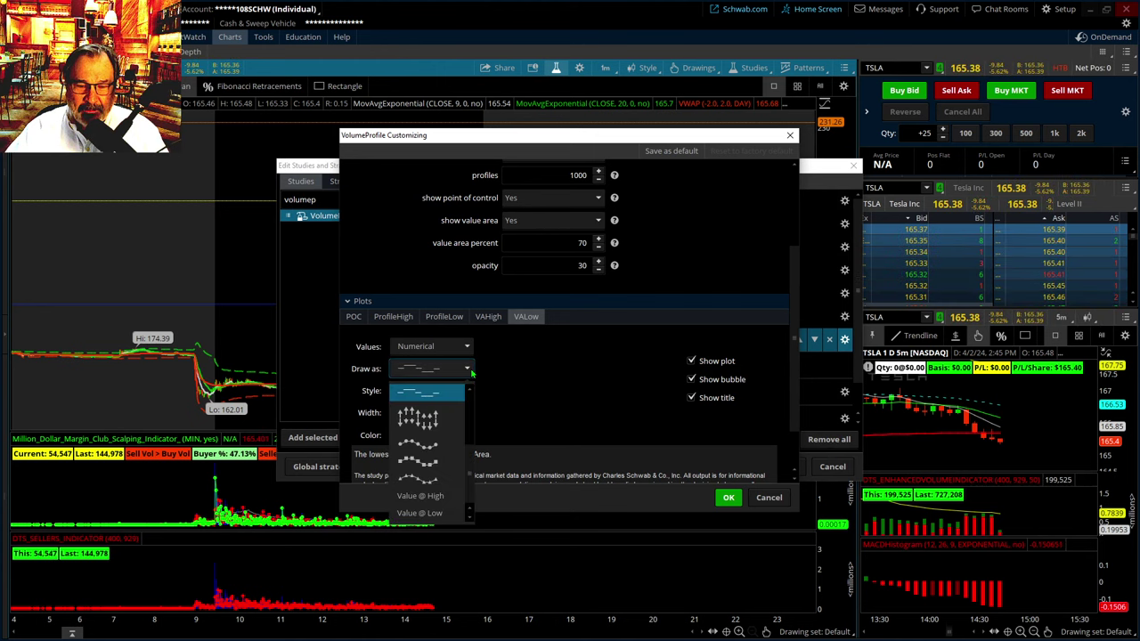
click(432, 415)
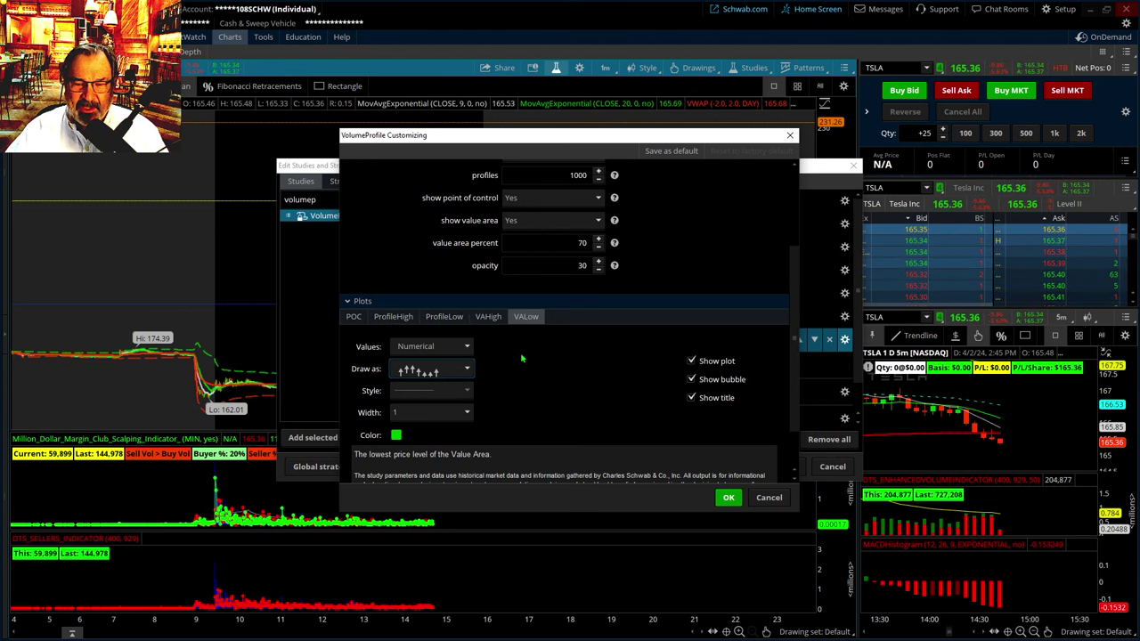
Apply the customized VolumeProfile study to the one-minute chart and stretch its price scale.
click(728, 498)
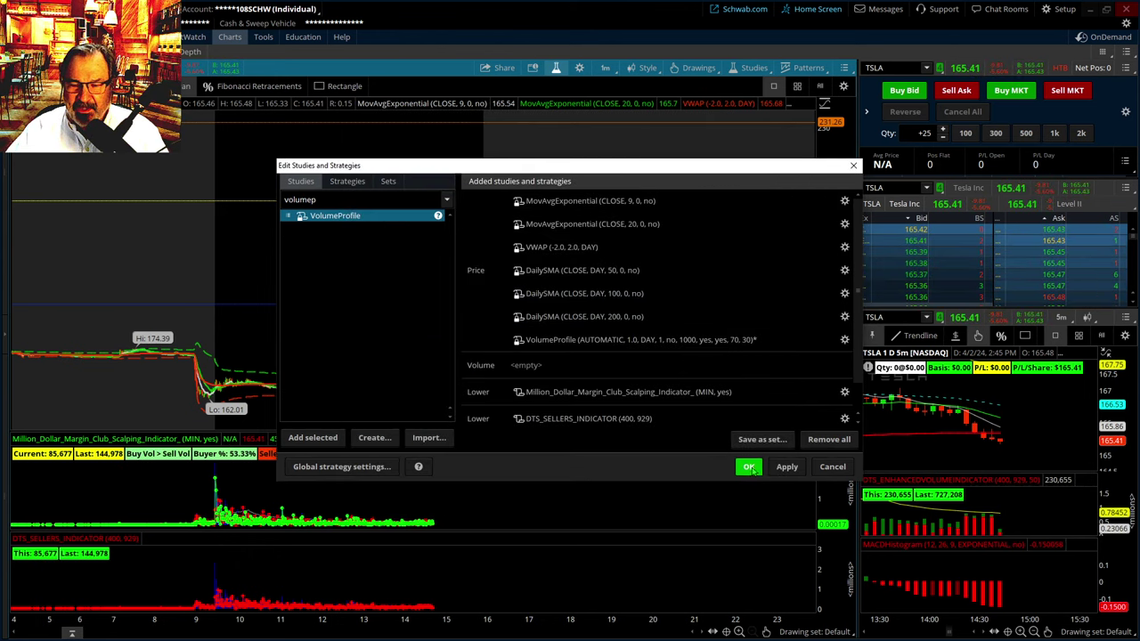
click(752, 468)
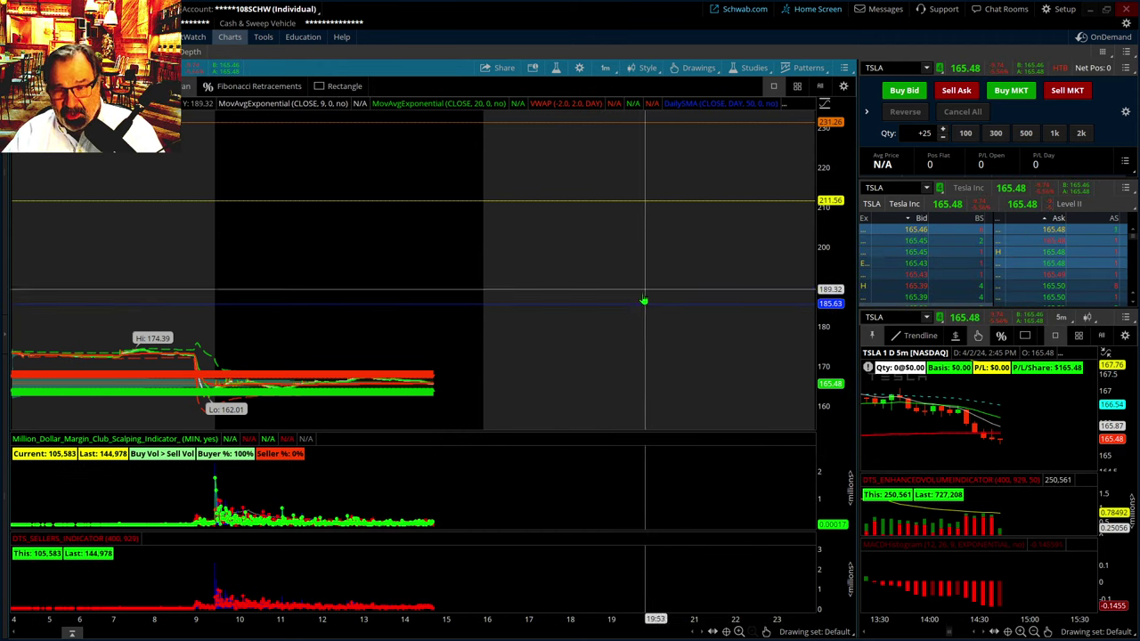
drag(834, 267, 839, 236)
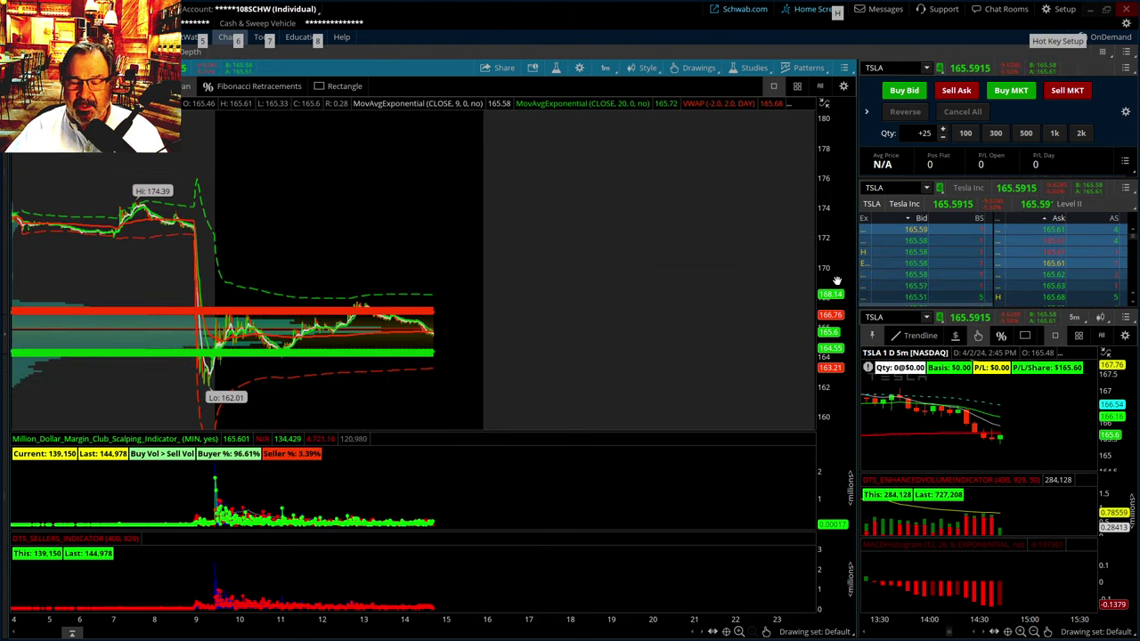
Zoom the one-minute chart in to the latest candles and scale prices so both value-area arrow rows fit.
drag(837, 282, 809, 265)
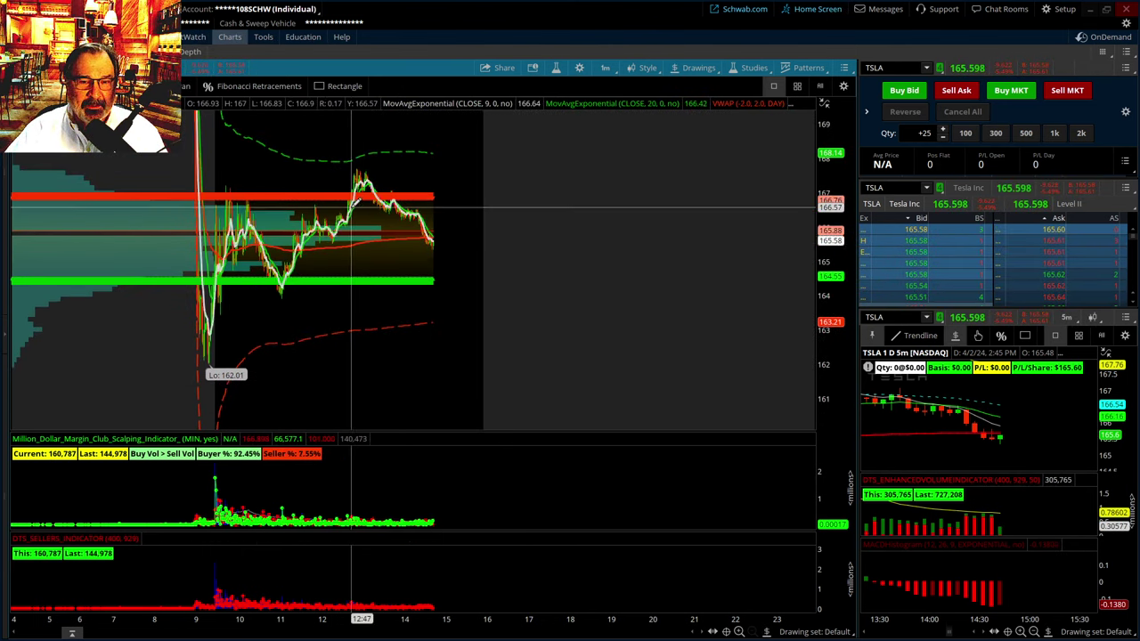
drag(365, 185, 453, 272)
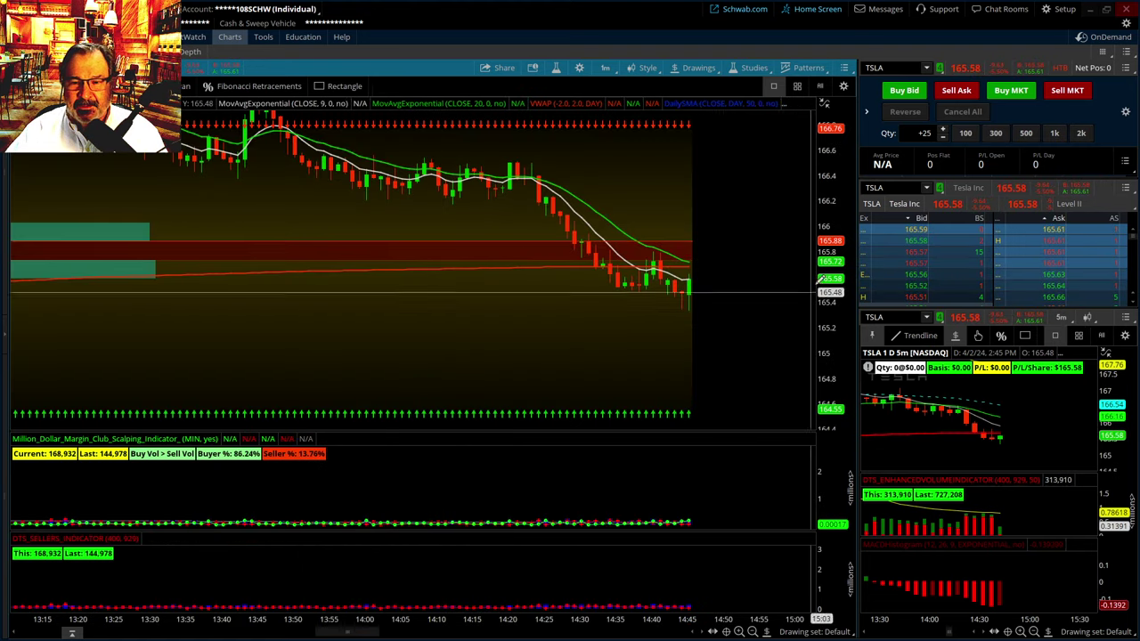
drag(833, 287, 811, 328)
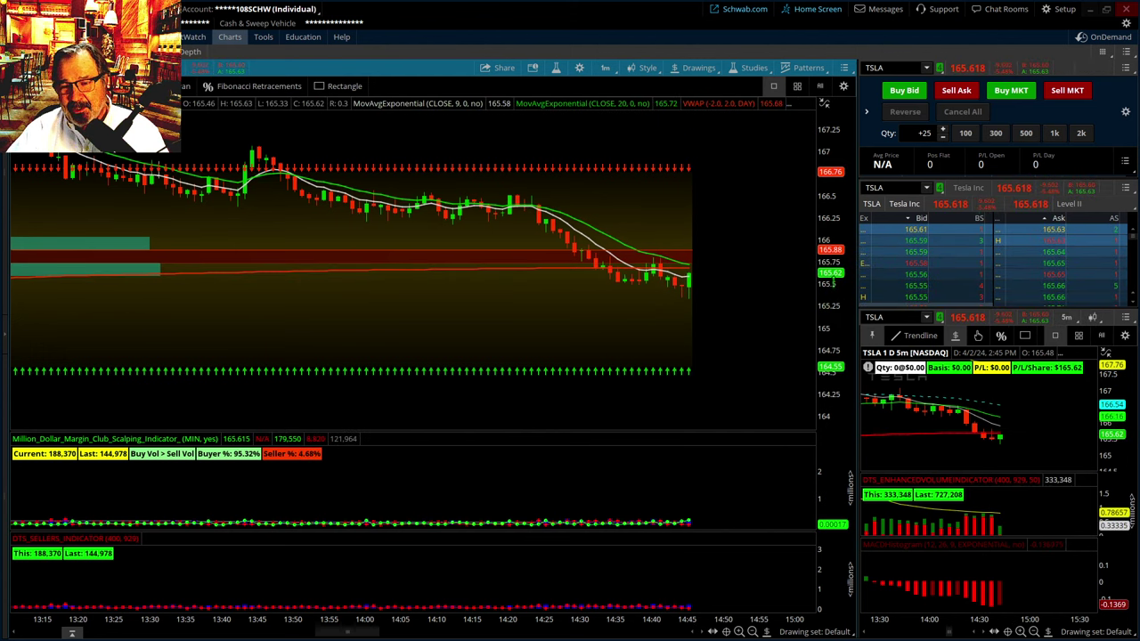
drag(831, 283, 831, 307)
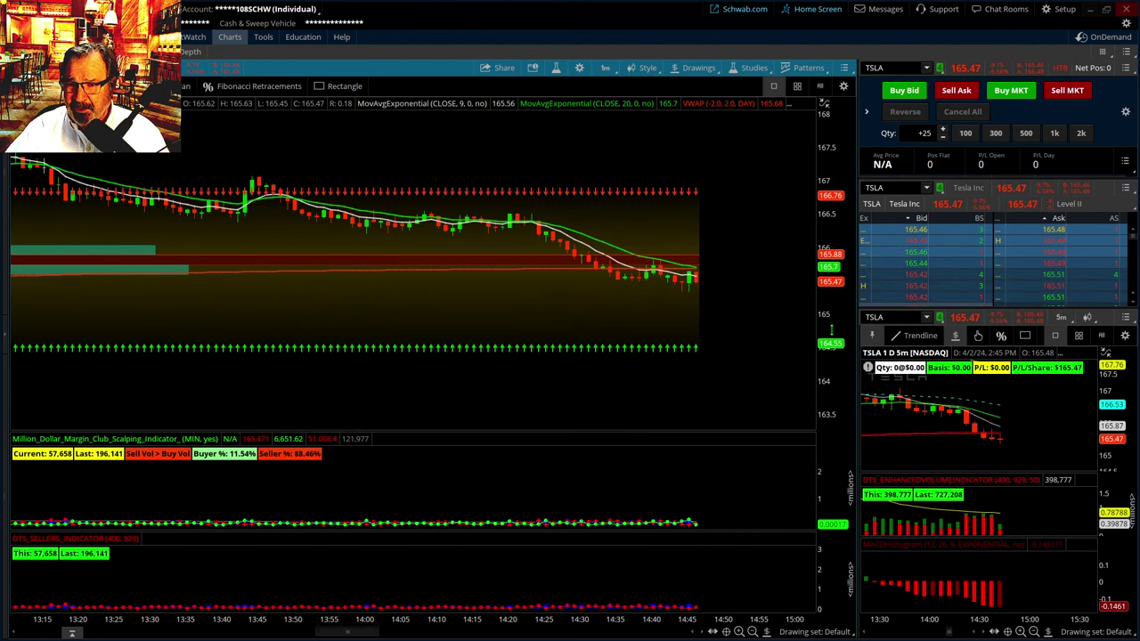
drag(809, 299, 820, 305)
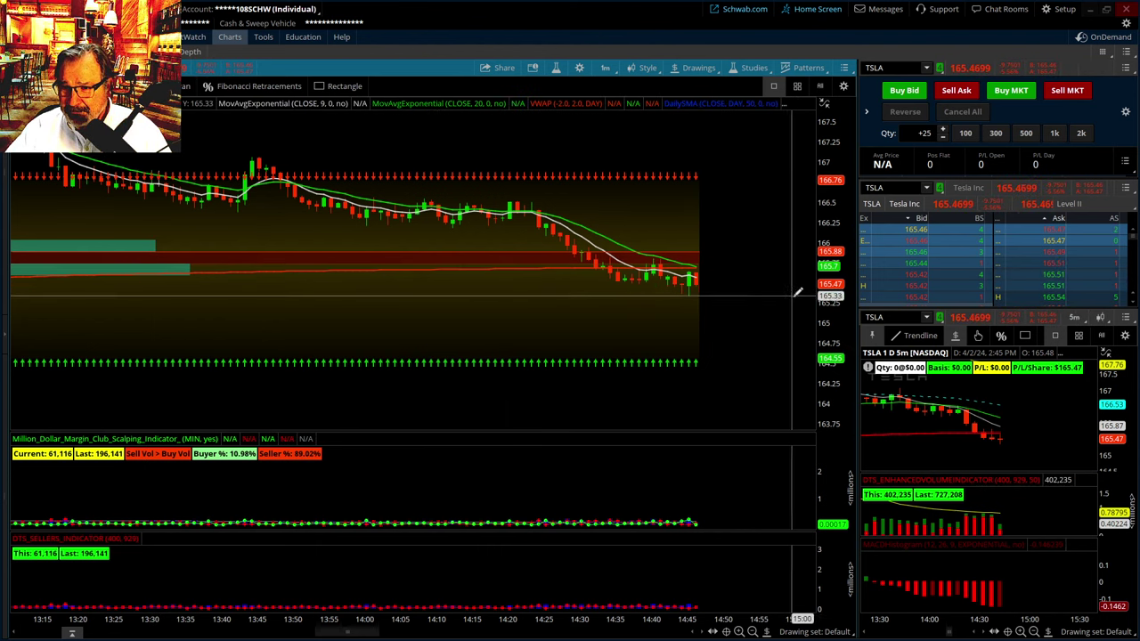
drag(820, 297, 820, 294)
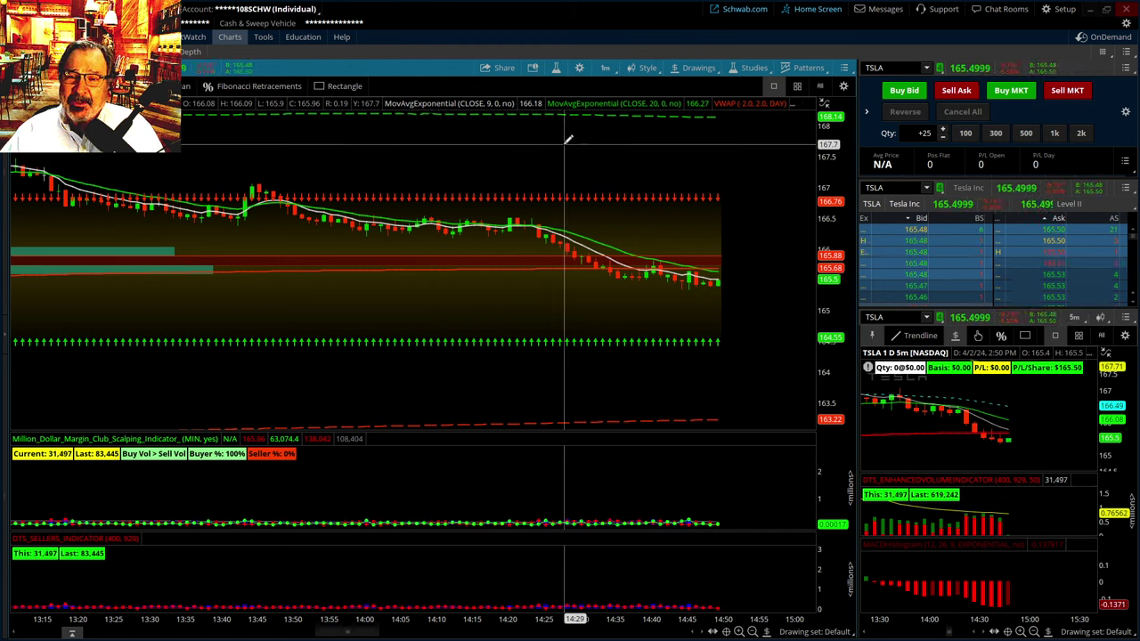
Change the one-minute chart's time interval to 1 day and enlarge its latest candles.
click(609, 71)
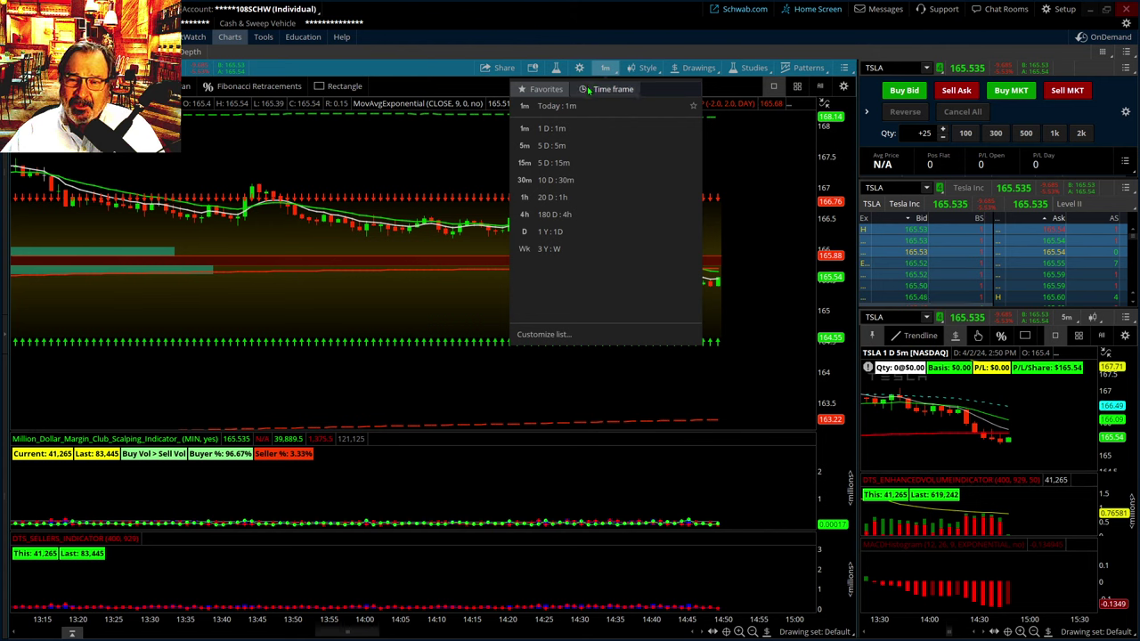
click(597, 90)
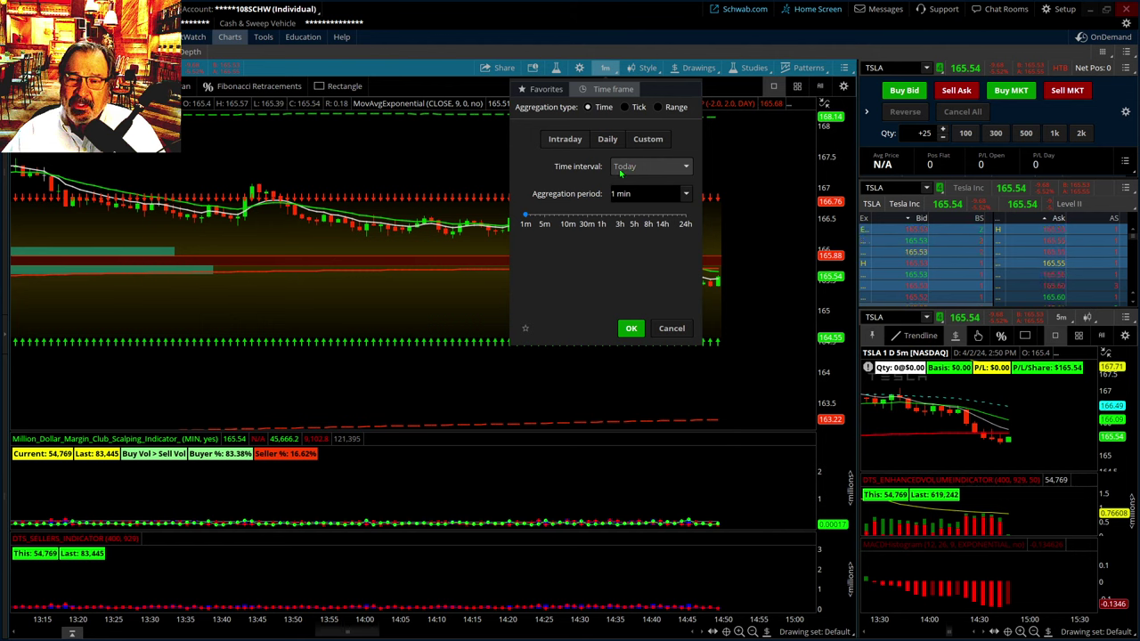
click(686, 168)
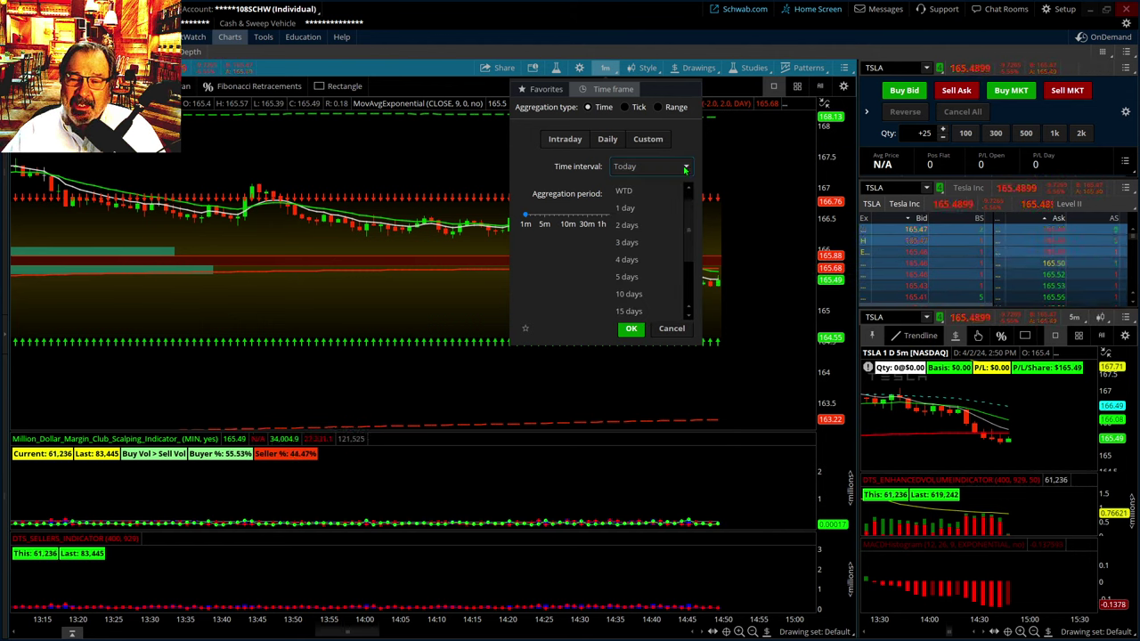
click(626, 208)
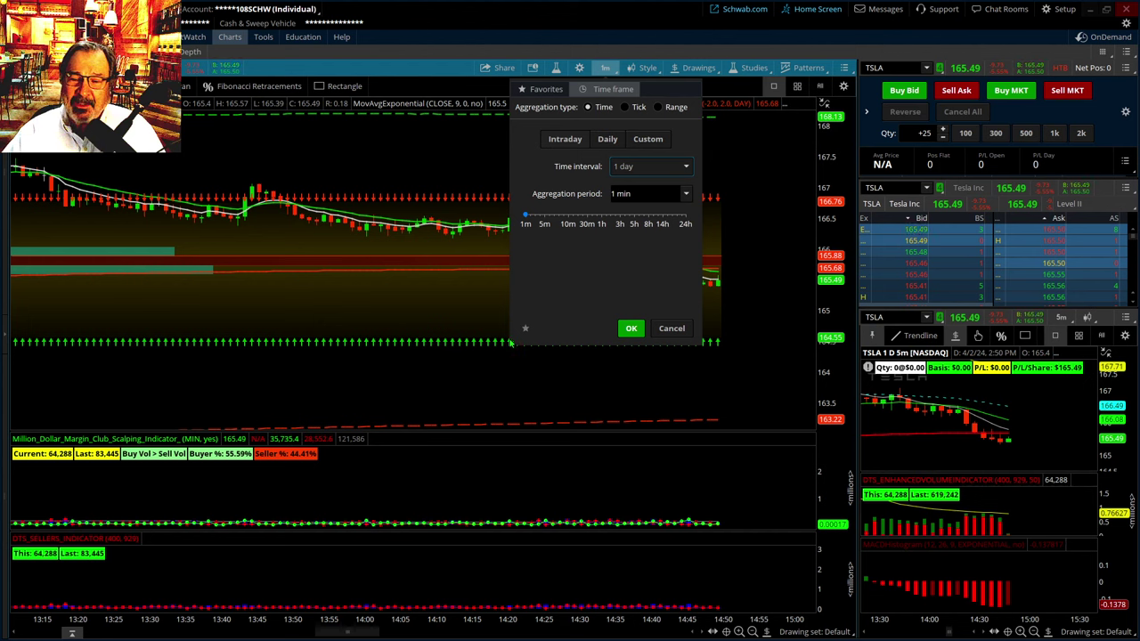
click(630, 329)
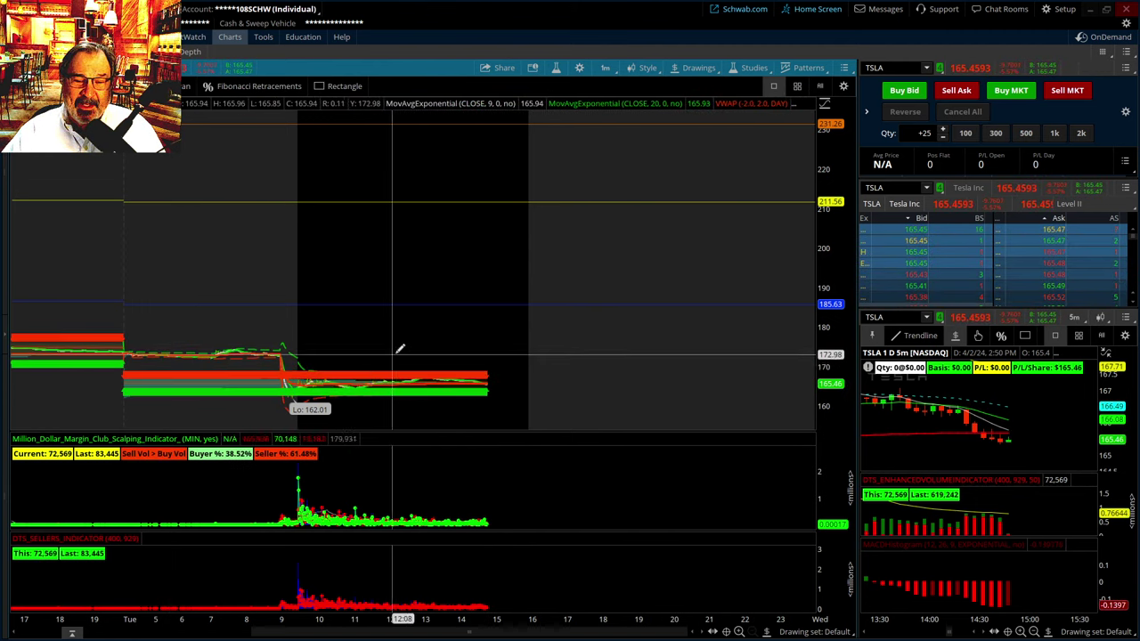
drag(438, 383, 522, 400)
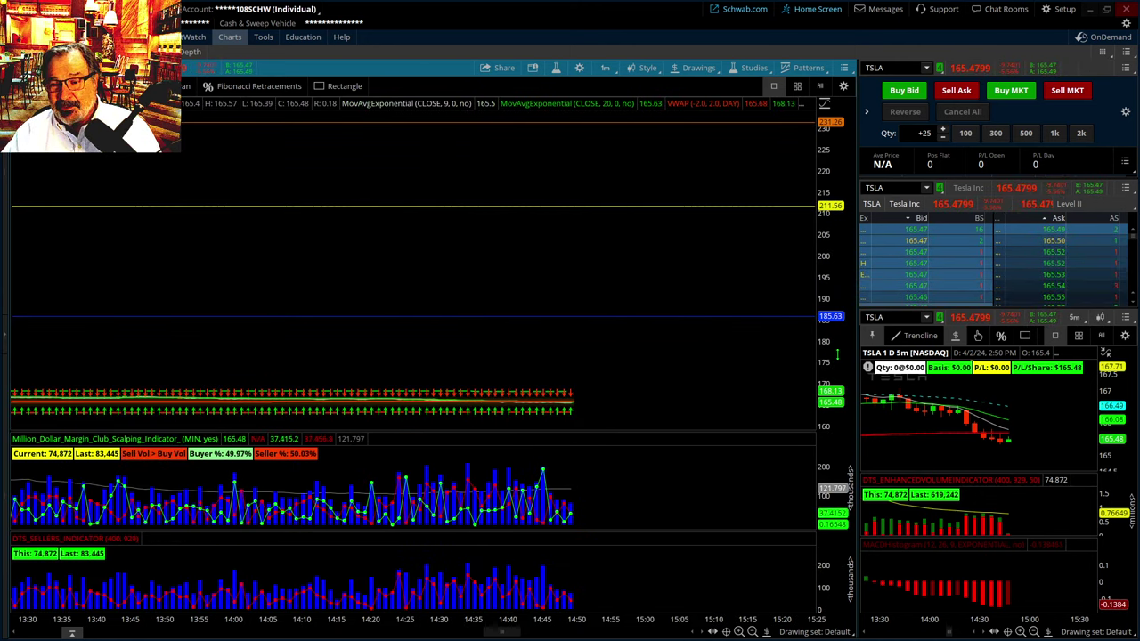
drag(837, 355, 813, 153)
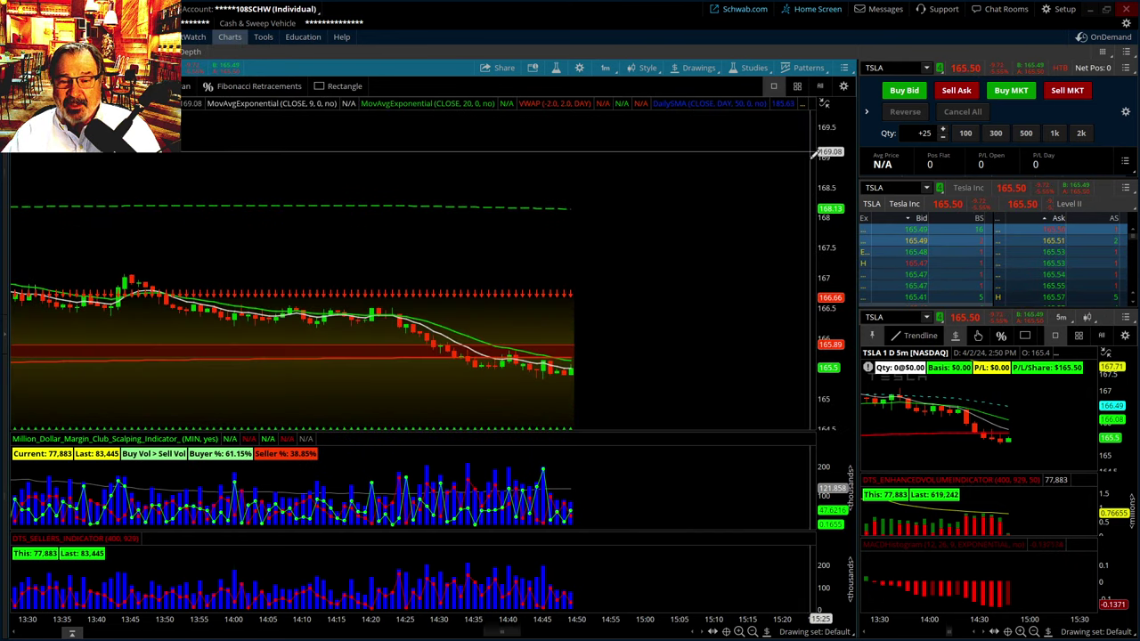
Set the one-minute chart's time interval back to Today with a 1 min aggregation period.
click(609, 71)
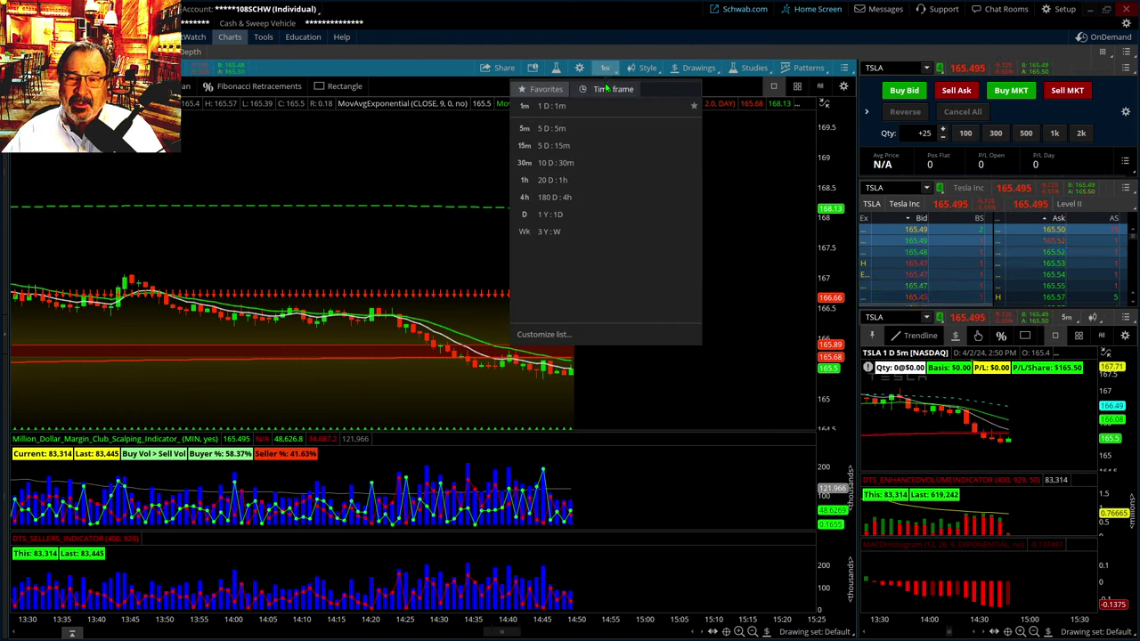
click(606, 89)
click(685, 166)
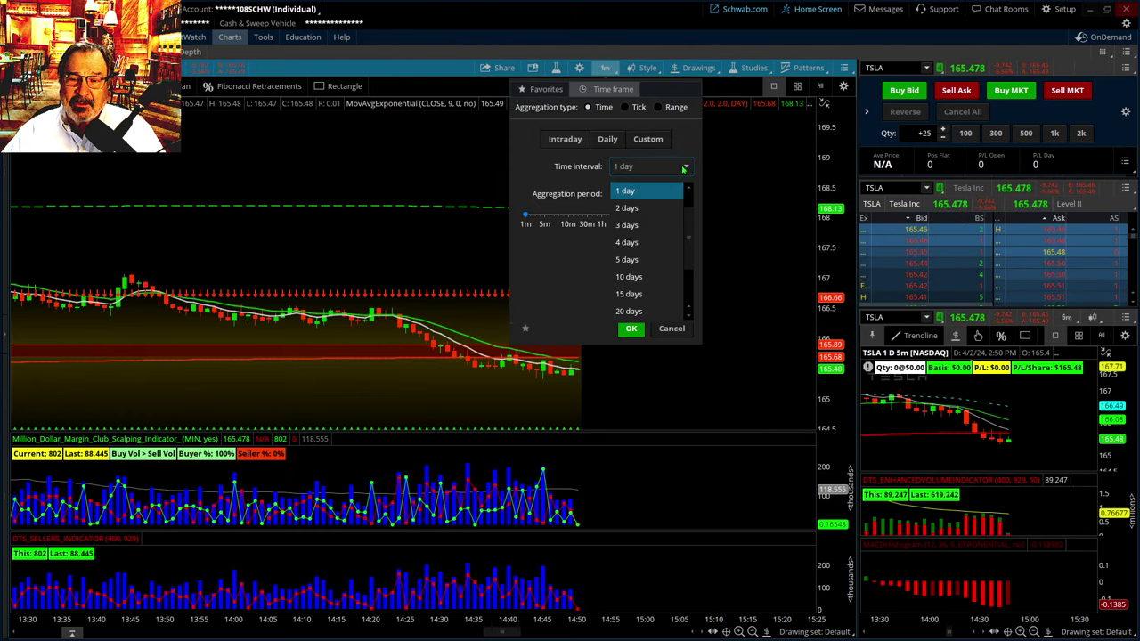
scroll(655, 222, up, 1)
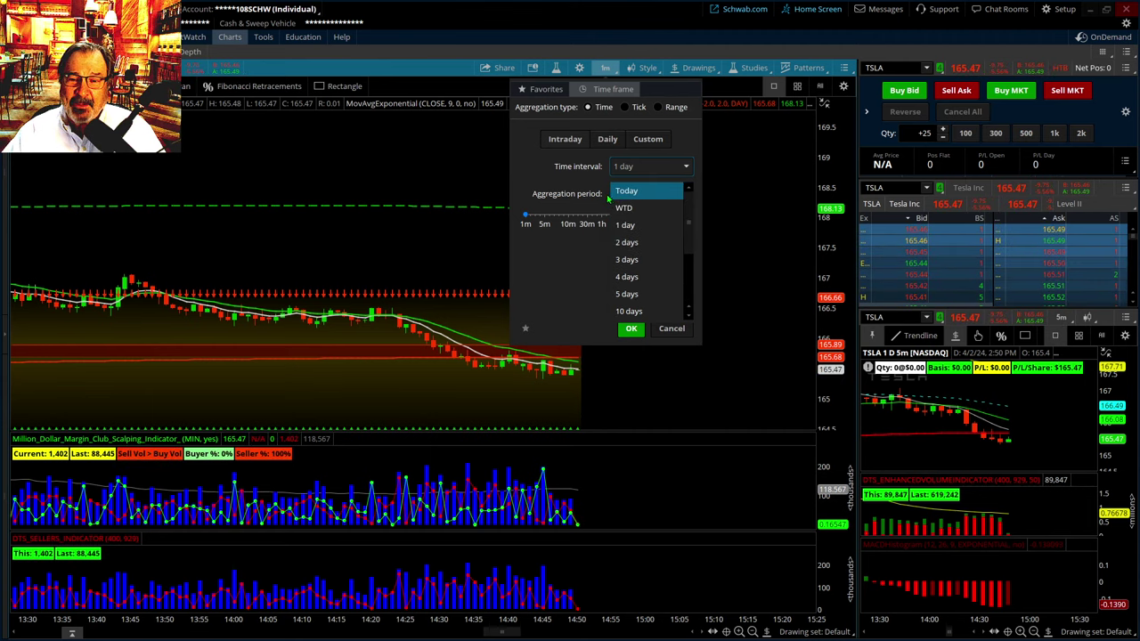
click(623, 192)
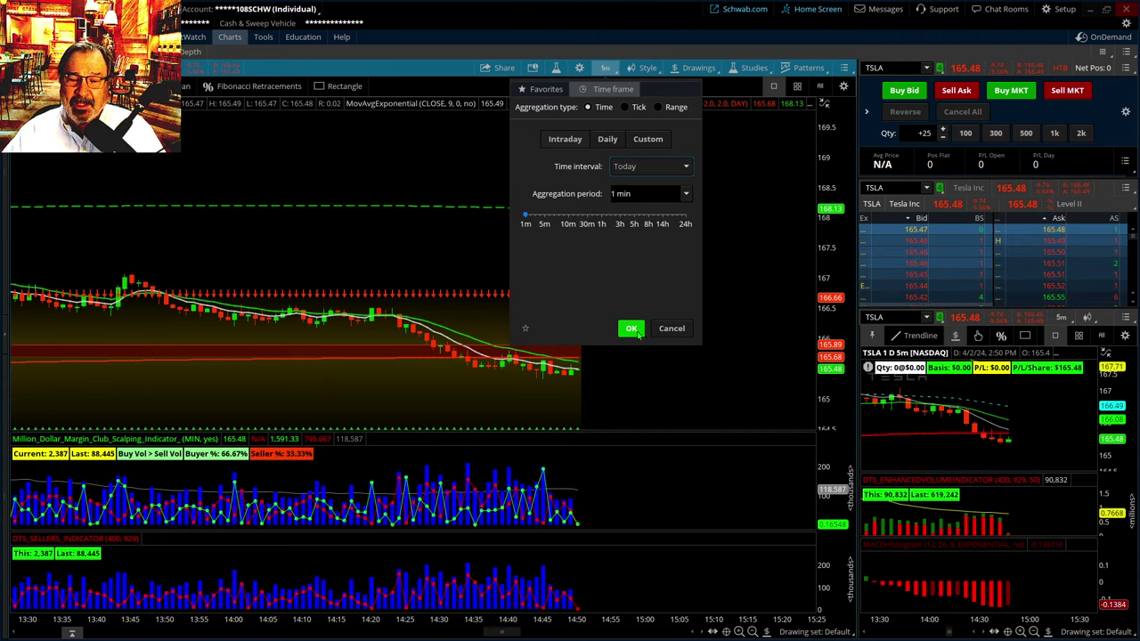
click(632, 329)
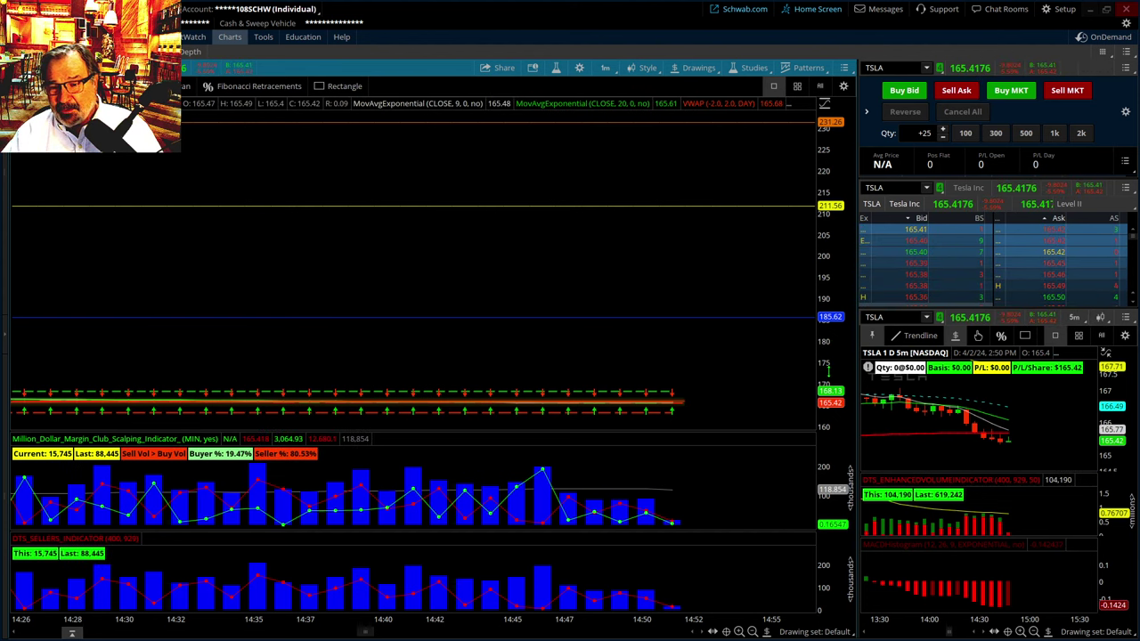
Enlarge the latest one-minute candles, adjust the price scale and shift the chart to leave room after the current candle.
mouse_move(826, 367)
mouse_down()
mouse_move(804, 192)
mouse_move(828, 261)
mouse_move(828, 332)
mouse_move(815, 341)
mouse_move(837, 365)
mouse_up()
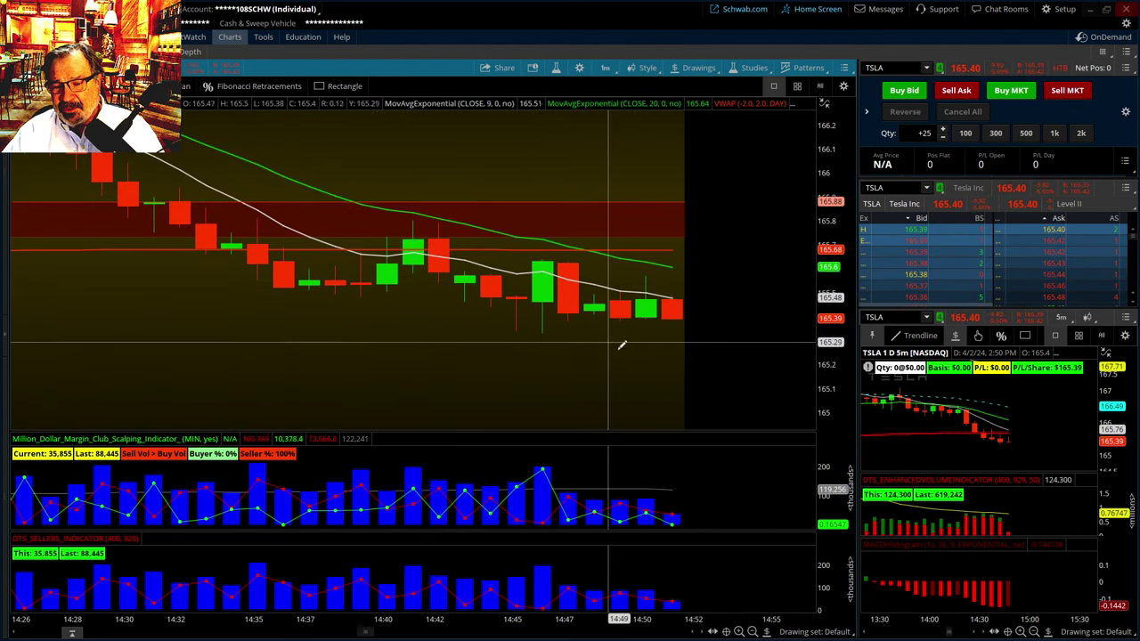
drag(837, 331, 837, 354)
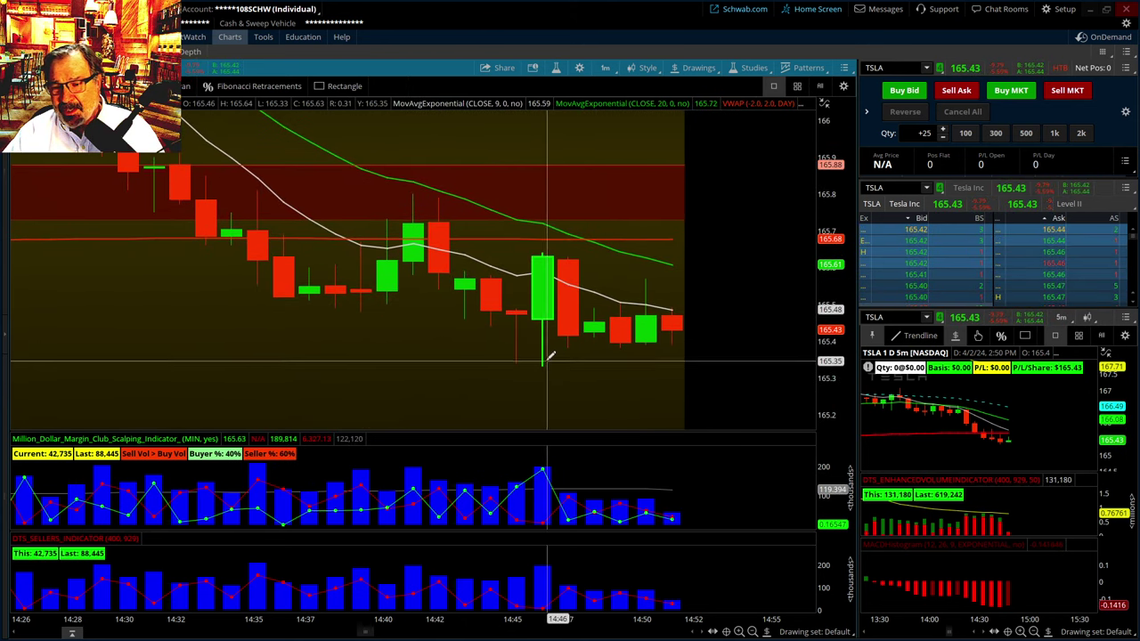
drag(832, 294, 832, 278)
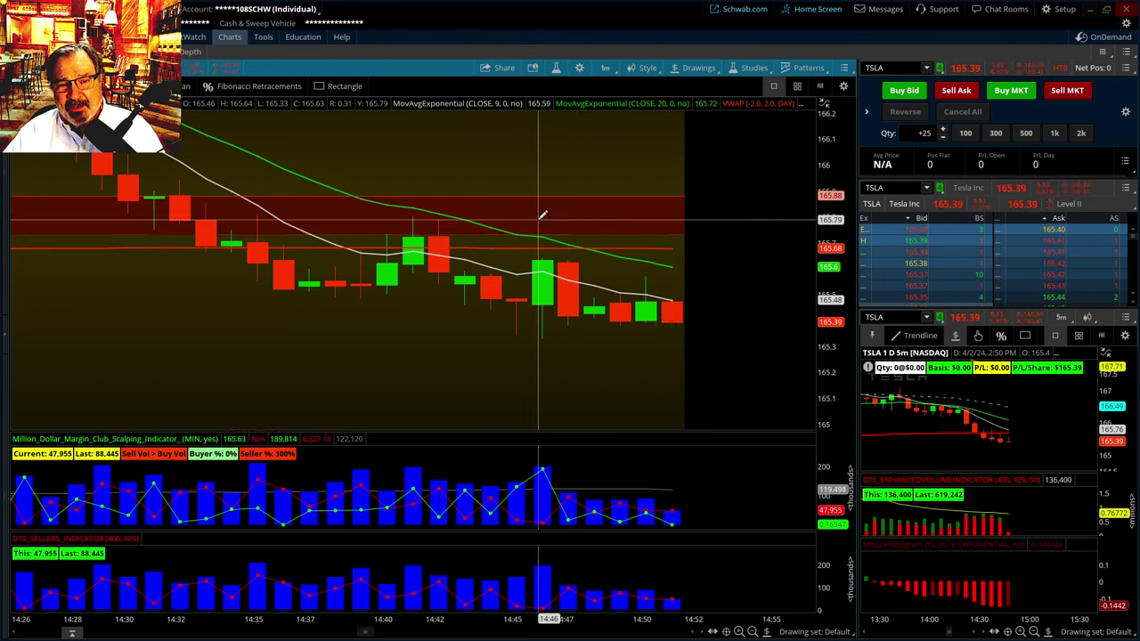
drag(833, 276, 833, 260)
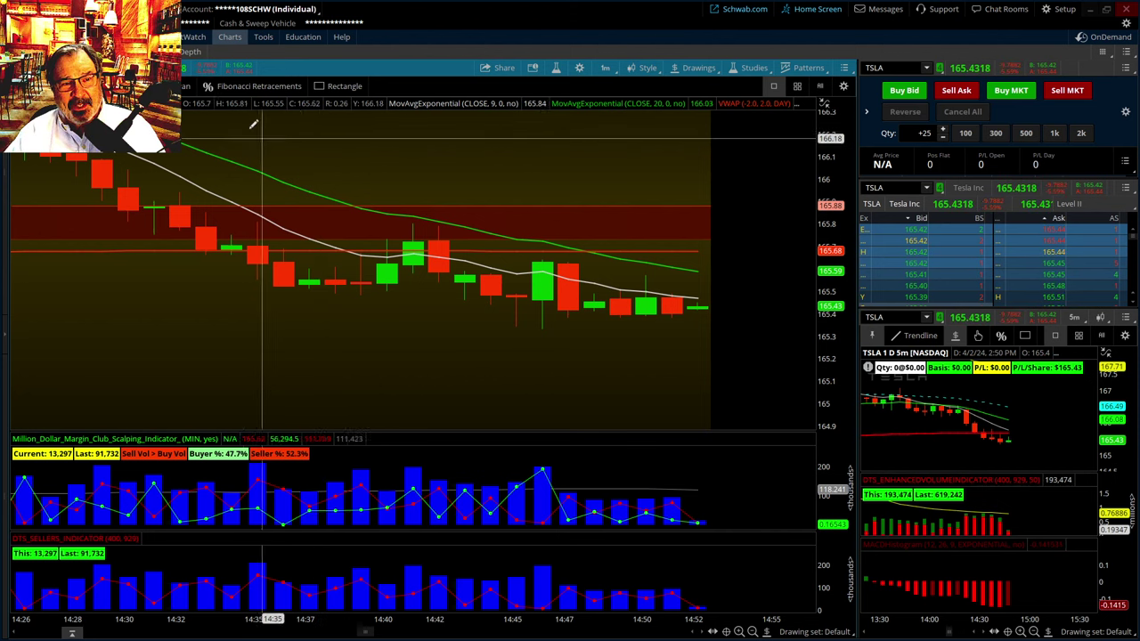
scroll(799, 345, down, 5)
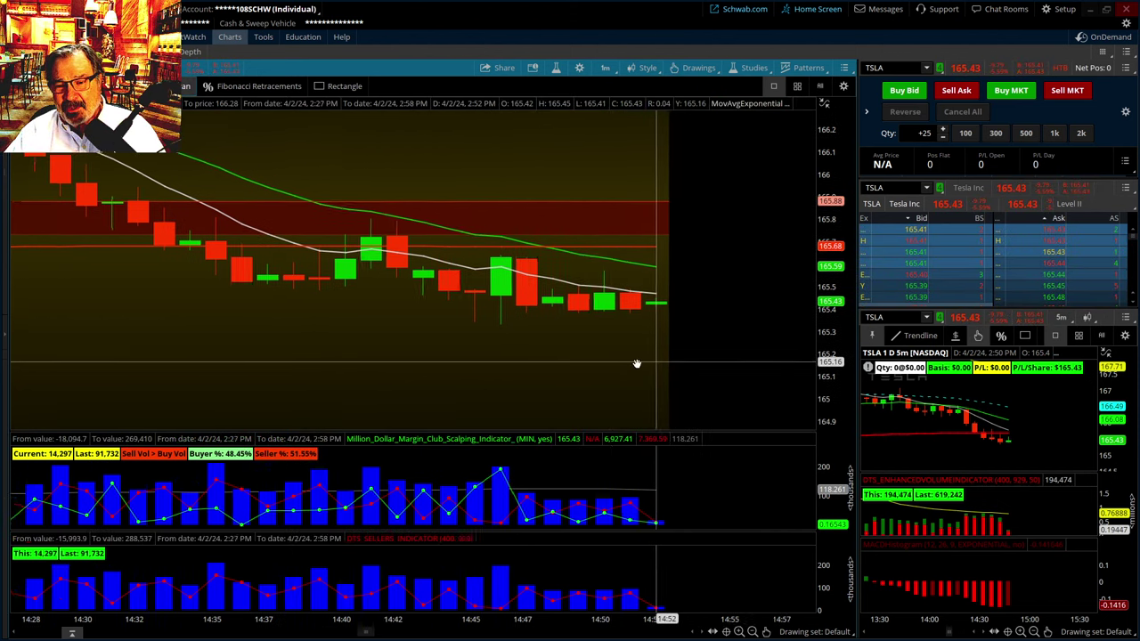
drag(799, 345, 796, 261)
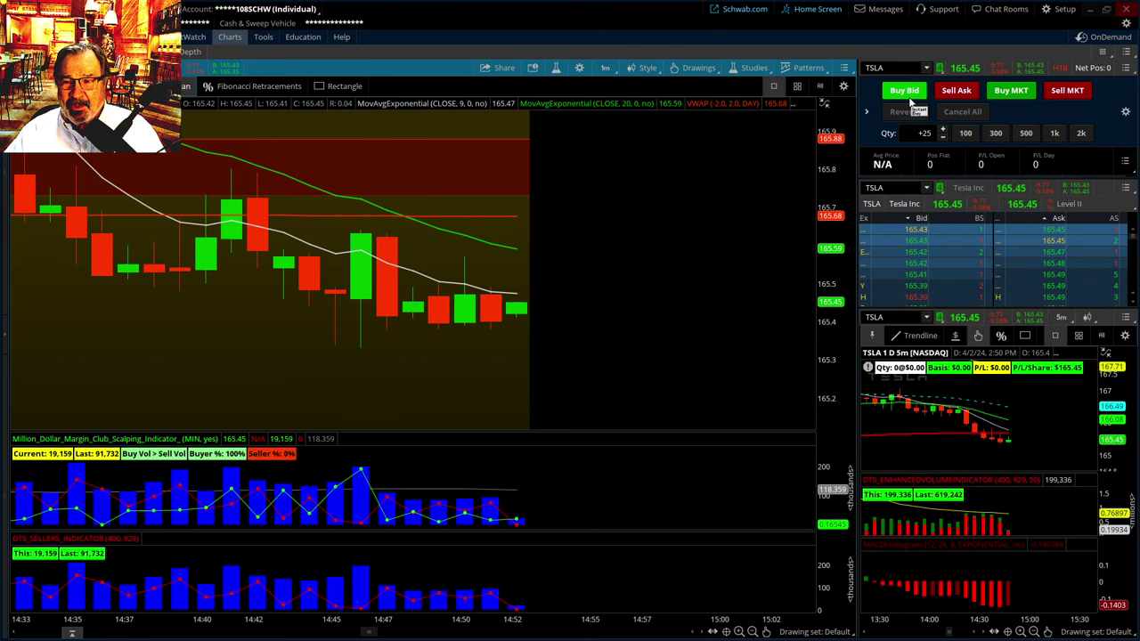
Buy 25 TSLA shares at market and close the position with a market sell order.
click(1006, 95)
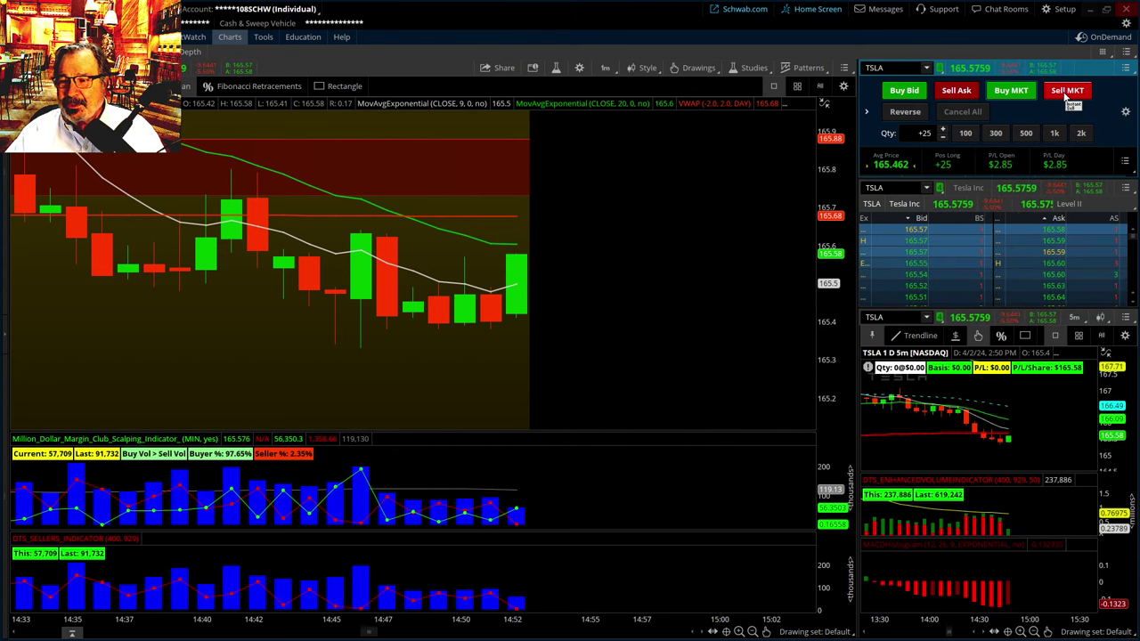
click(1074, 101)
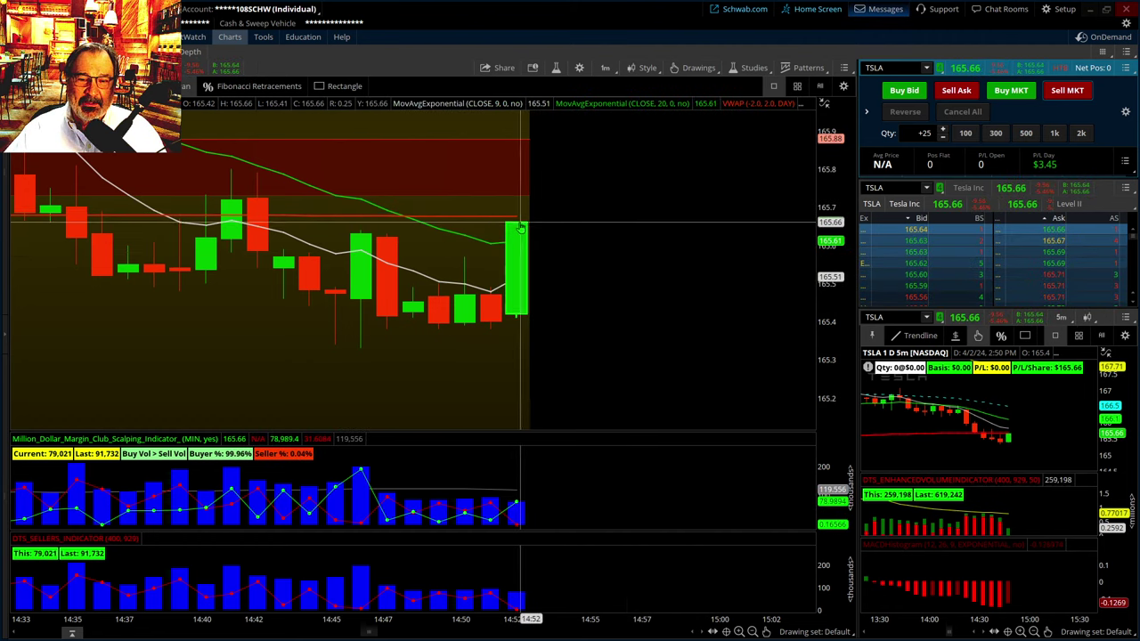
View the one-minute chart maximized and return it to the multi-cell grid layout.
scroll(504, 254, down, 2)
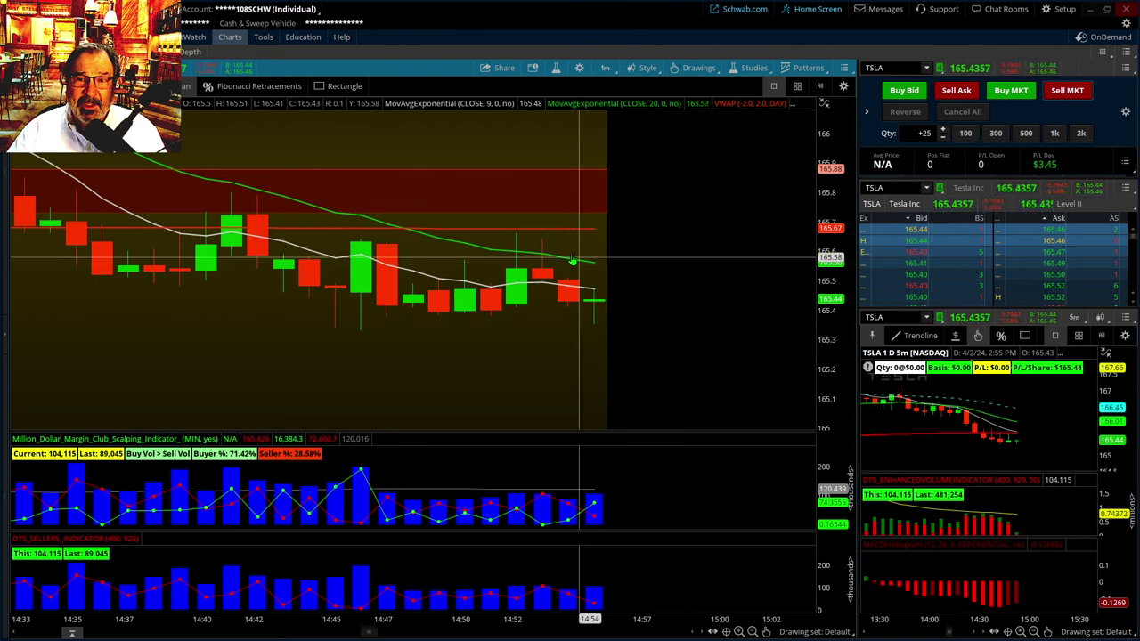
double_click(413, 70)
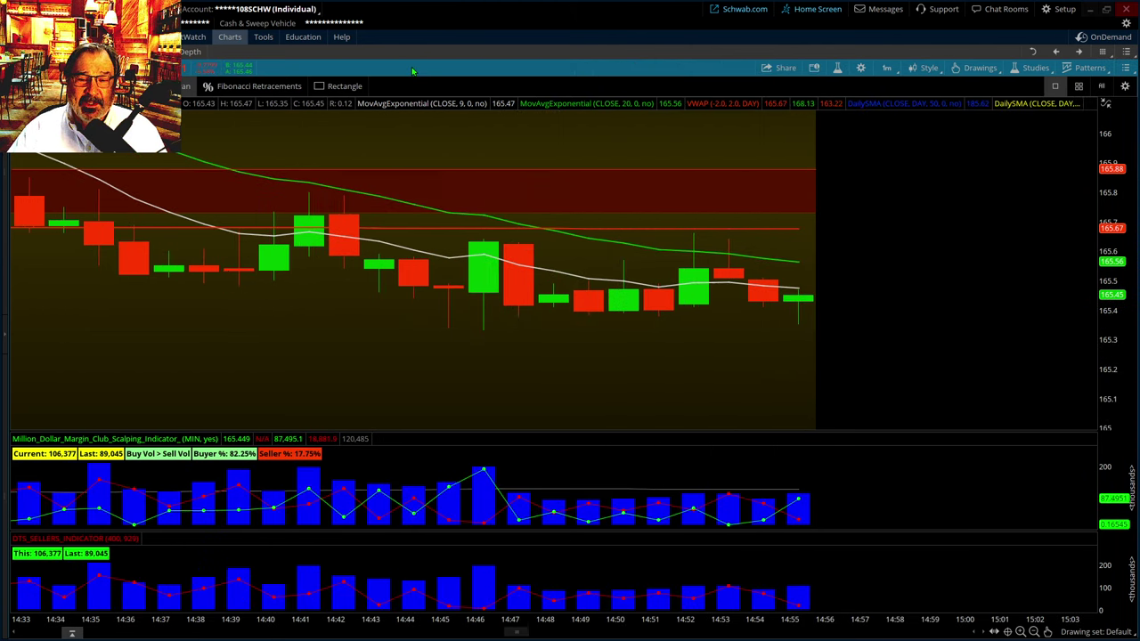
double_click(541, 75)
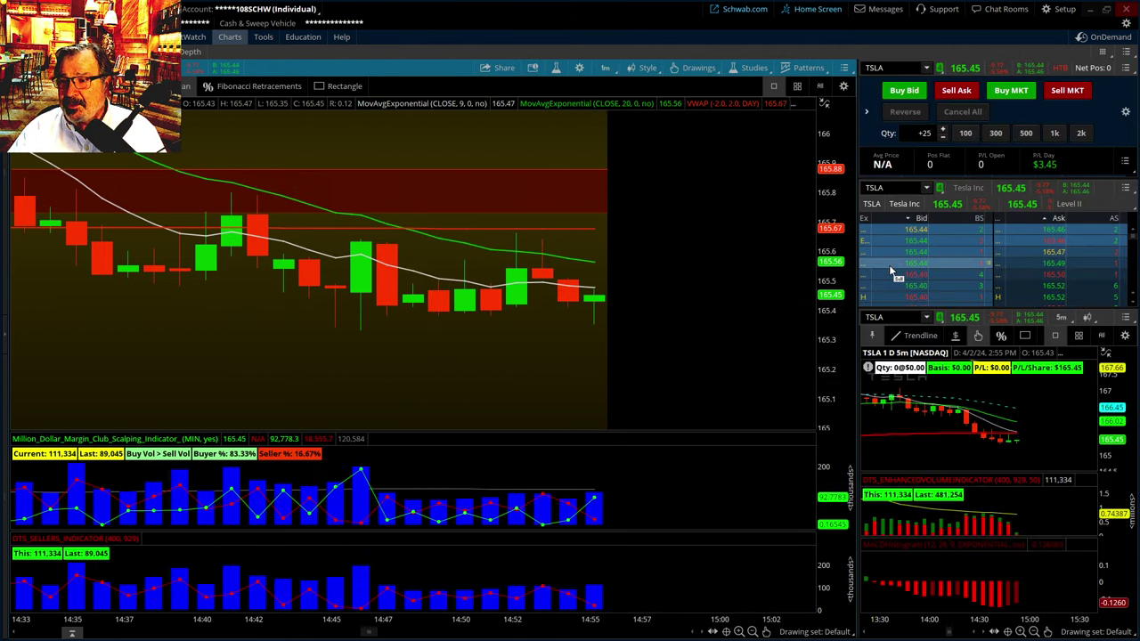
Customize the grid by adding a chart cell beneath the one-minute chart and link it to the Green symbol group.
click(1102, 54)
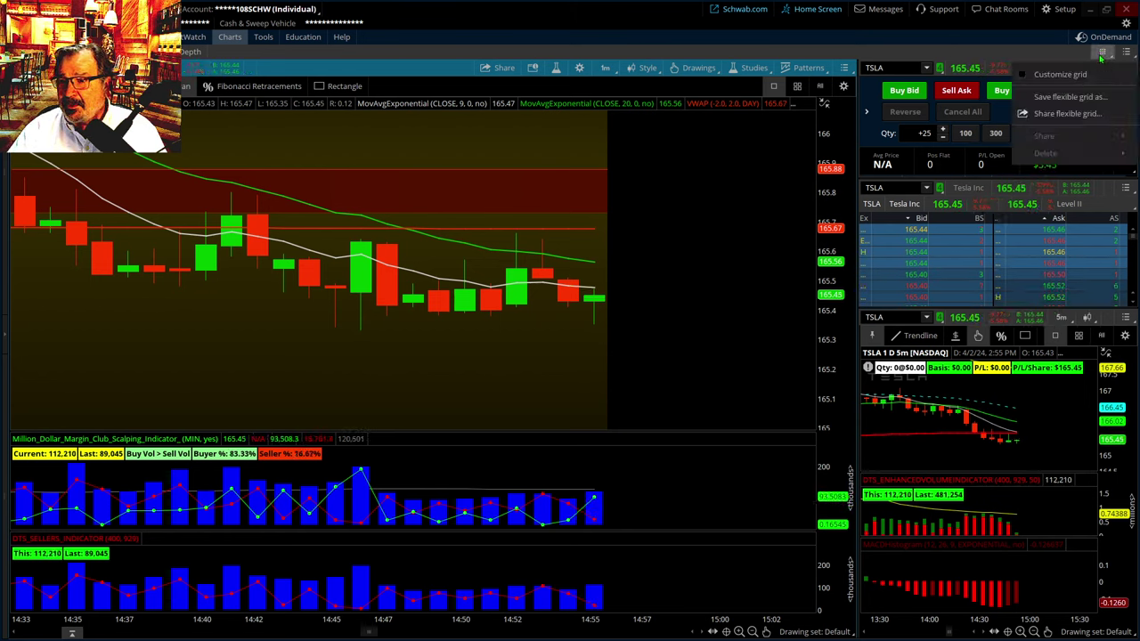
click(1060, 75)
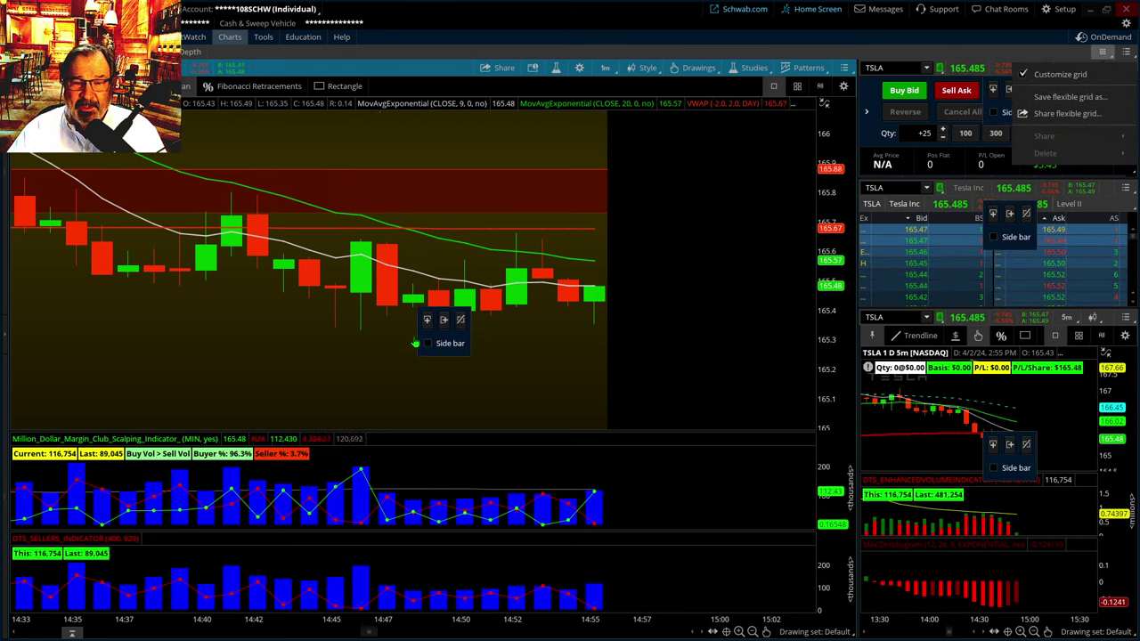
click(426, 326)
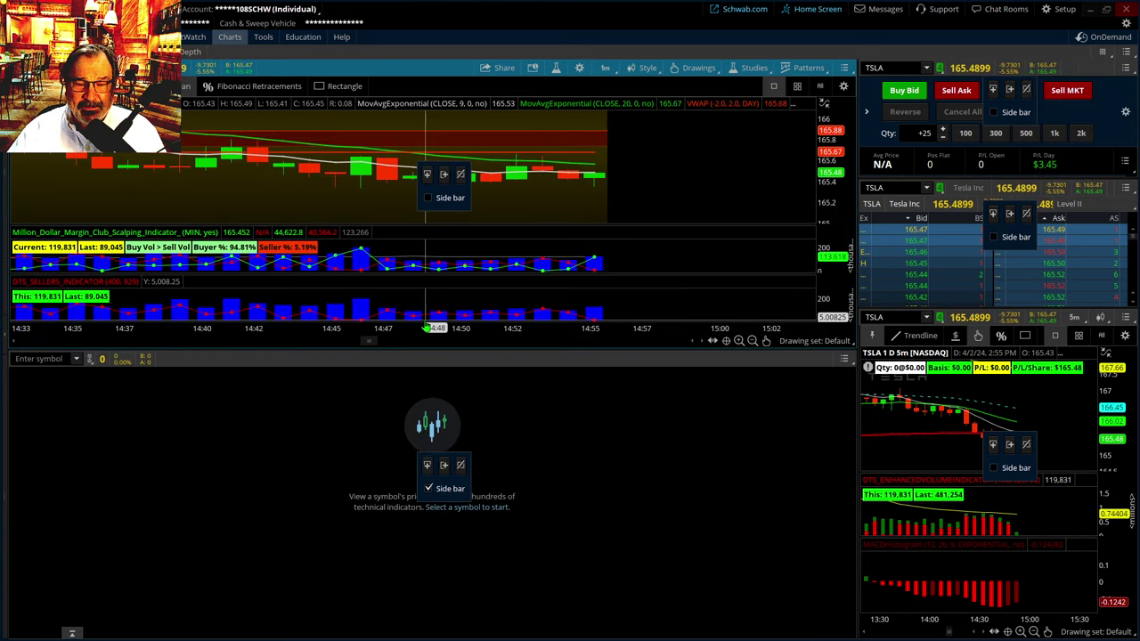
click(89, 359)
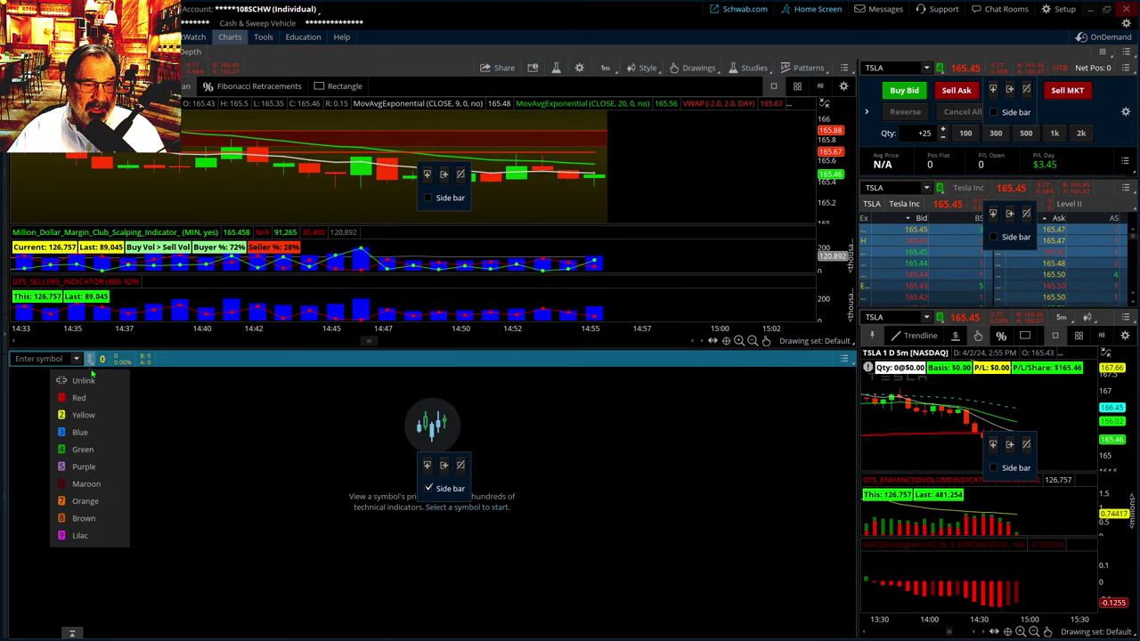
click(85, 450)
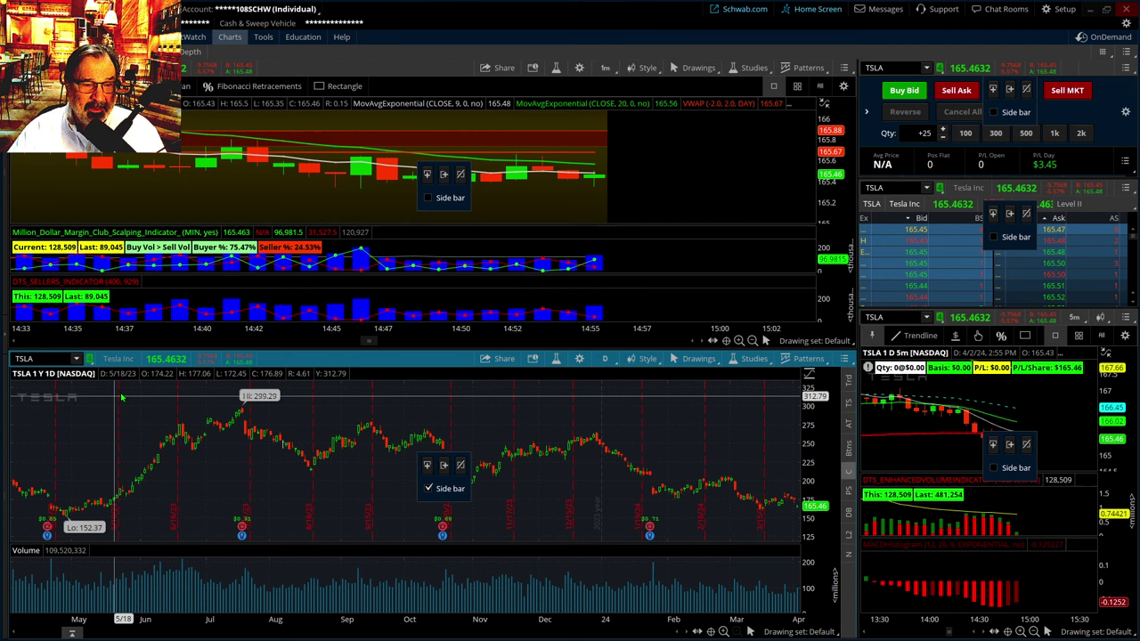
Load the DAILY WITH DTS TREND ALERTS AND ATR style into the lower chart and turn off its side bar.
click(654, 359)
mouse_move(649, 306)
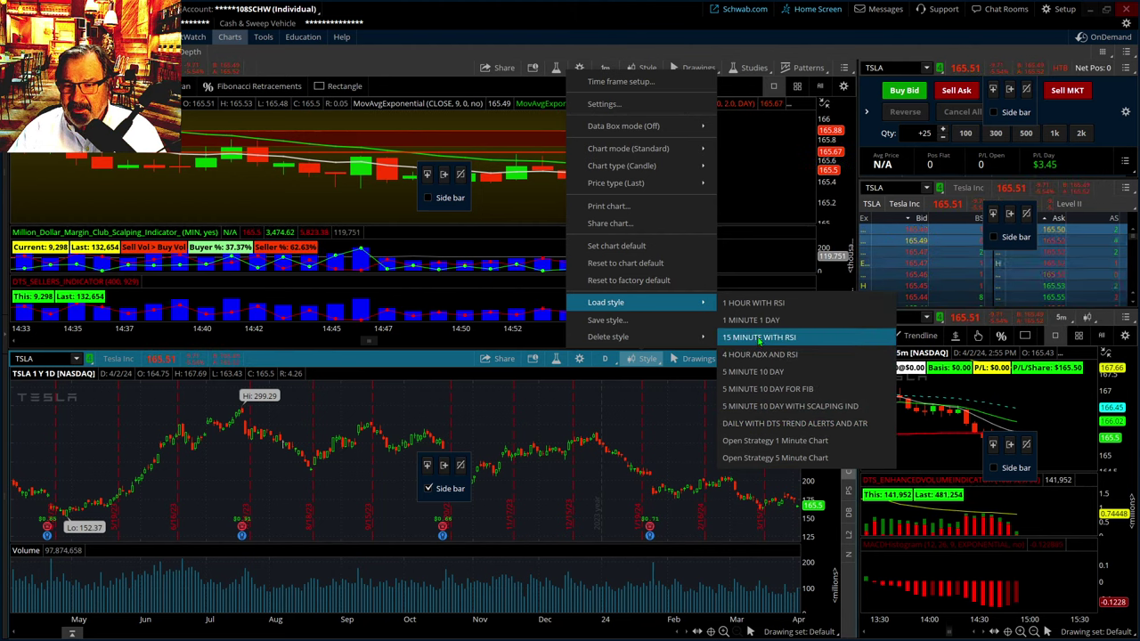
click(752, 424)
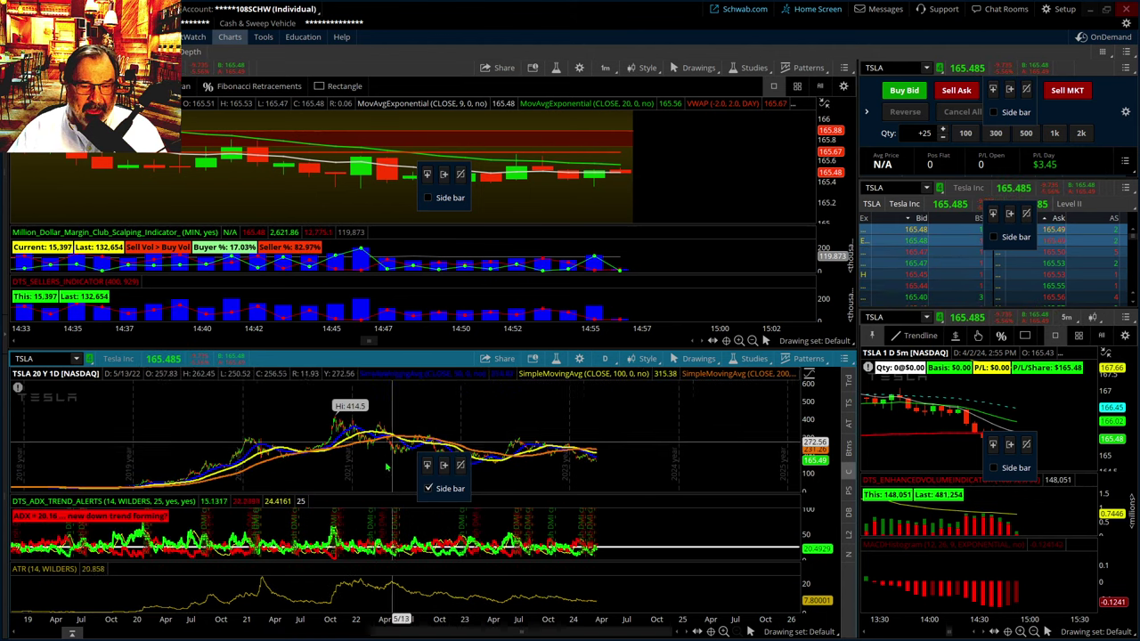
click(417, 490)
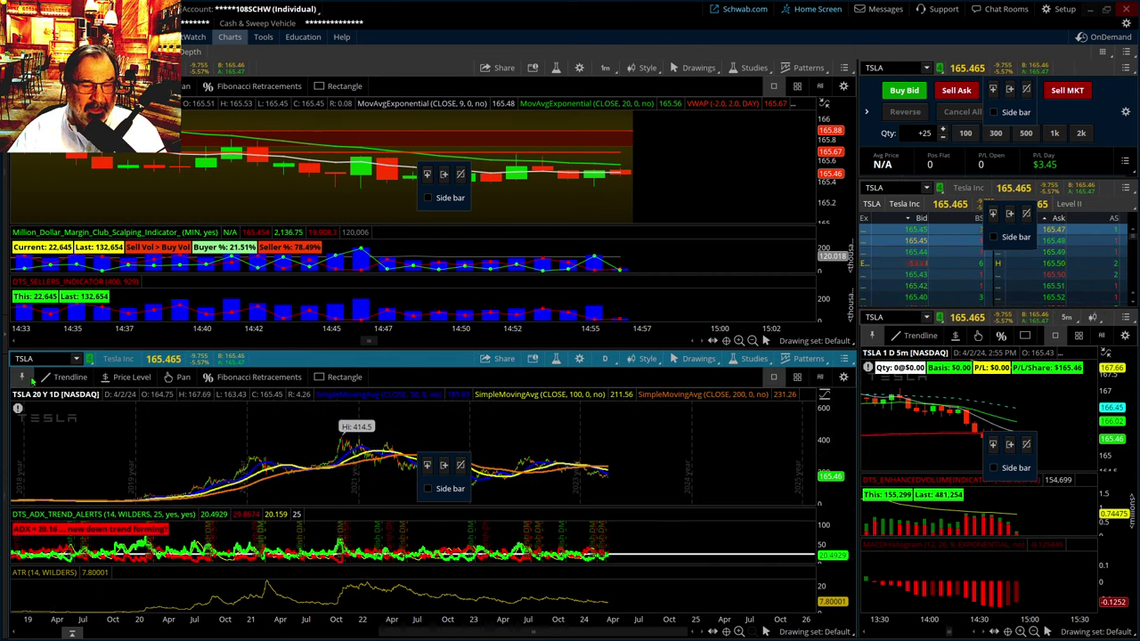
mouse_move(389, 375)
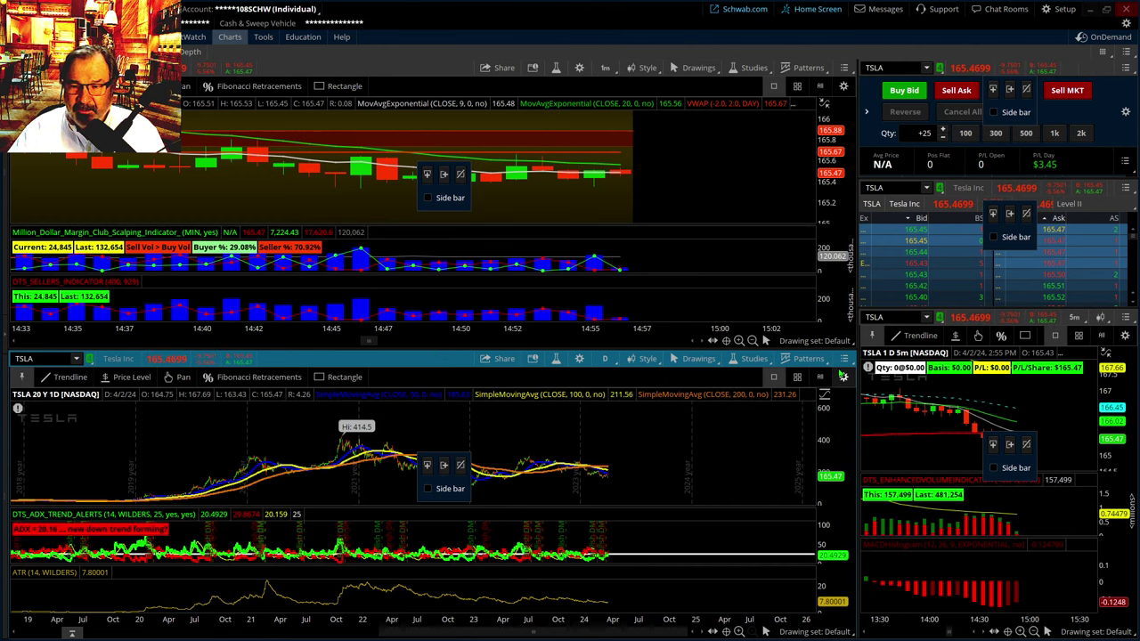
Maximize the lower daily chart's cell and end the grid customization.
click(843, 359)
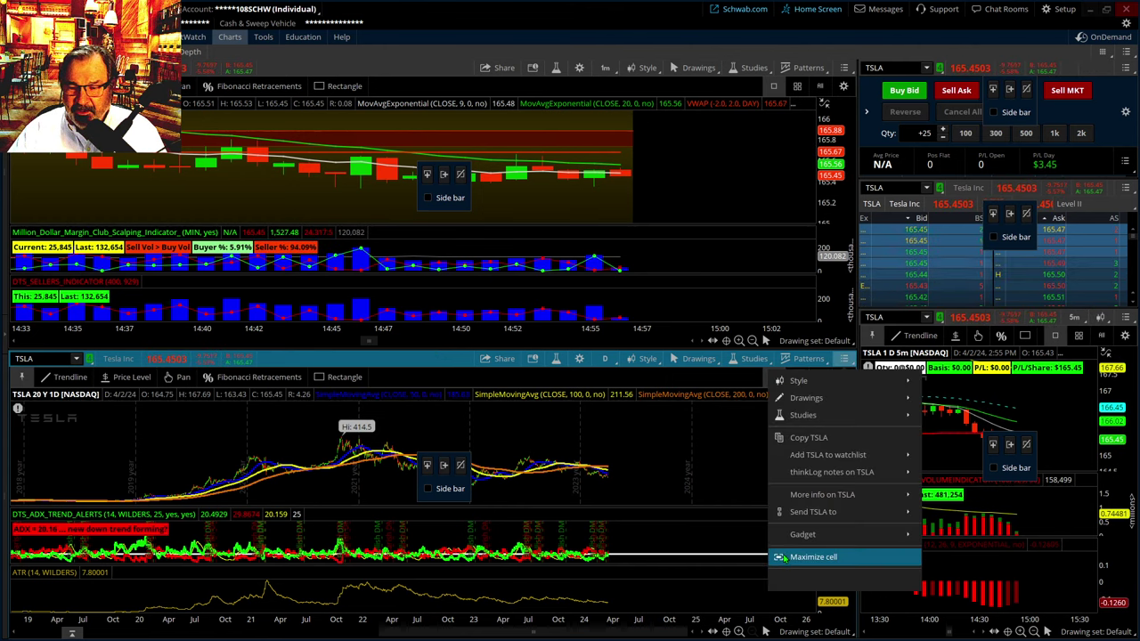
click(815, 554)
click(1101, 52)
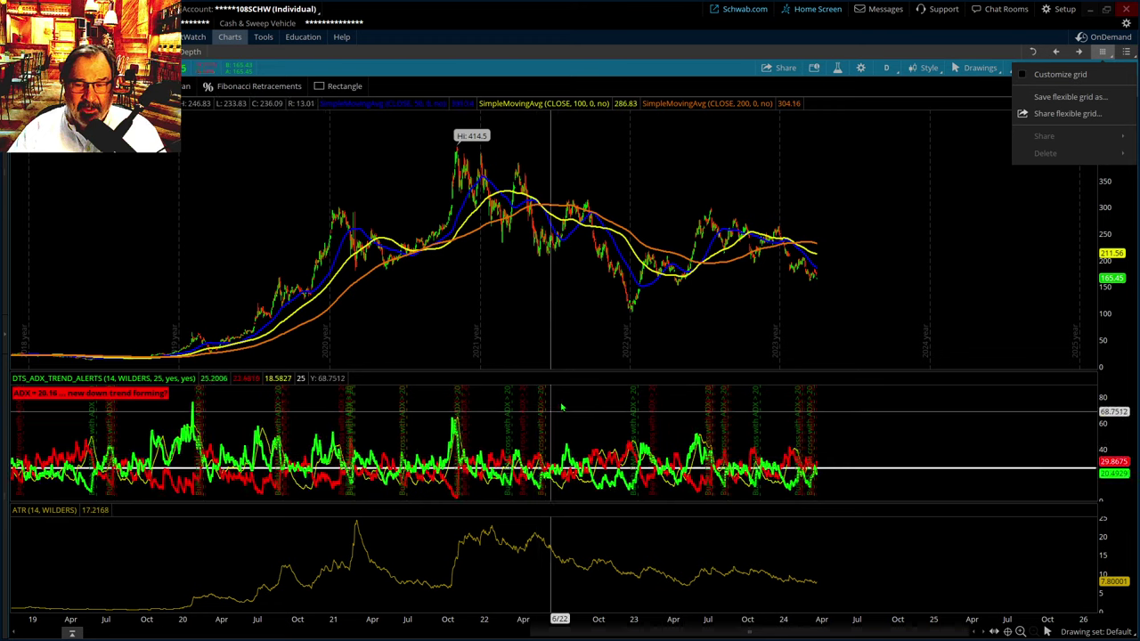
click(694, 344)
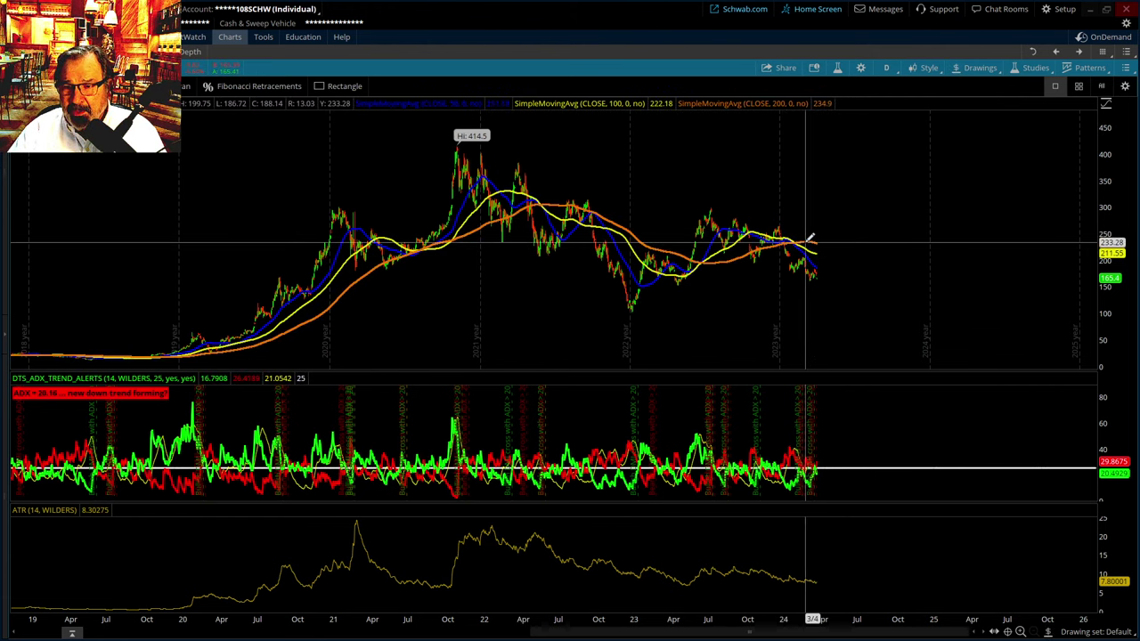
Enlarge the latest daily candles with an adjusted price scale, and return the chart to the multi-cell grid.
drag(807, 258, 841, 275)
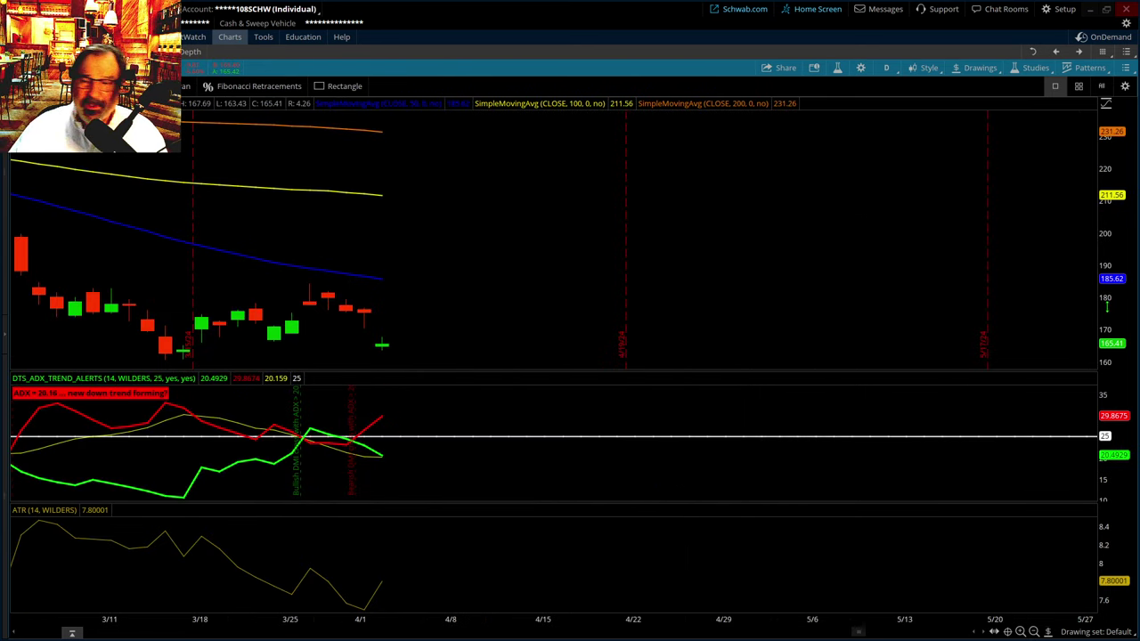
drag(1113, 311, 1108, 276)
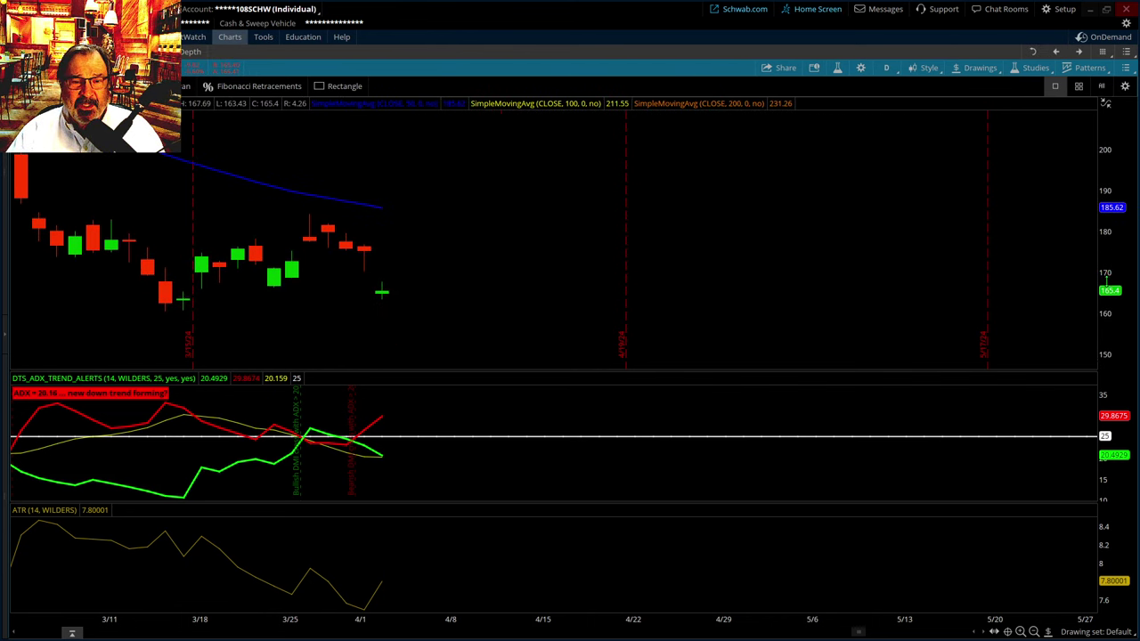
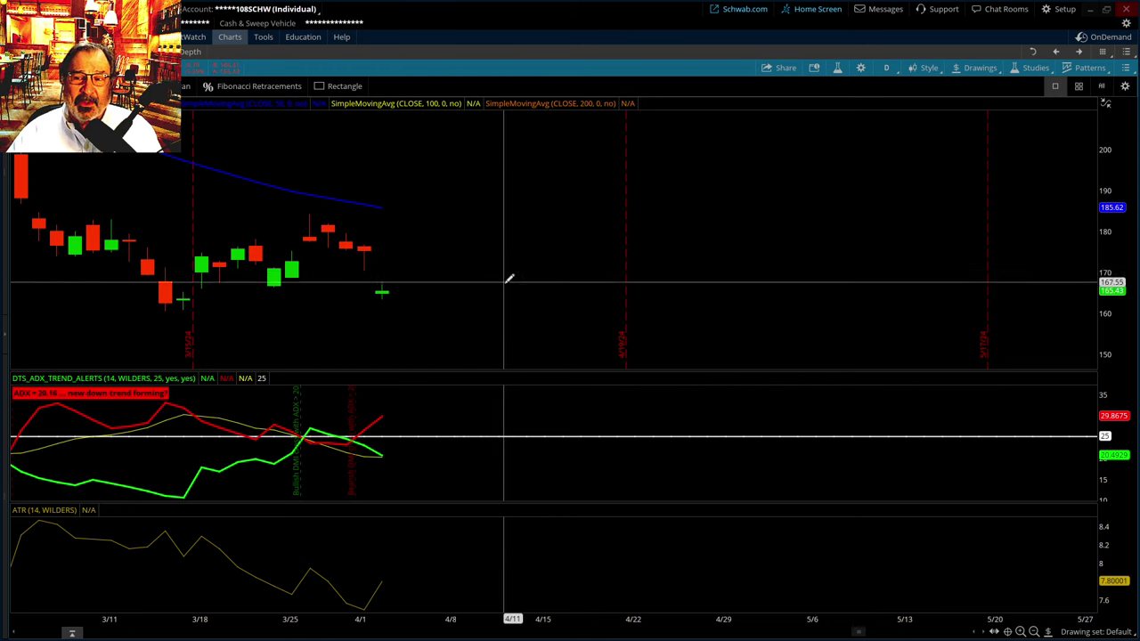
double_click(480, 78)
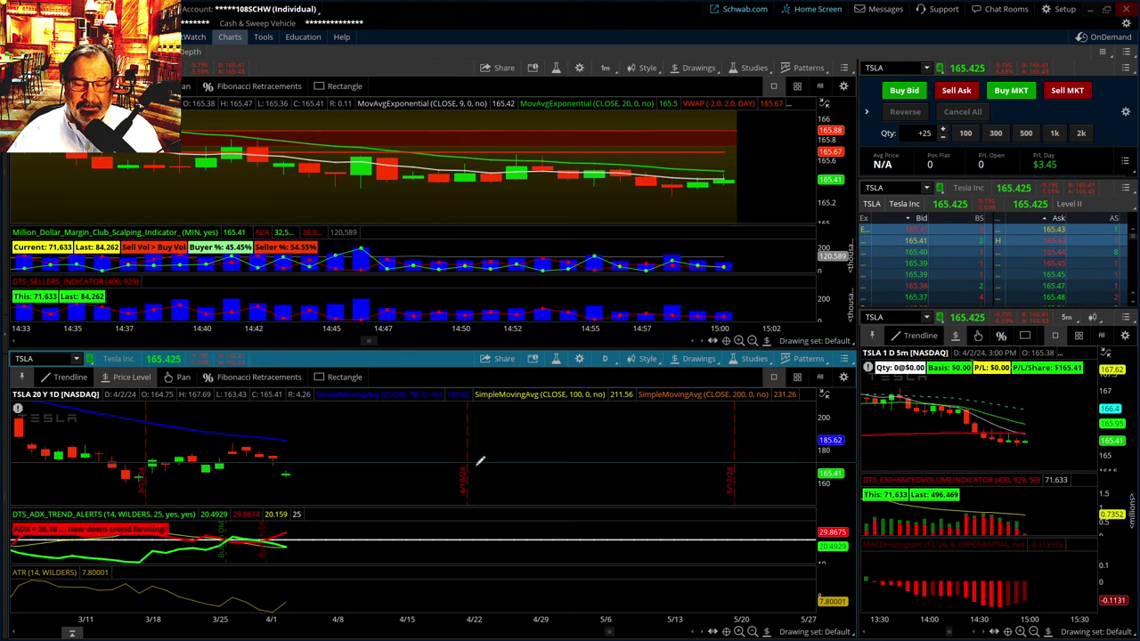
Enlarge the one-minute chart's cell by shrinking the daily chart beneath it, and adjust its time position and price scale.
click(499, 614)
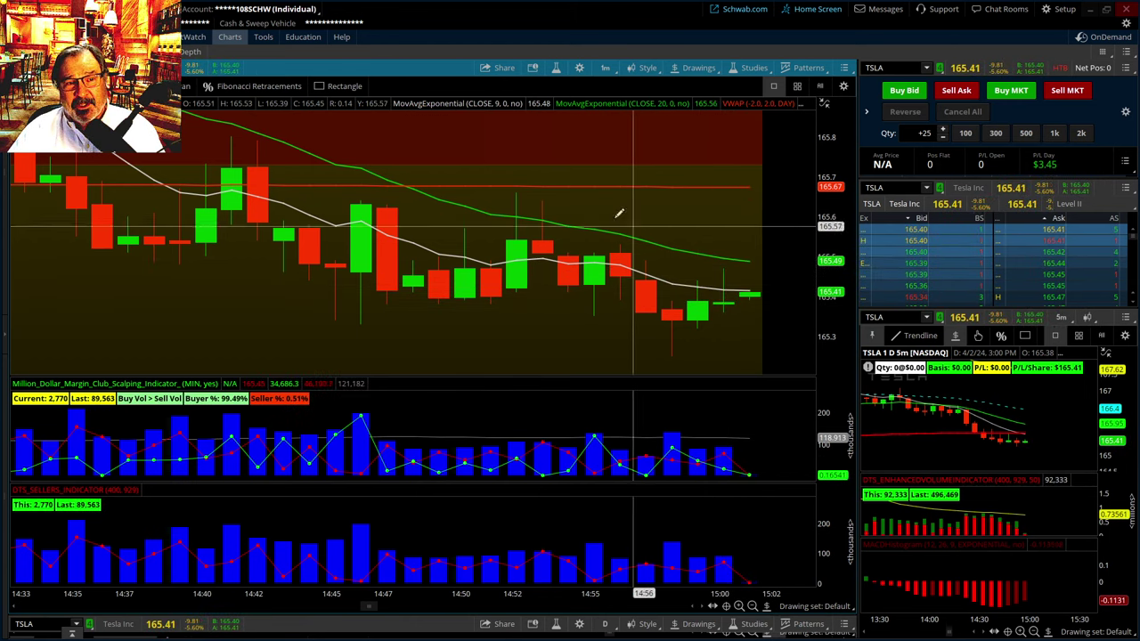
scroll(401, 268, down, 6)
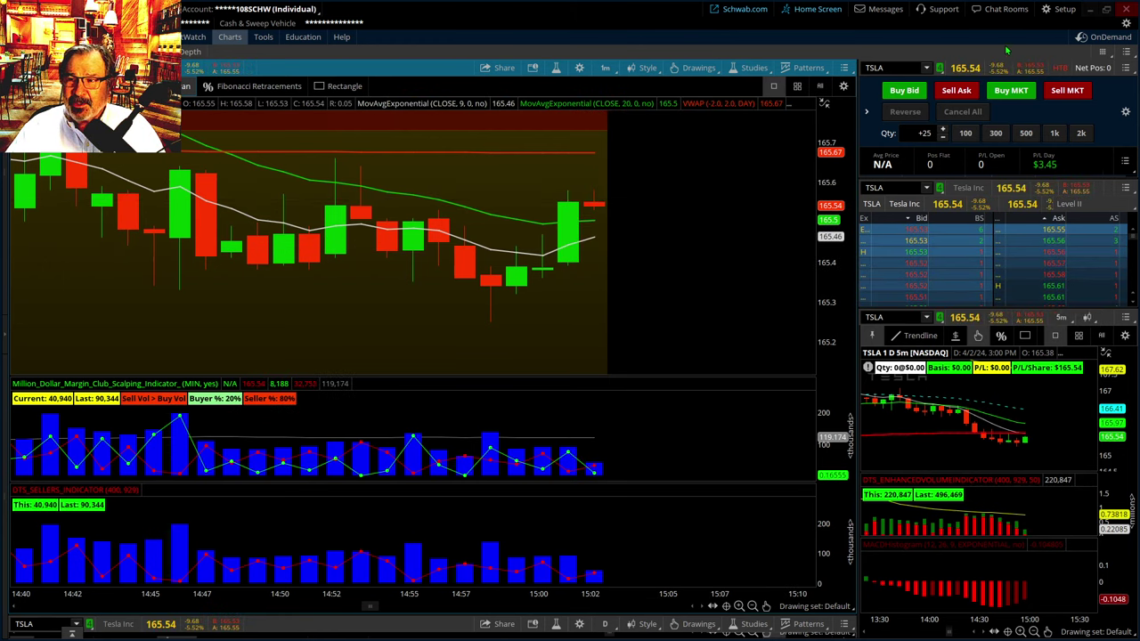
click(1062, 9)
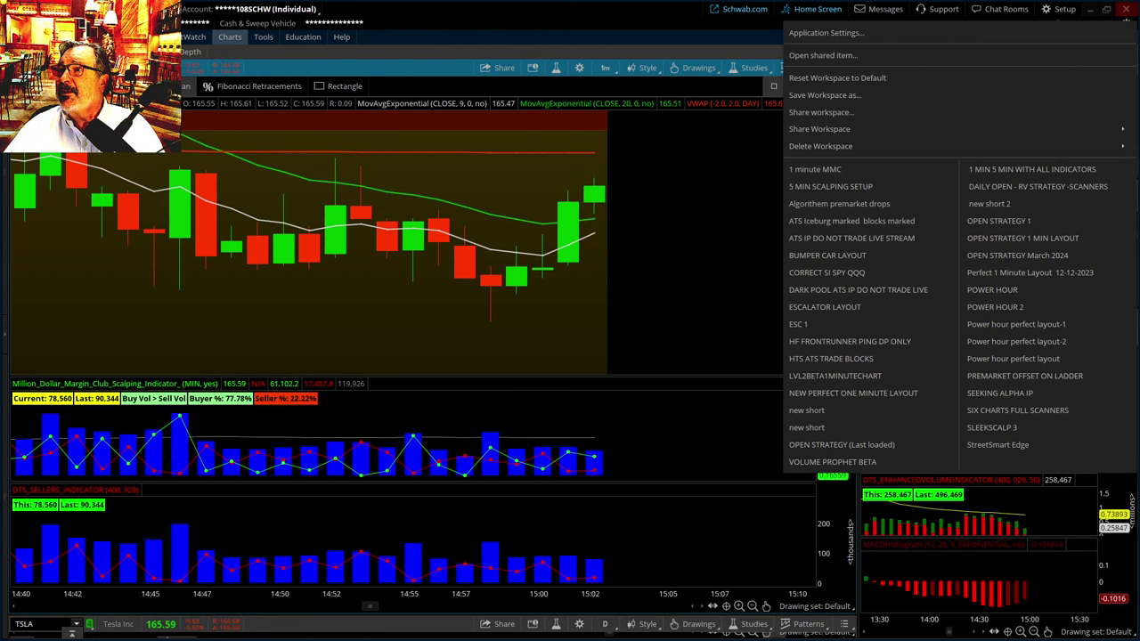
key(Escape)
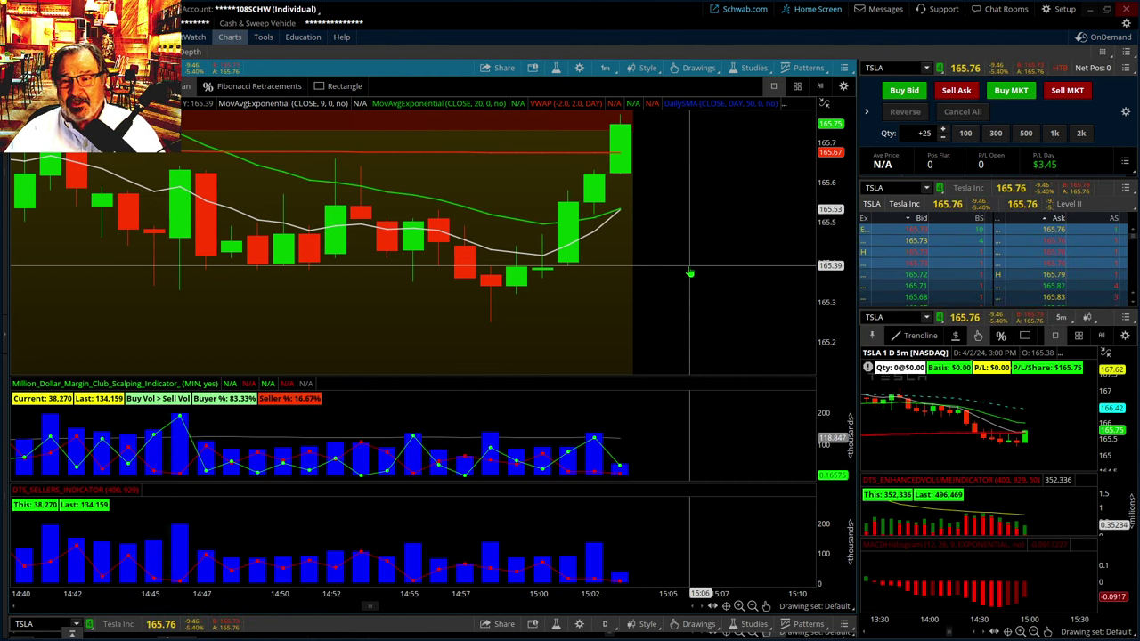
drag(826, 293, 826, 328)
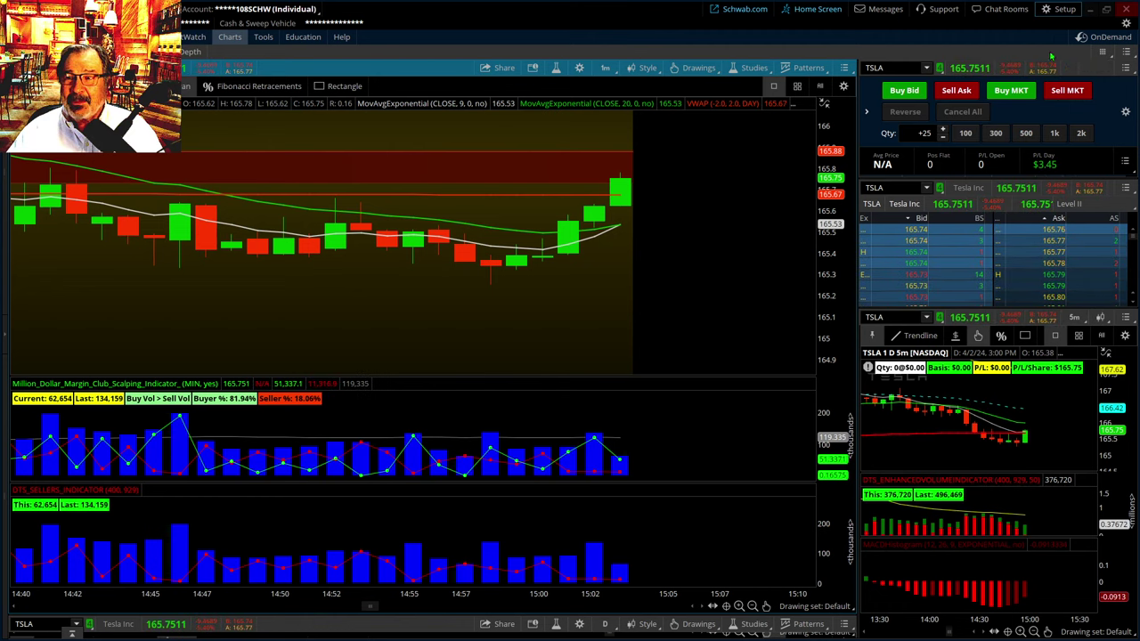
click(1060, 10)
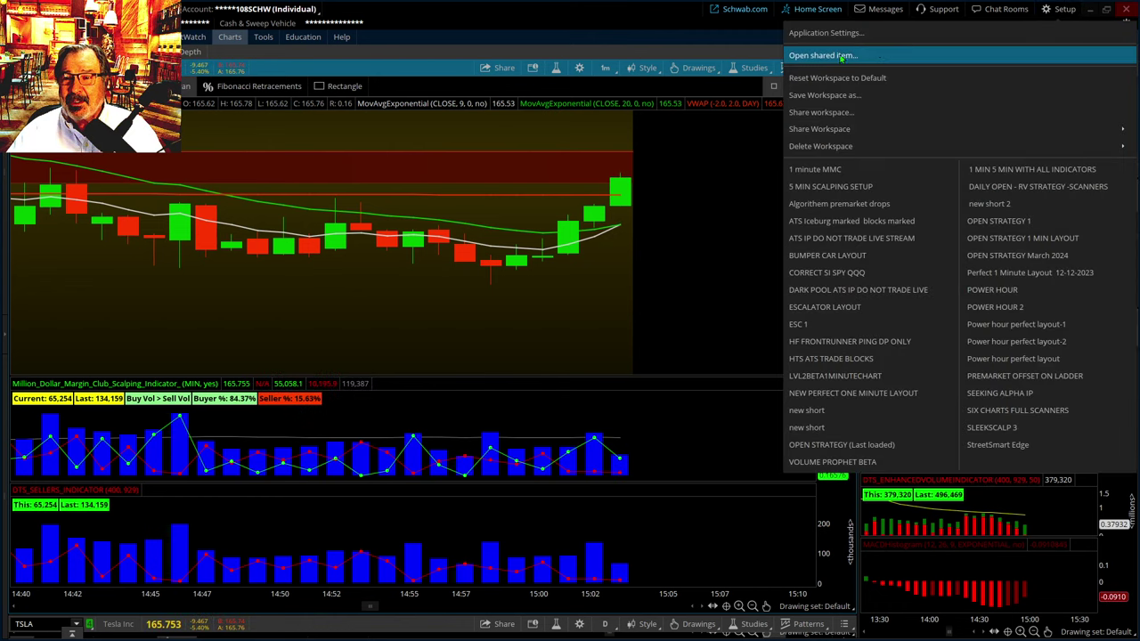
click(809, 58)
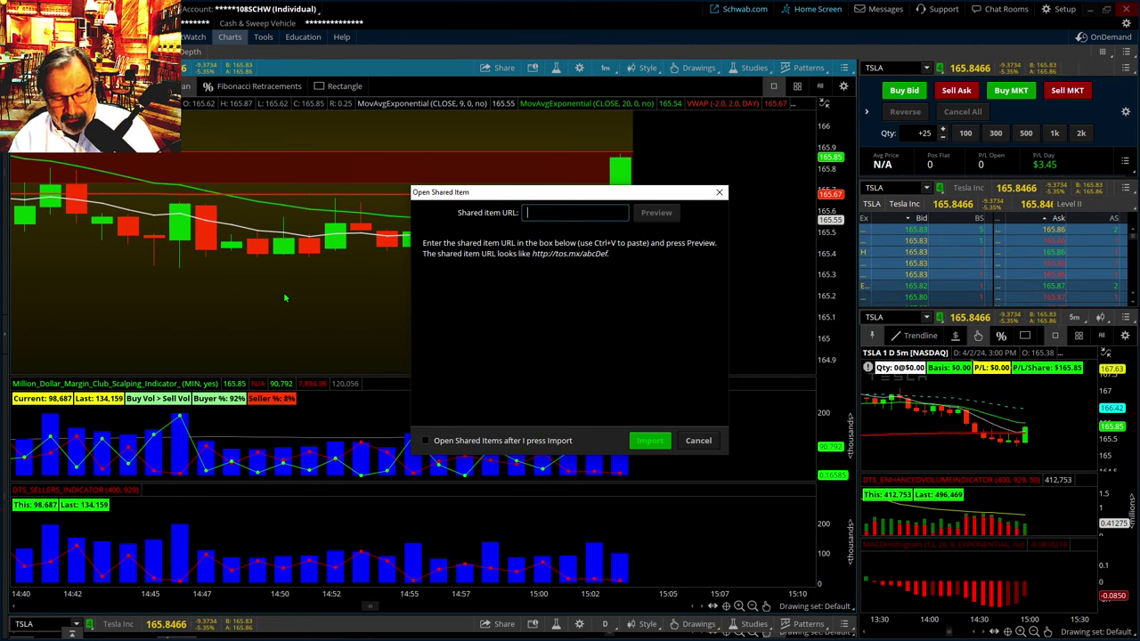
text(http://tos.mx/J0j9NM6)
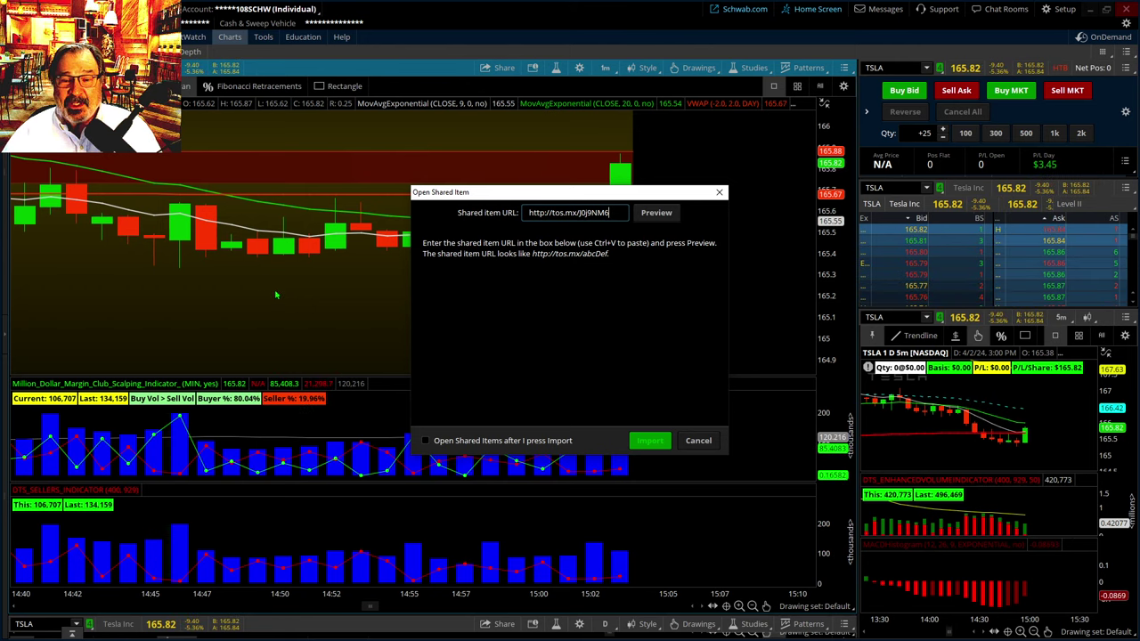
click(644, 214)
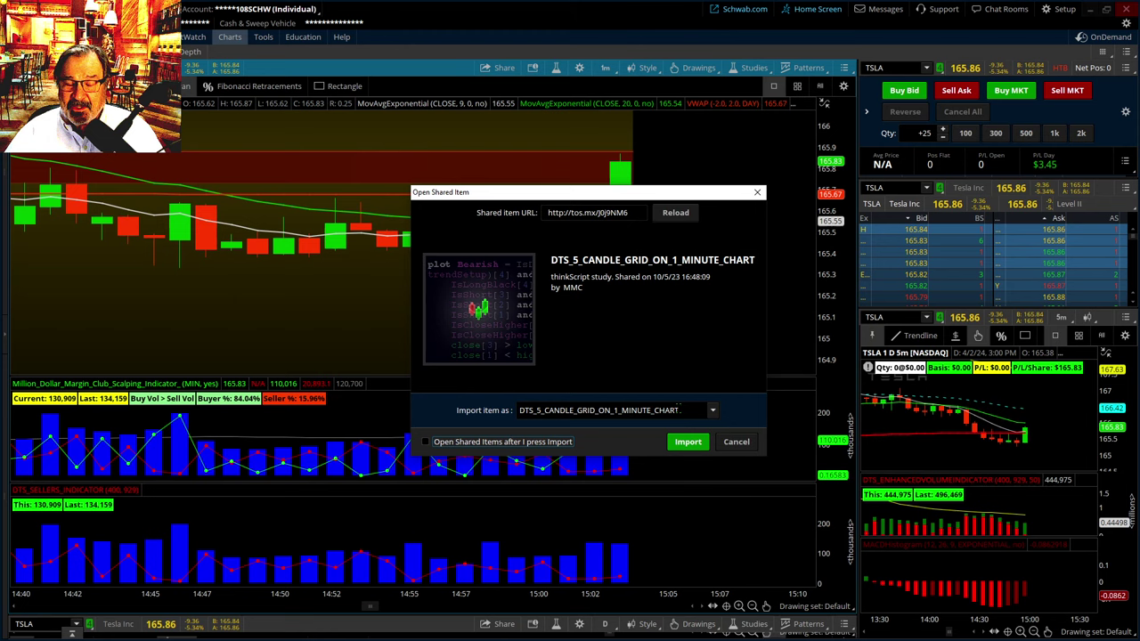
Import the shared study under the name DTS_5_CANDLE_GRID_ON_1_MINUTE_CHART_.
click(681, 410)
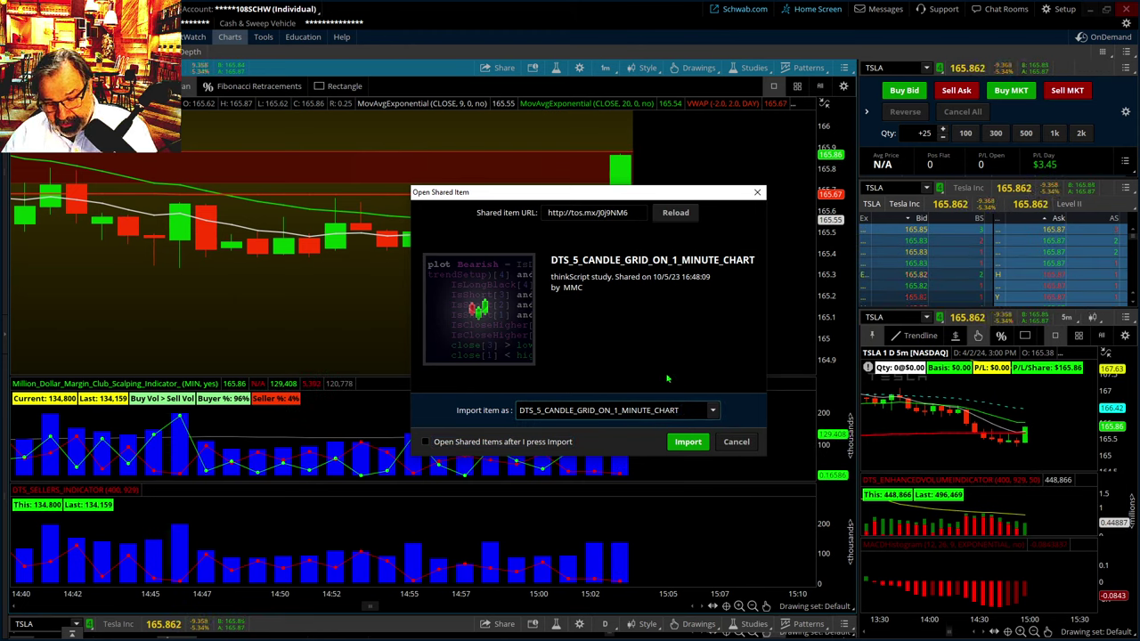
text(-)
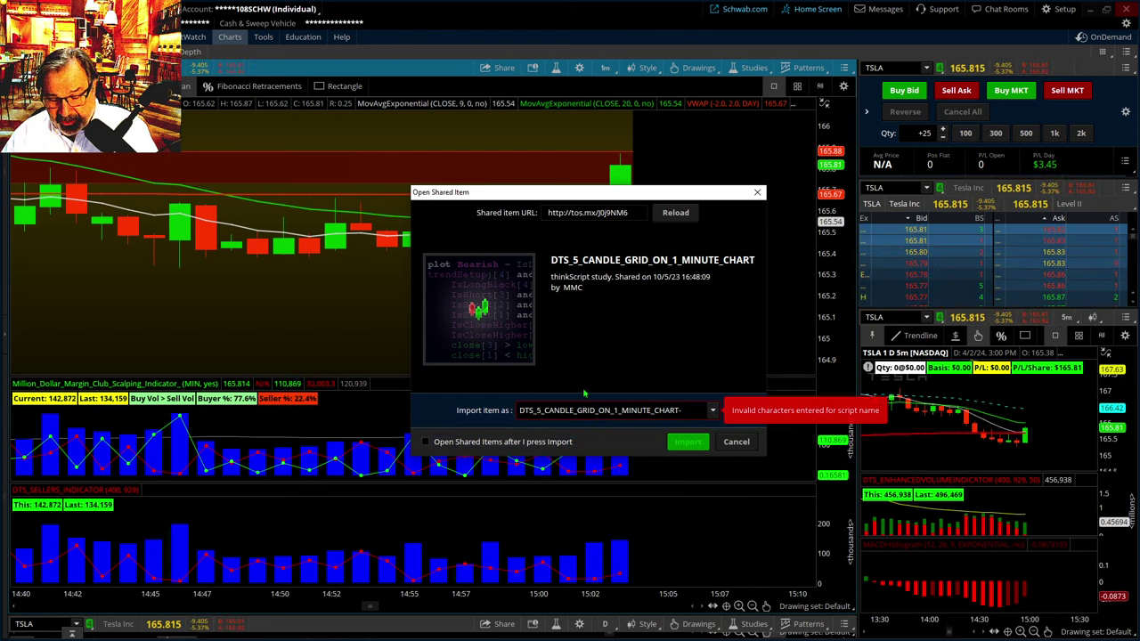
key(BackSpace)
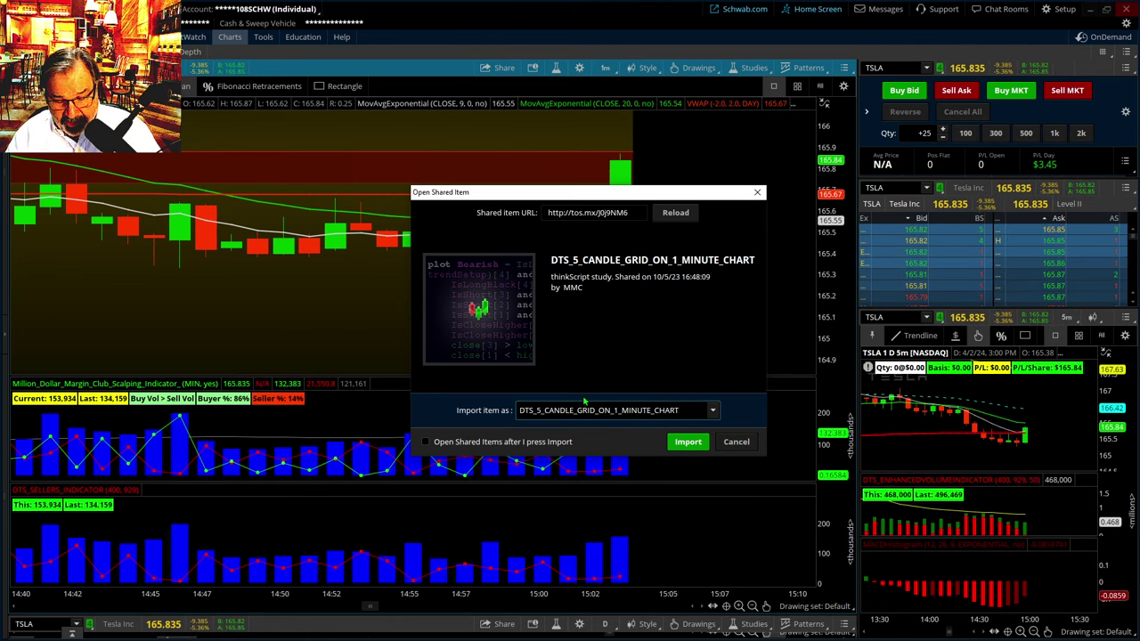
text(_)
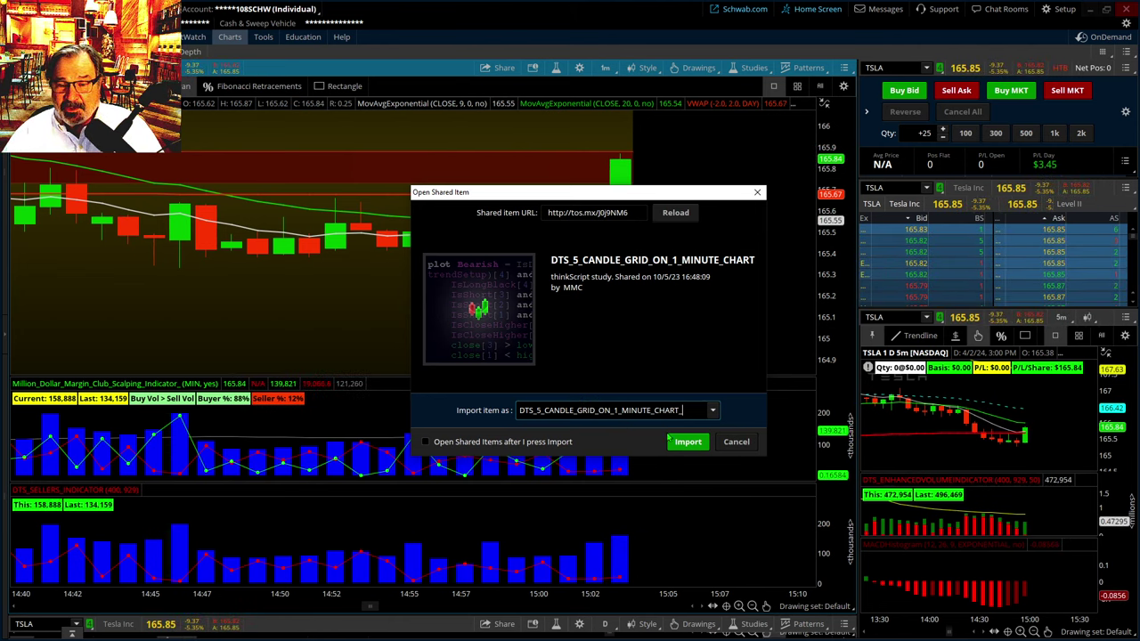
click(688, 442)
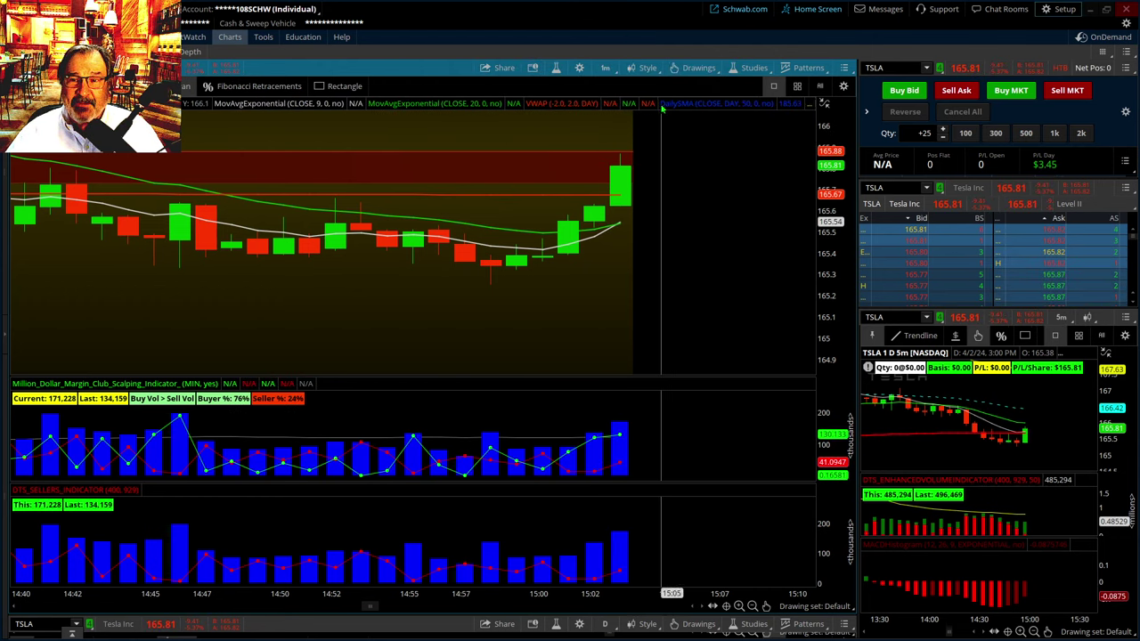
Add the imported DTS_5_CANDLE_GRID_ON_1_MINUTE_CHART_ study to the one-minute chart and apply it.
click(556, 68)
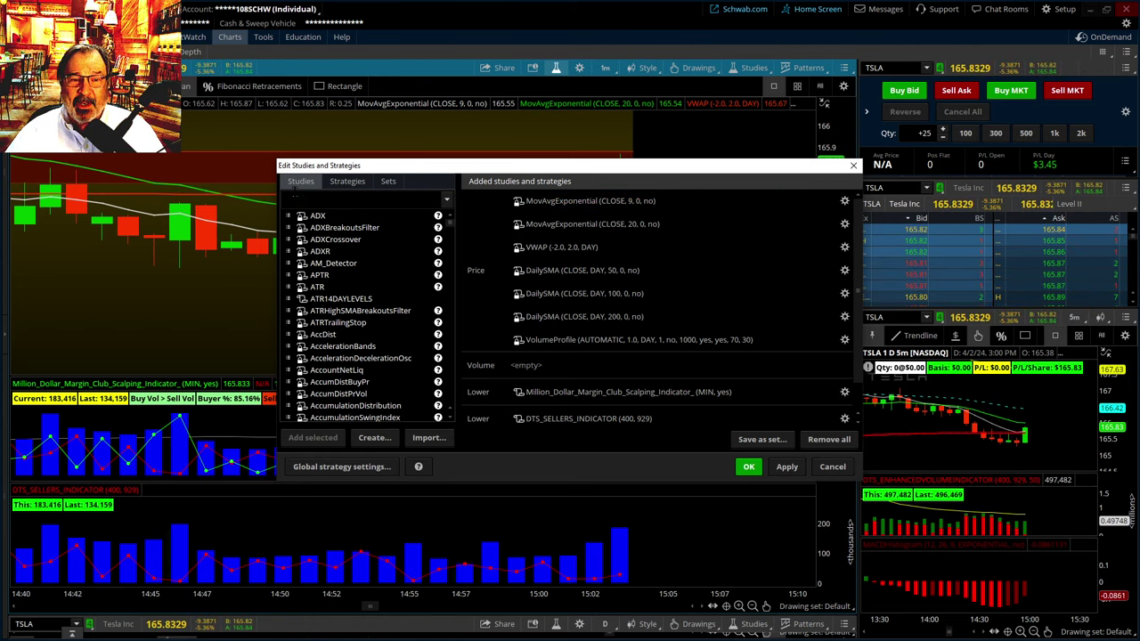
text(dts)
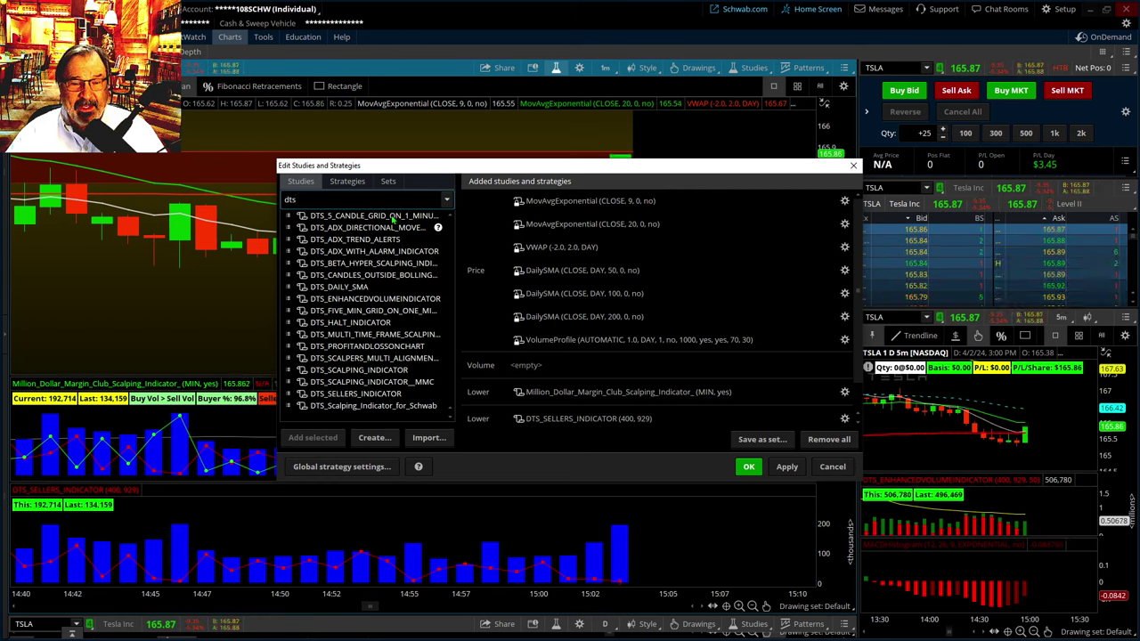
click(393, 219)
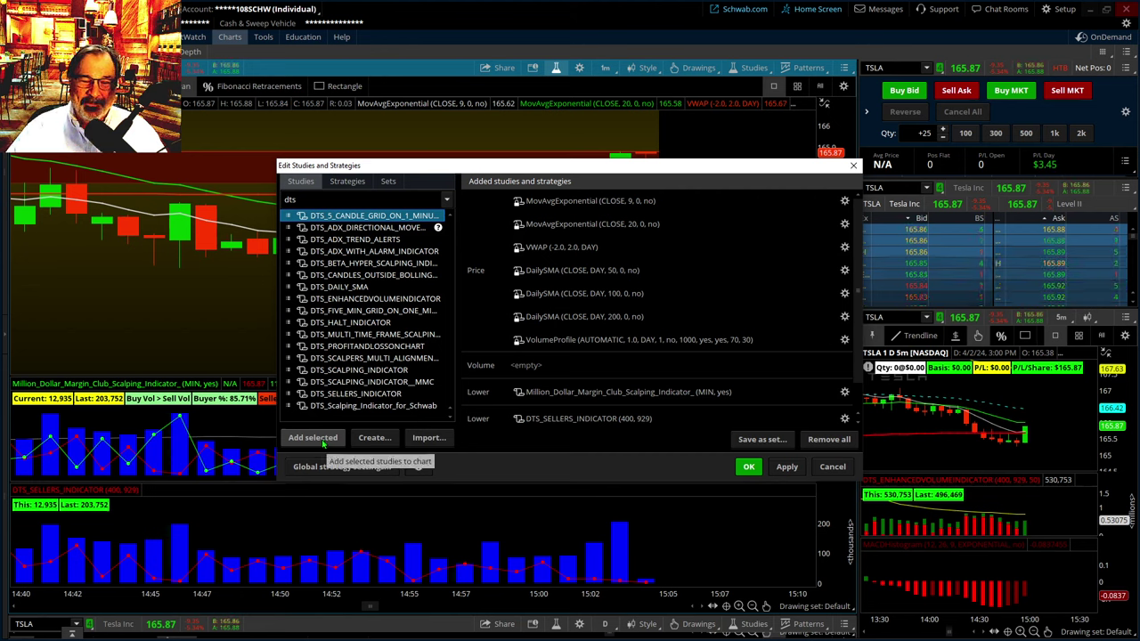
click(324, 445)
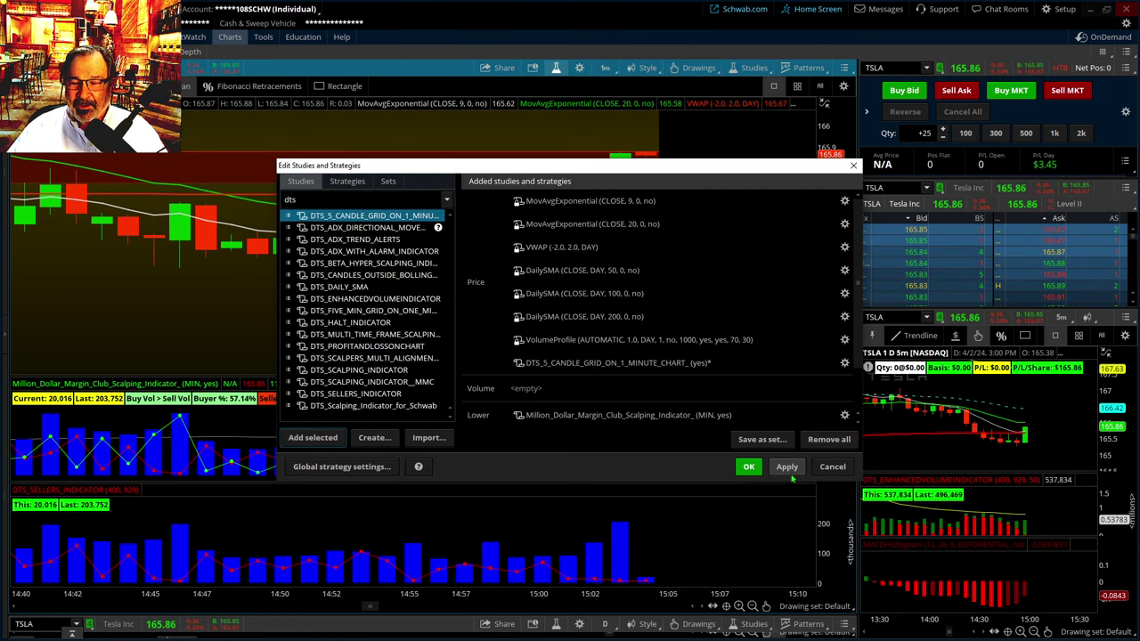
click(787, 468)
click(749, 468)
Autozoom the one-minute chart, enlarge the latest candles and stretch the price scale around them.
right_click(514, 294)
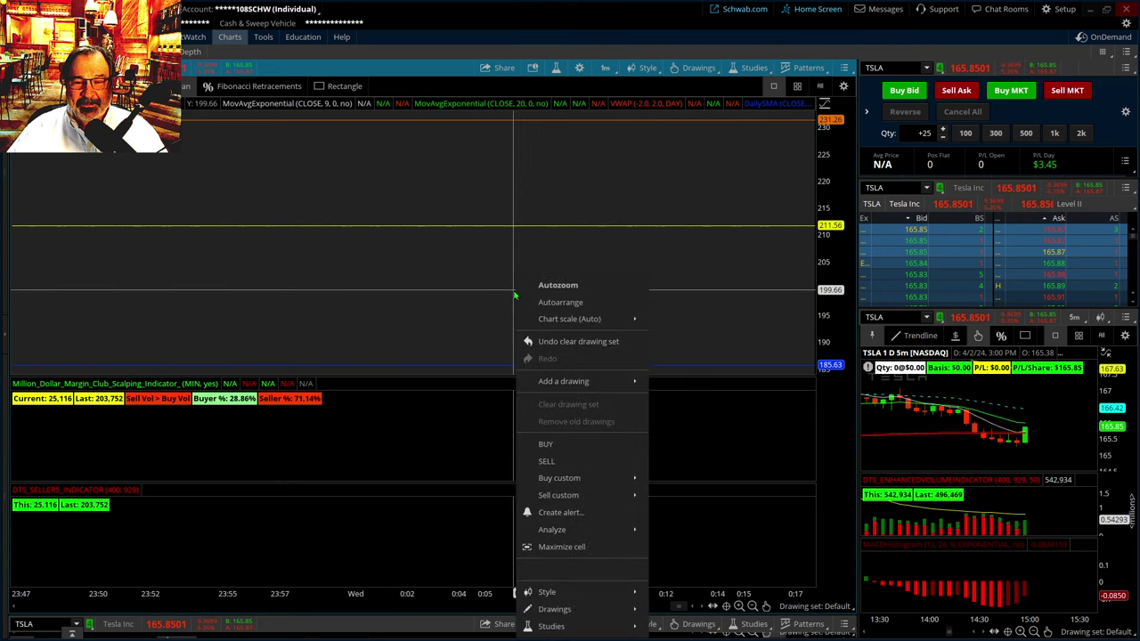
click(547, 287)
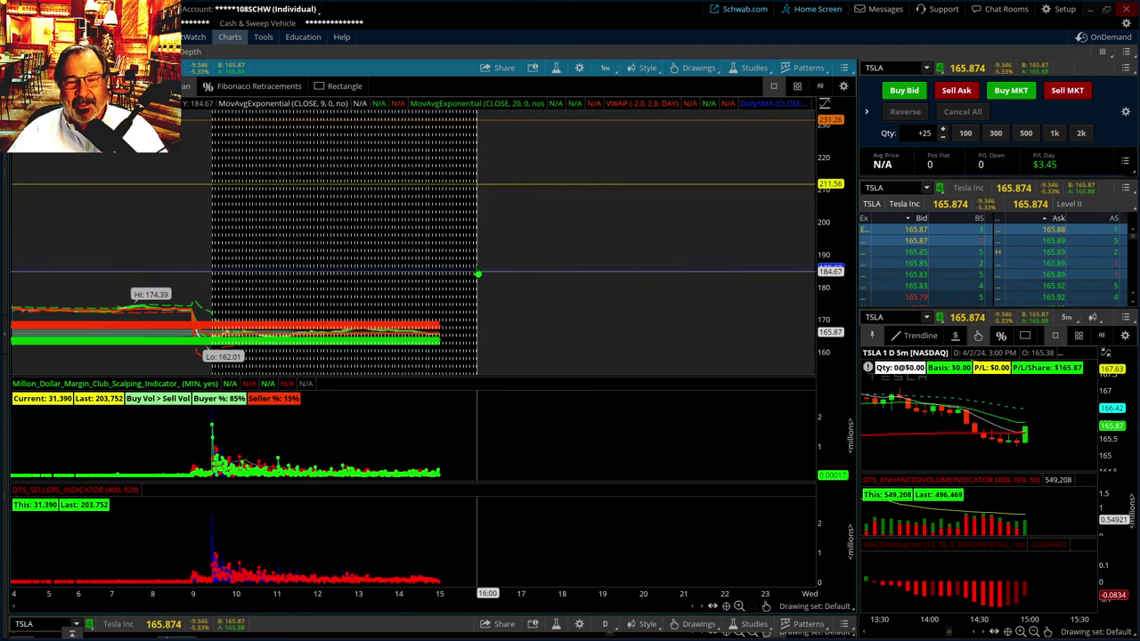
drag(827, 230, 826, 267)
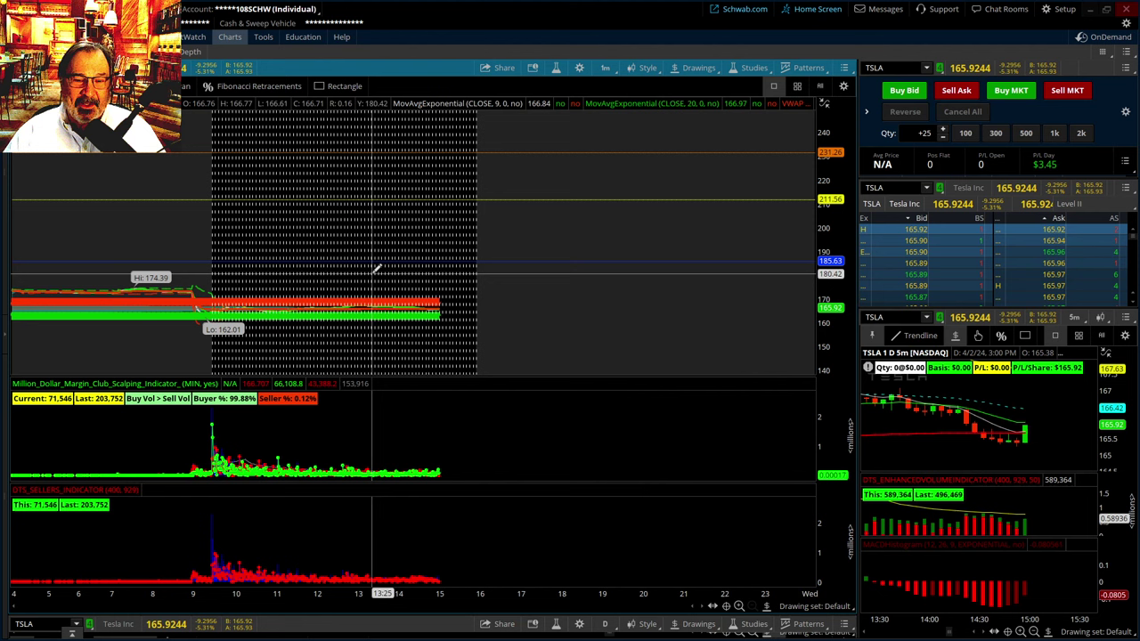
drag(400, 275, 447, 323)
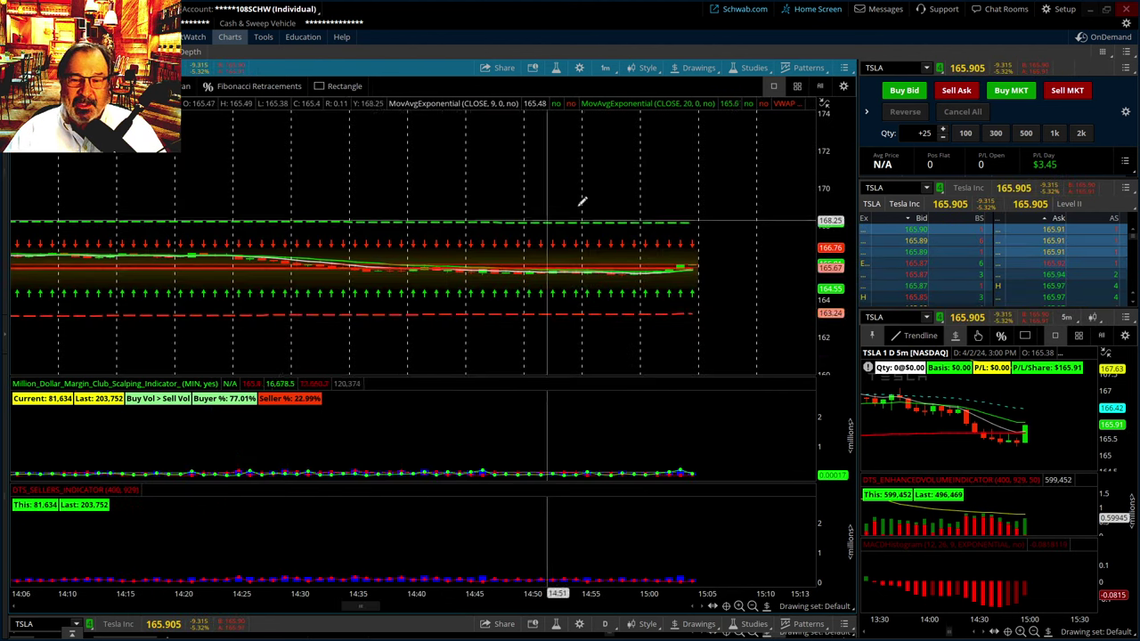
drag(828, 343, 826, 294)
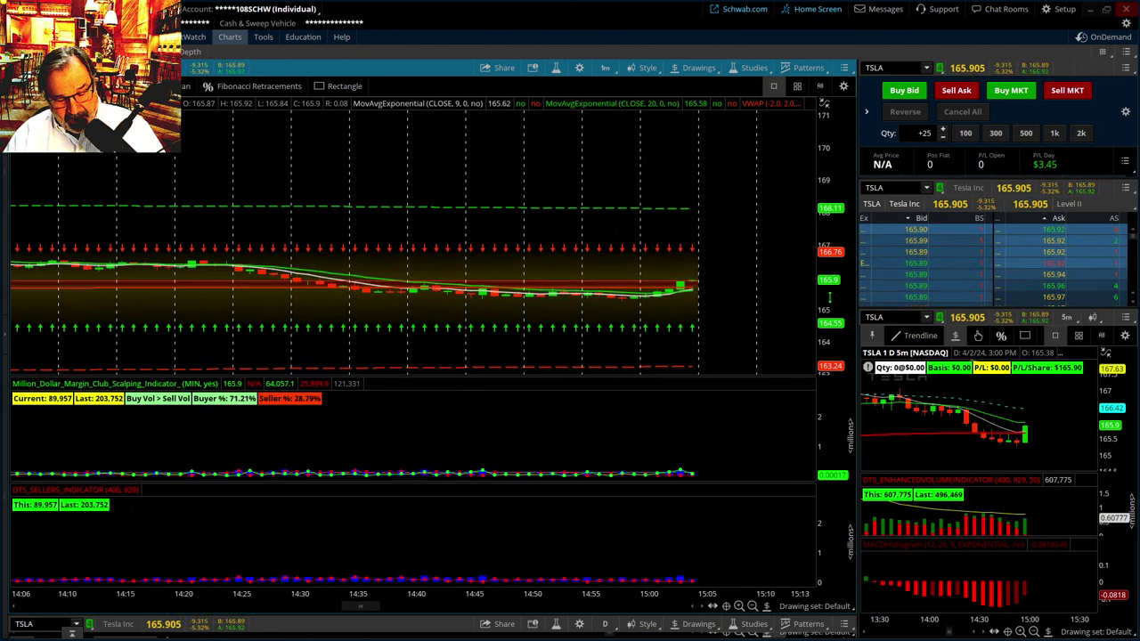
drag(827, 341, 828, 281)
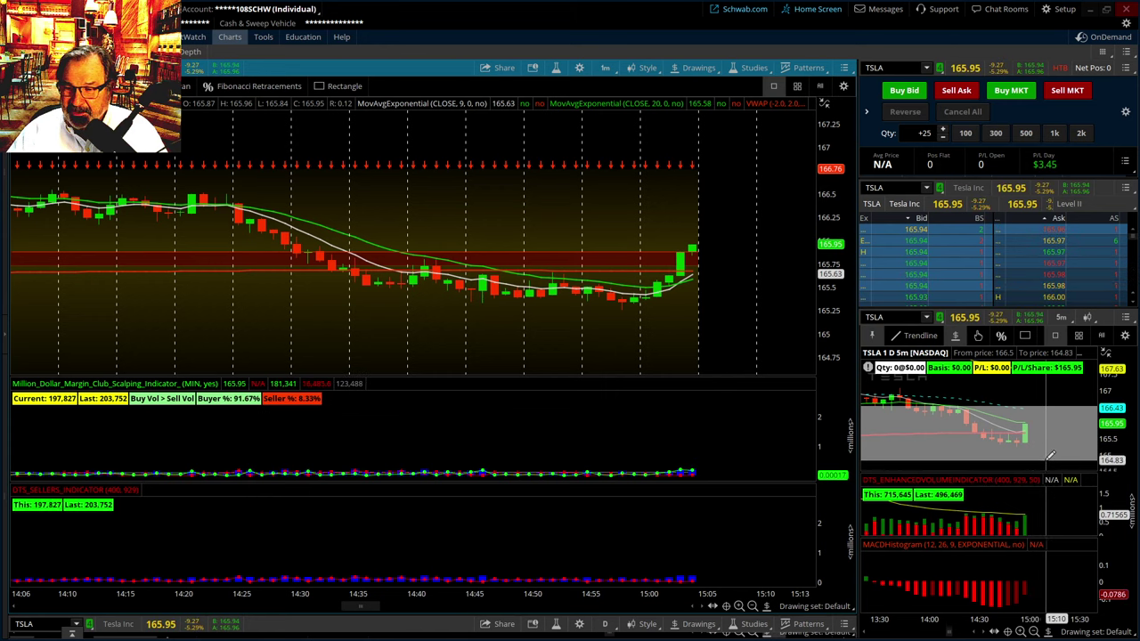
Enlarge the latest candles on the five-minute chart, and rescale and reposition the one-minute chart around its most recent candles.
drag(1051, 456, 1015, 466)
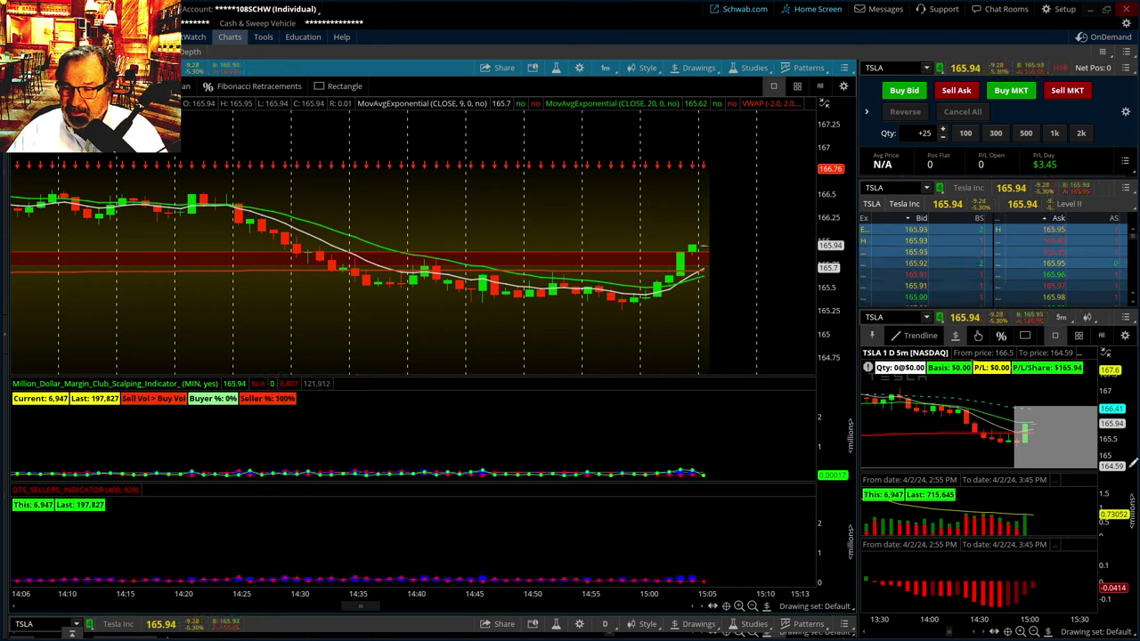
drag(1091, 448, 1082, 419)
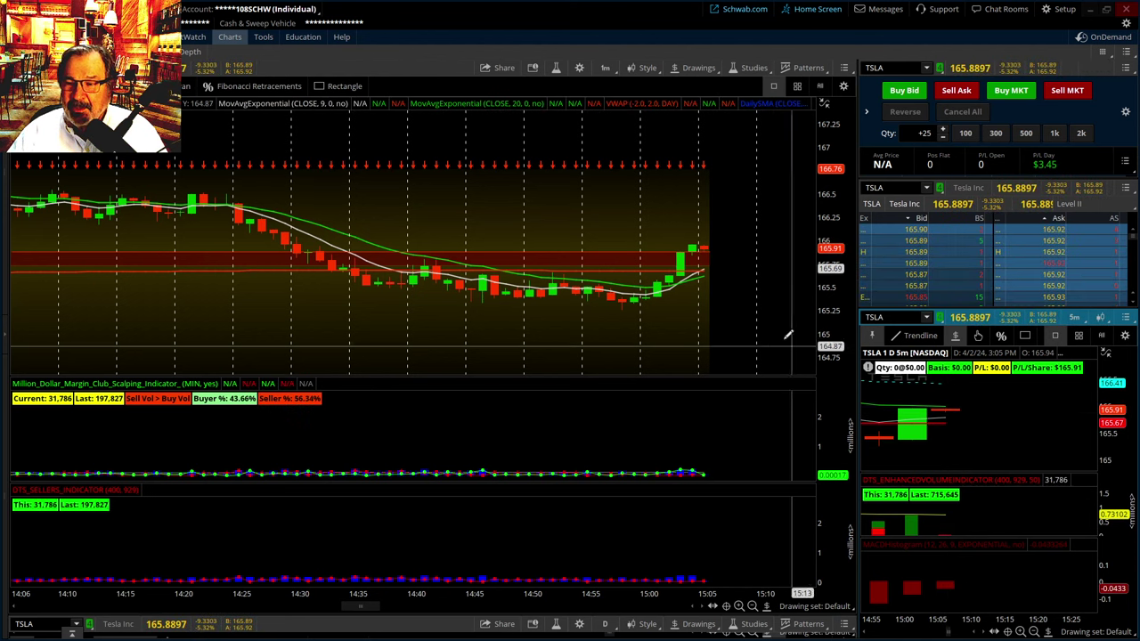
drag(827, 250, 828, 272)
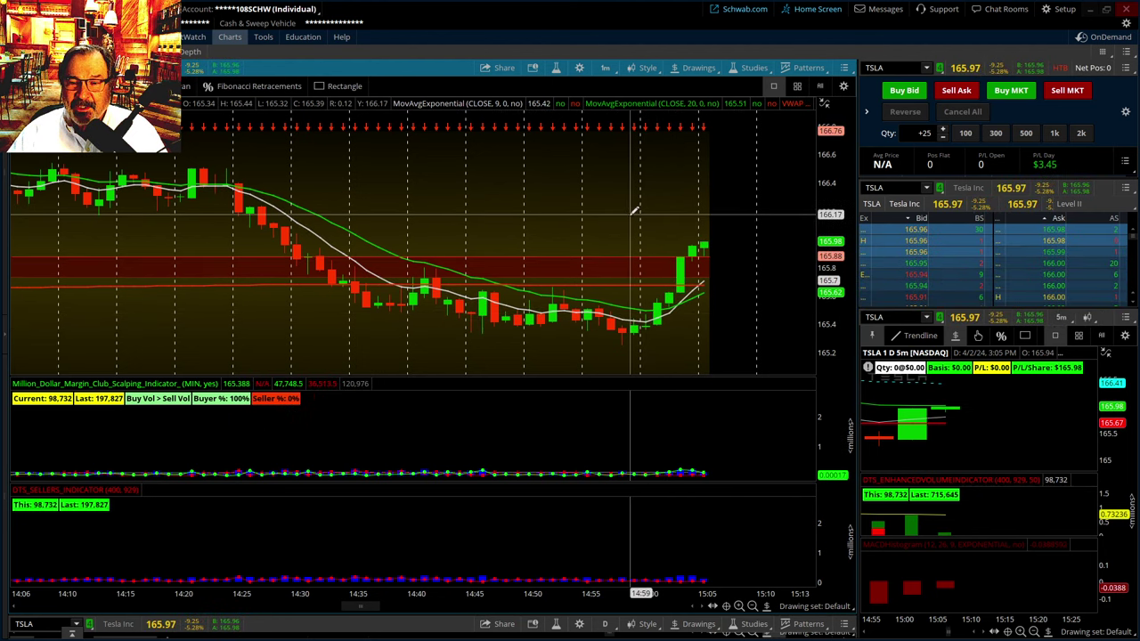
mouse_move(632, 214)
mouse_down()
mouse_move(652, 294)
mouse_move(728, 349)
mouse_up()
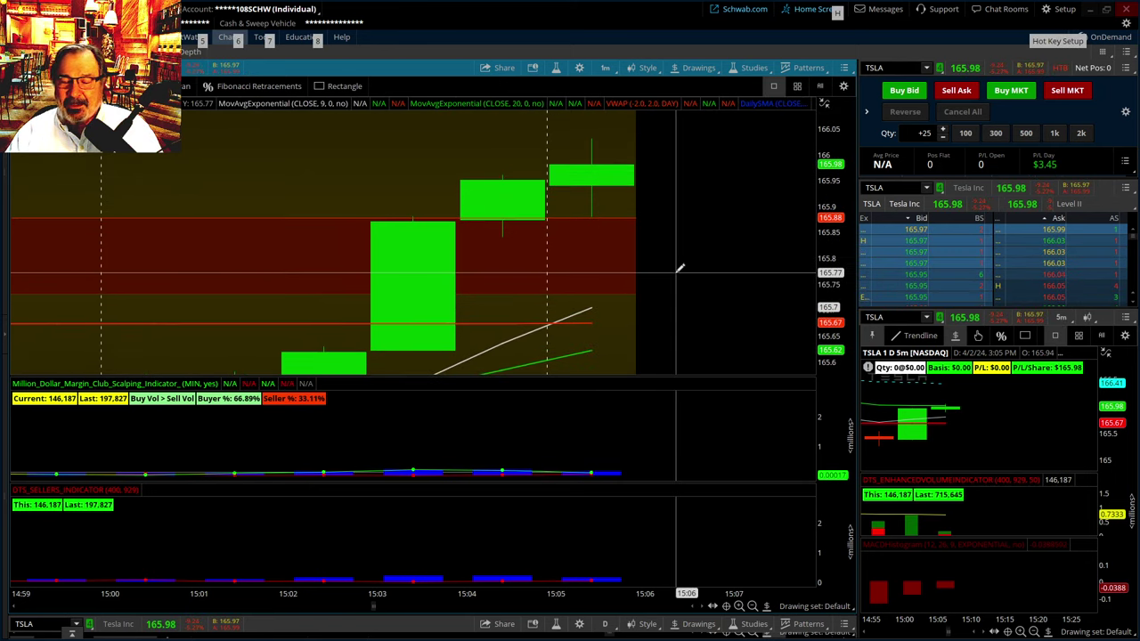
scroll(679, 267, down, 3)
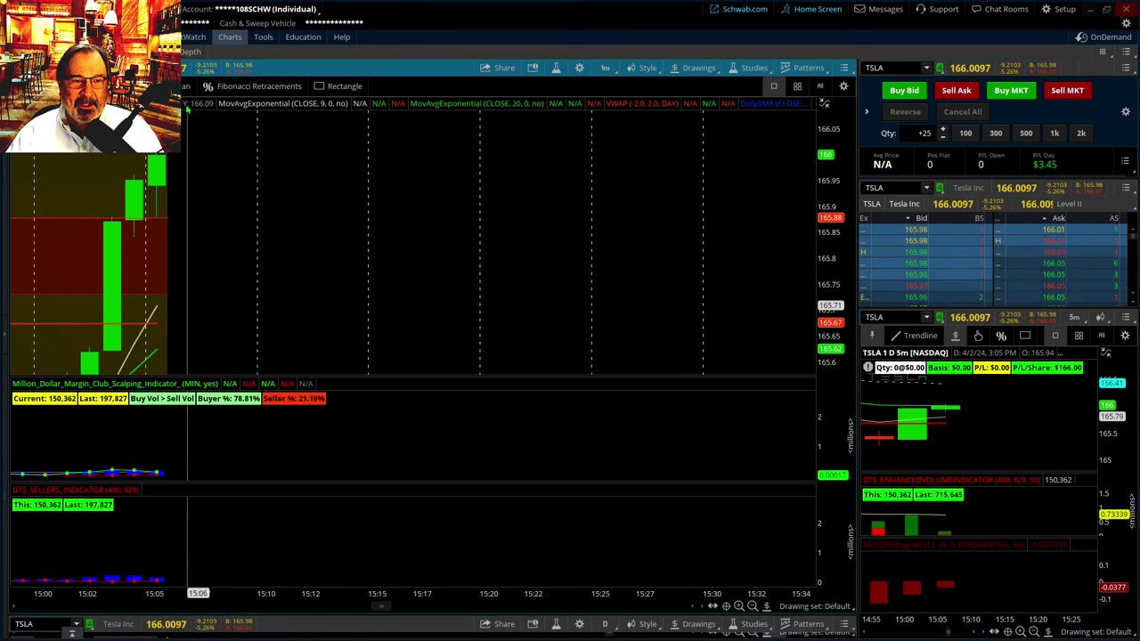
drag(263, 271, 618, 295)
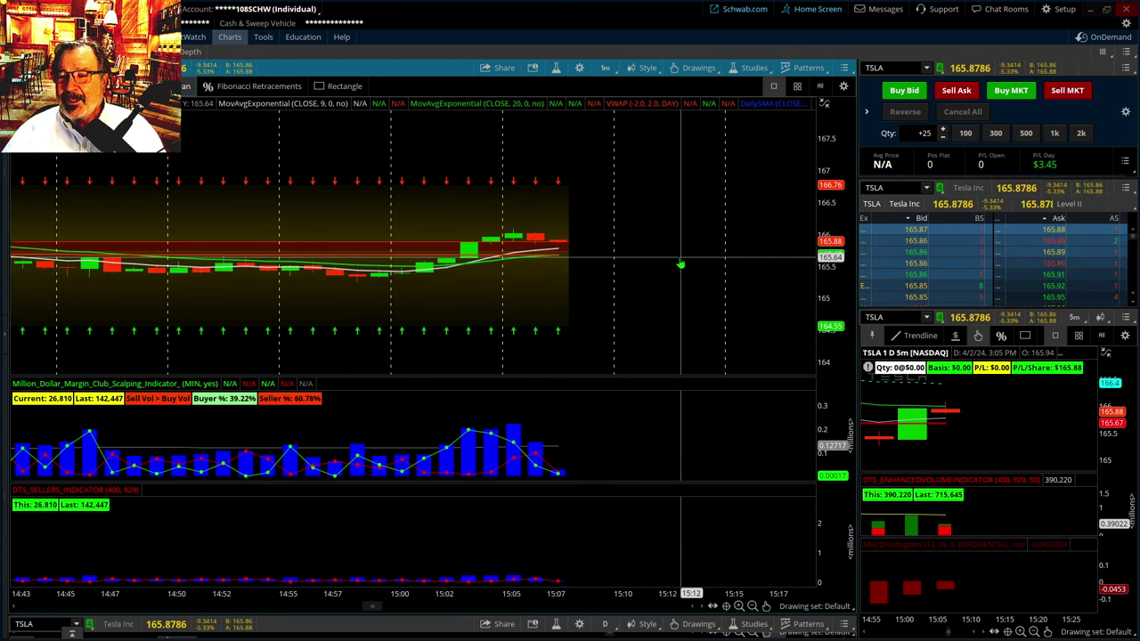
click(1060, 10)
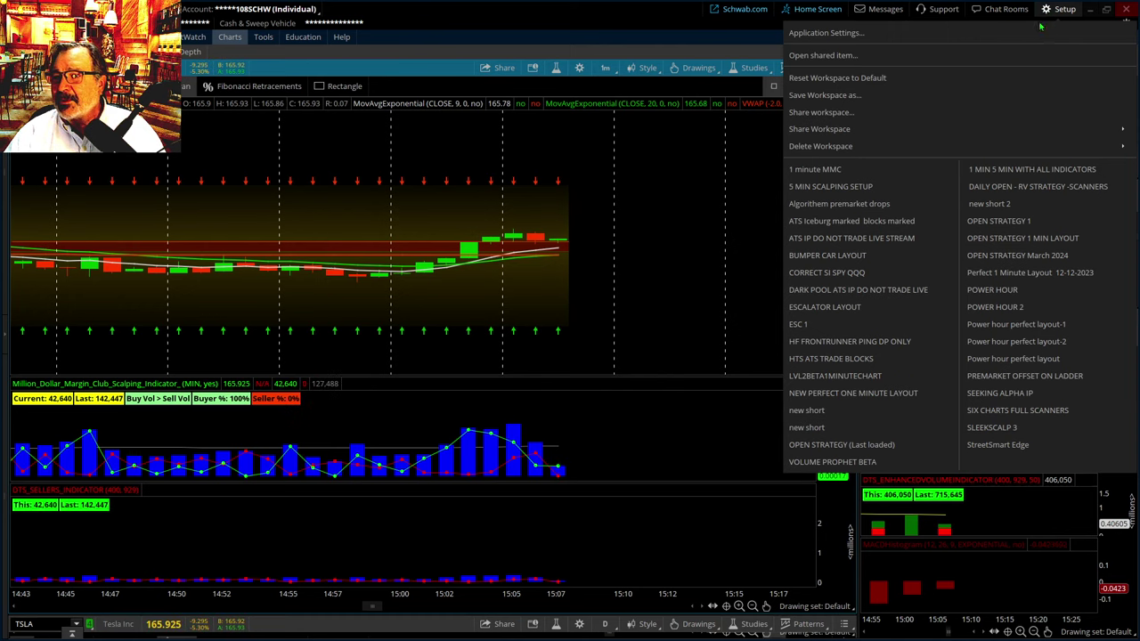
click(1049, 16)
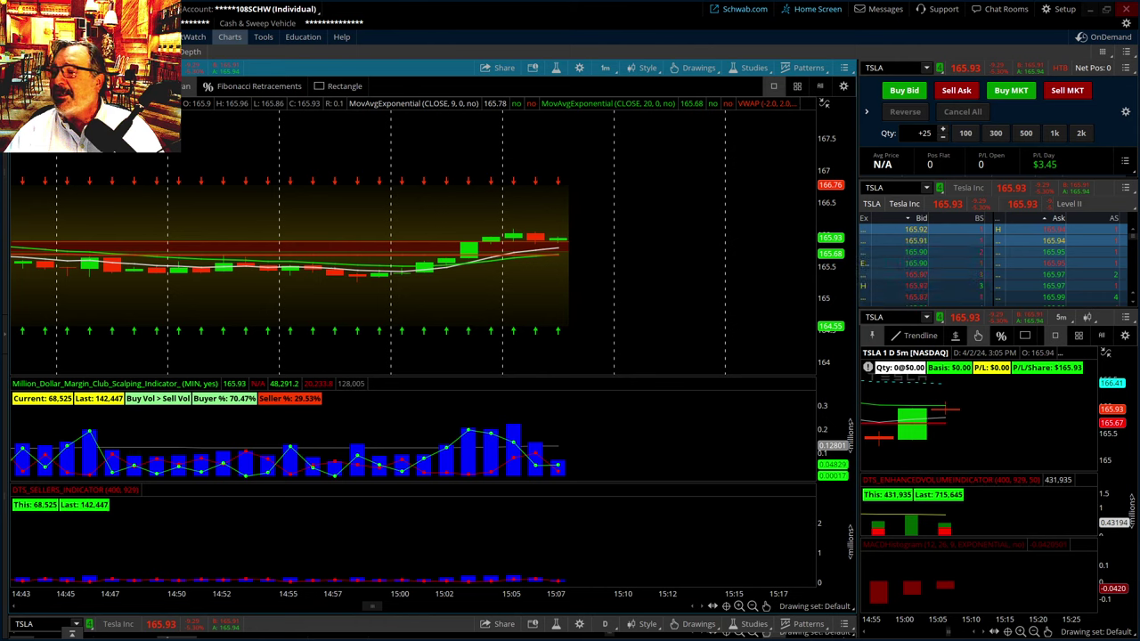
click(1058, 11)
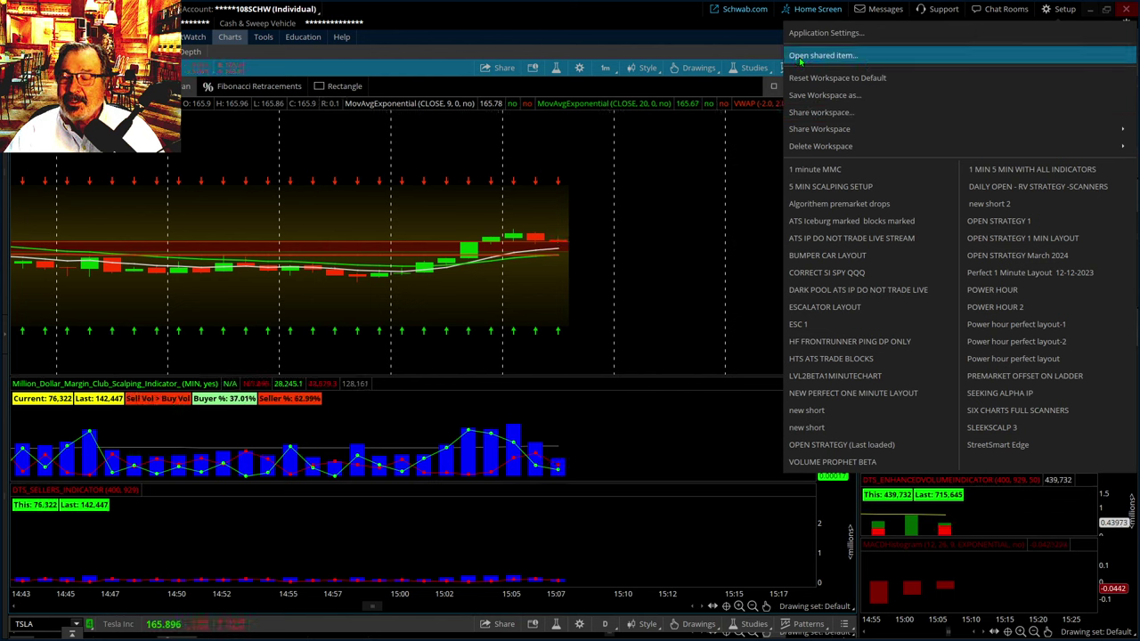
click(801, 57)
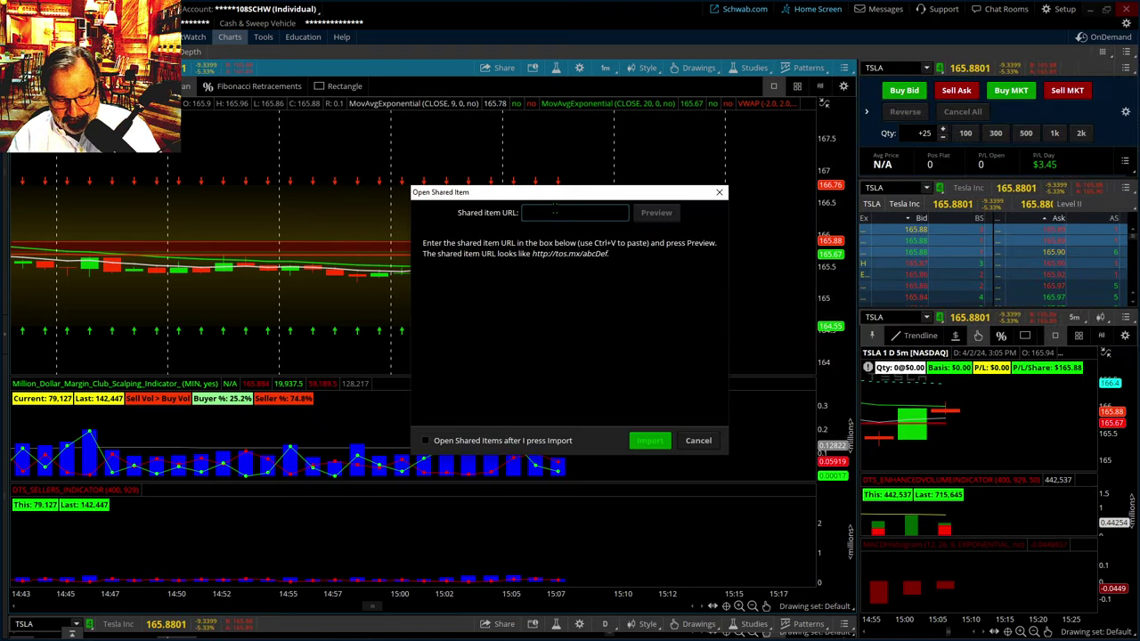
text(http://tos.mx/SENqjMm)
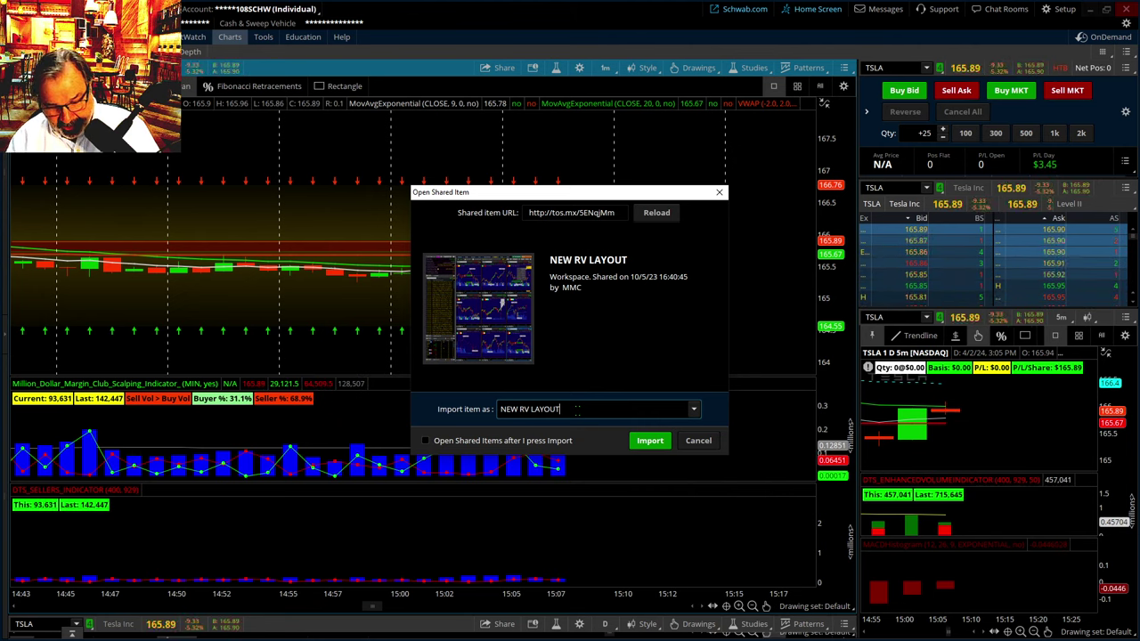
Import the shared workspace under the name NEW RV LAYOUT--.
text(_)
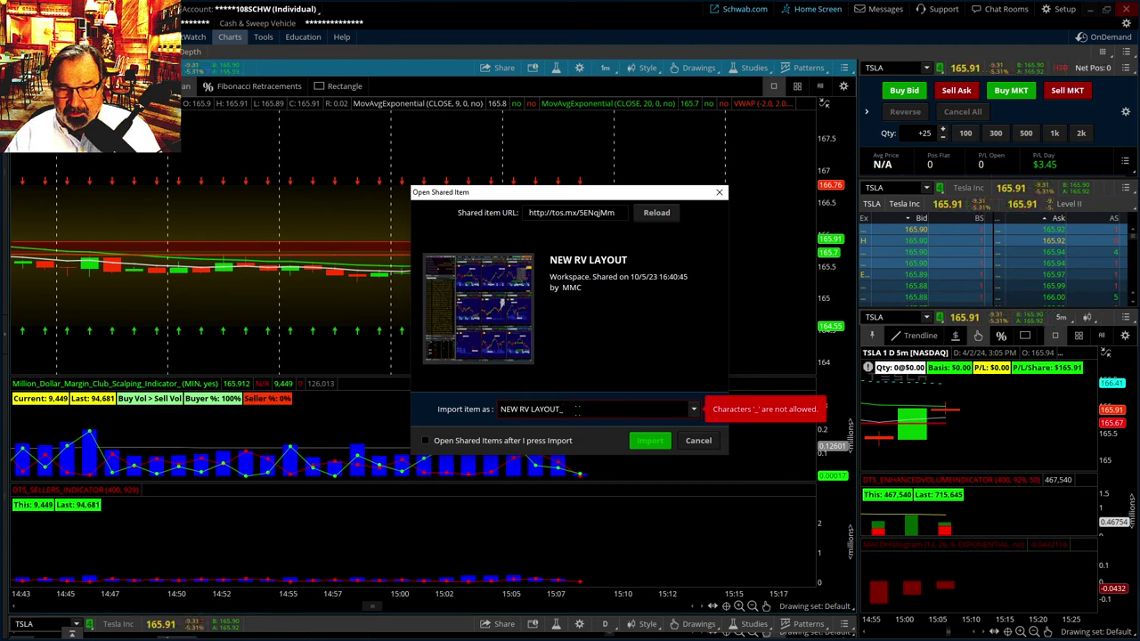
key(BackSpace)
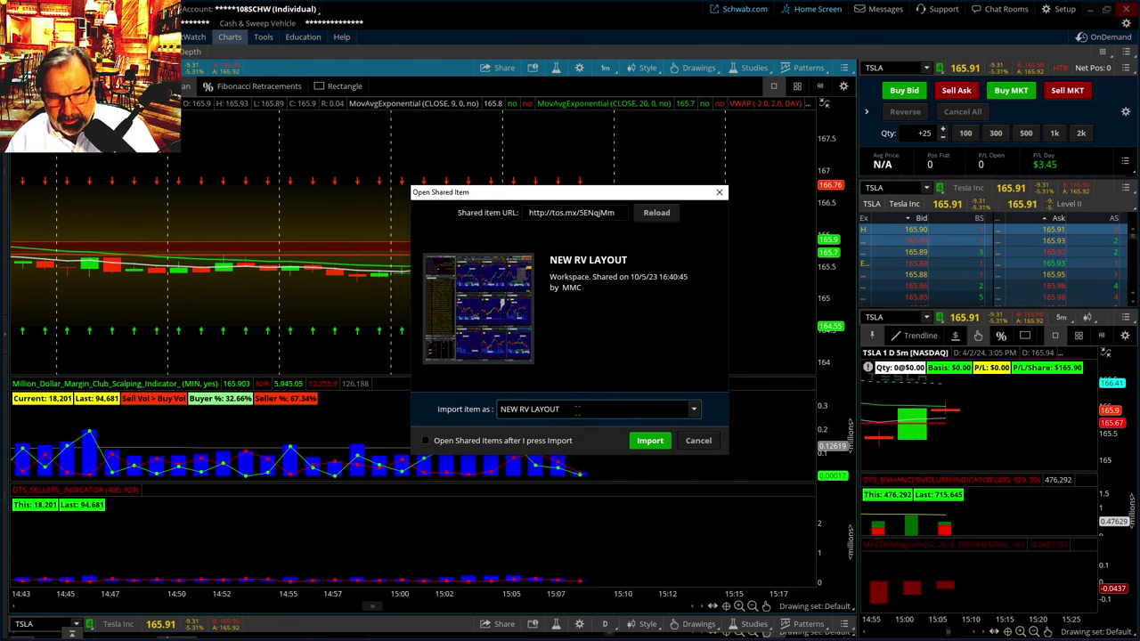
text(_)
key(BackSpace)
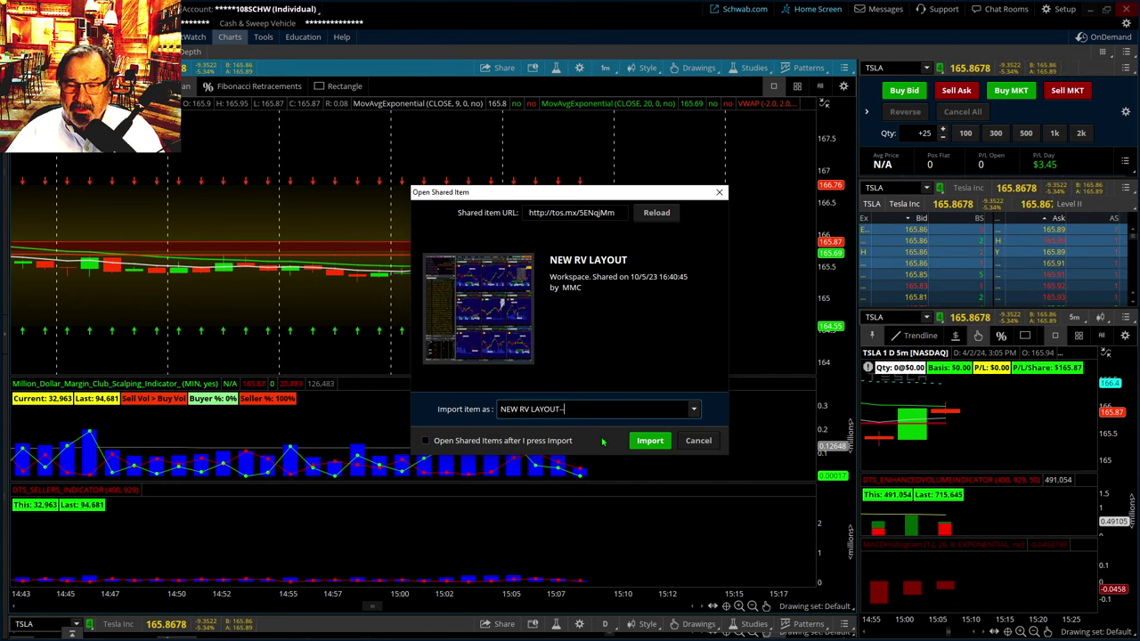
click(650, 442)
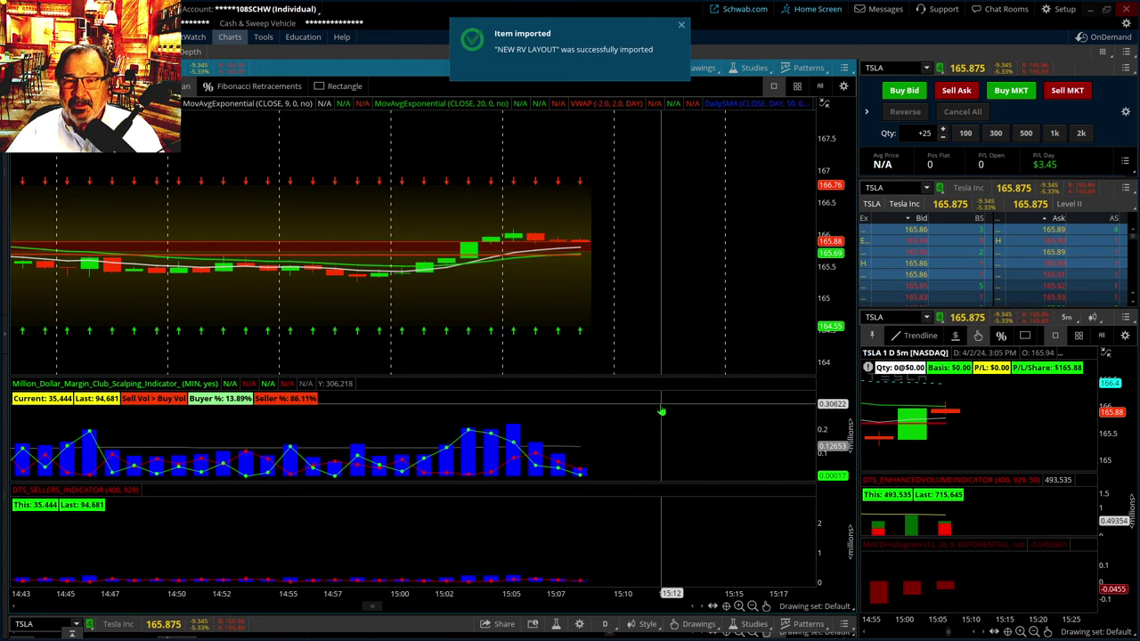
Load the imported NEW RV LAYOUT-- workspace with its charts displayed, and enlarge the Level II panel upward.
click(1061, 10)
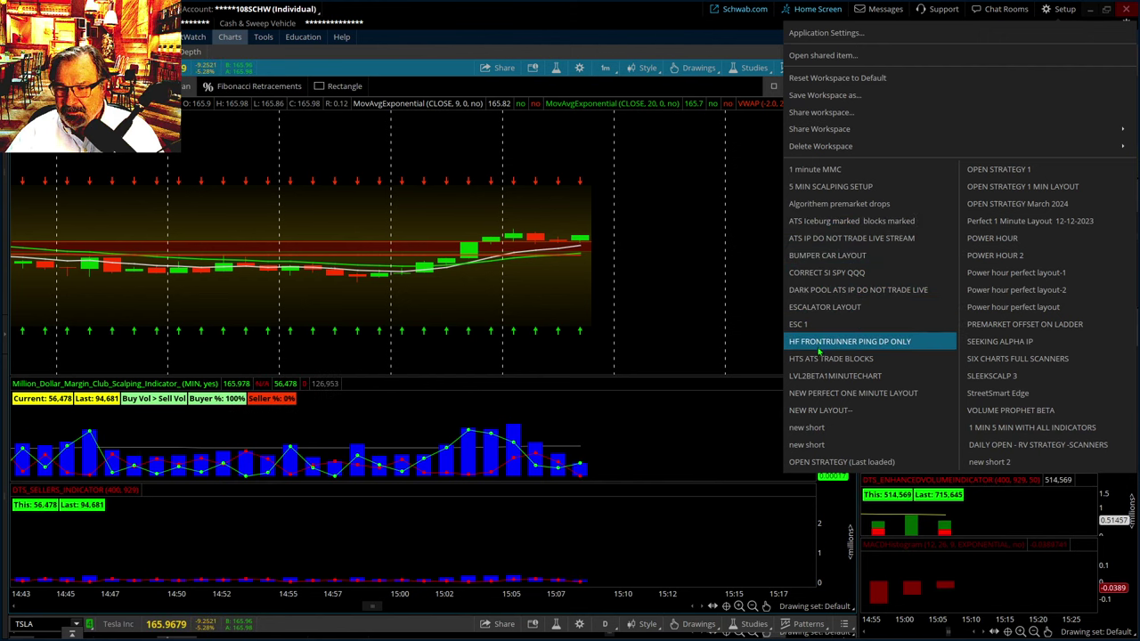
click(818, 410)
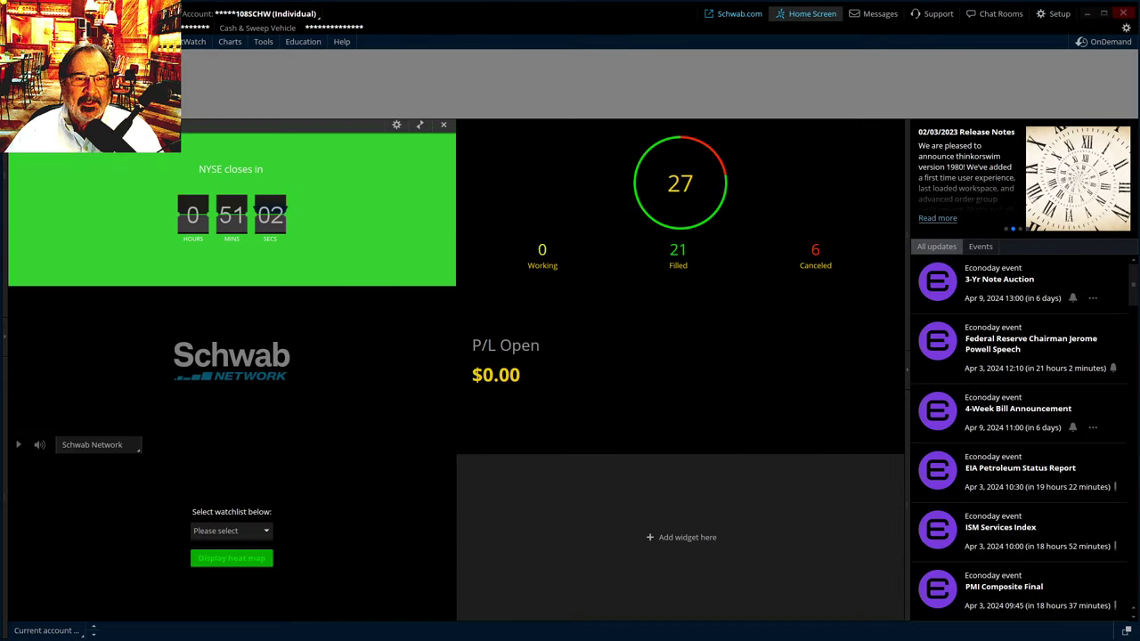
click(224, 43)
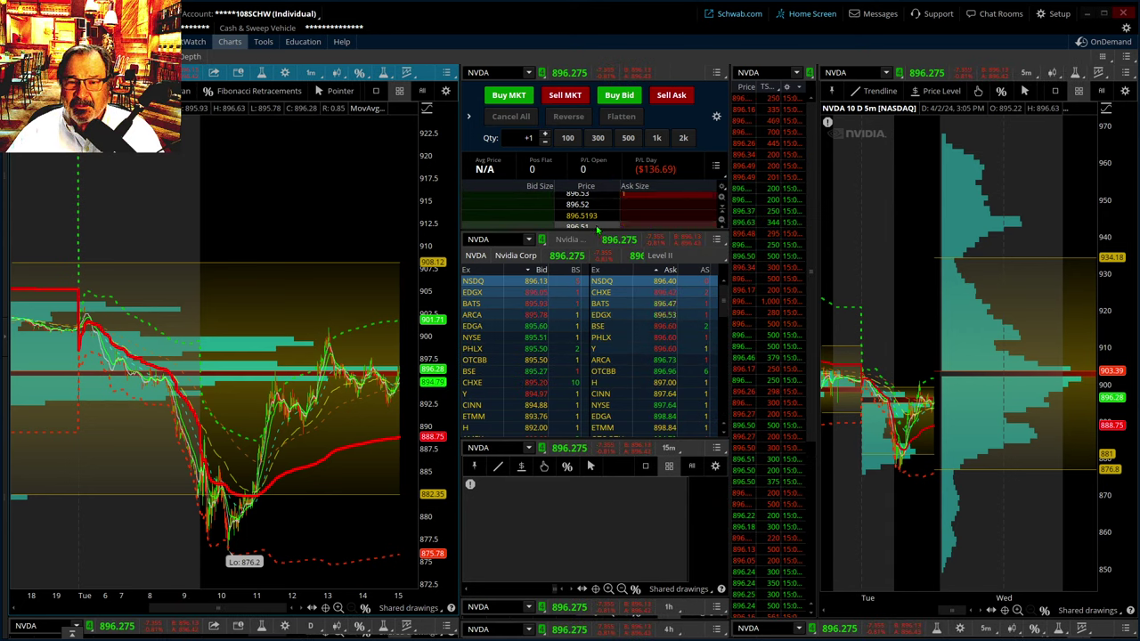
drag(597, 227, 580, 182)
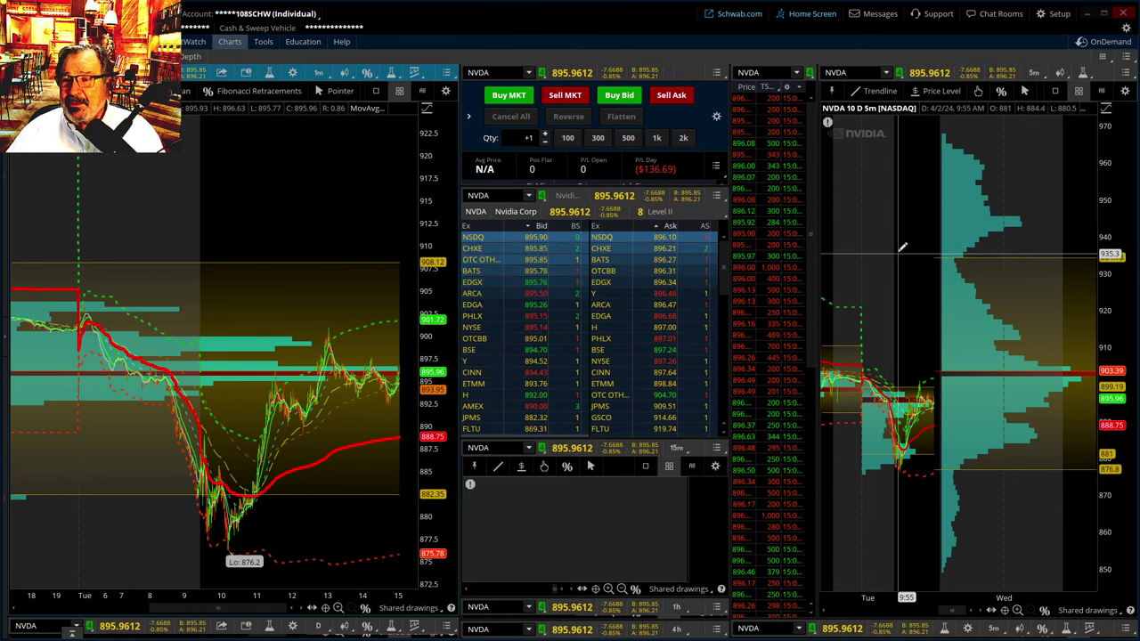
Load the saved OPEN STRATEGY 1 workspace and display its charts.
click(1047, 18)
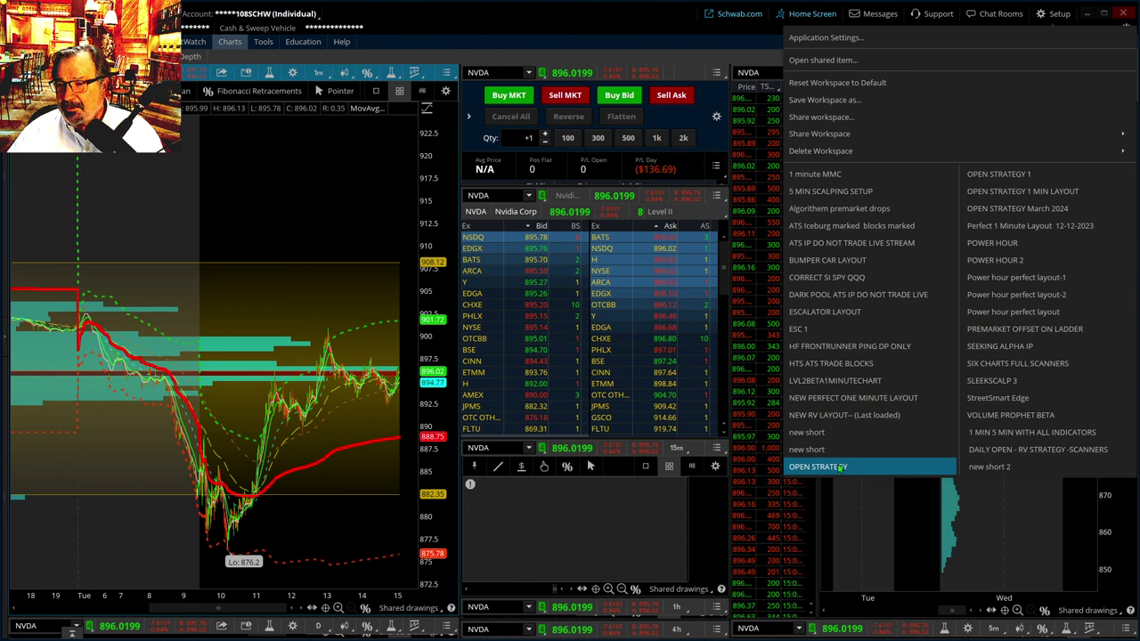
click(995, 178)
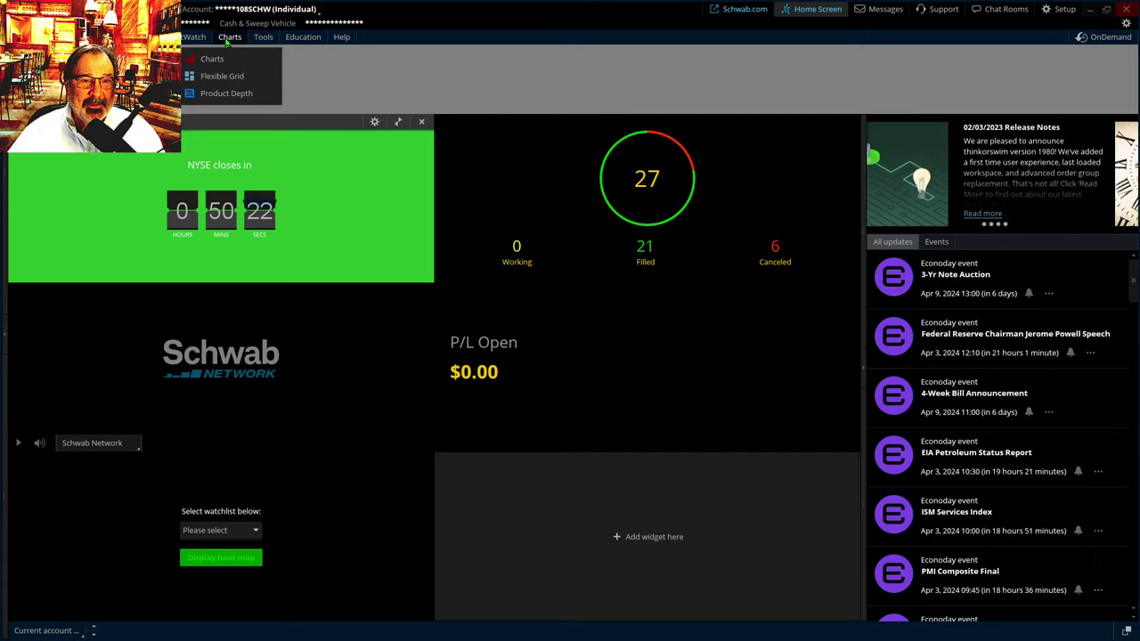
click(223, 56)
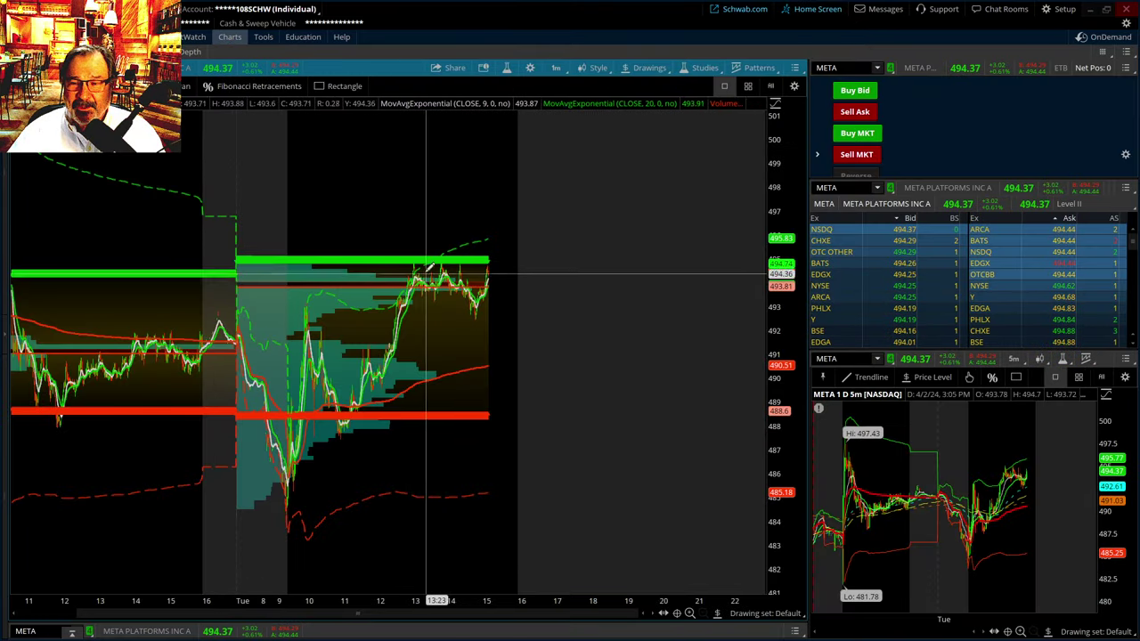
Switch to the saved OPEN STRATEGY 1 MIN LAYOUT workspace and display its charts.
click(1060, 9)
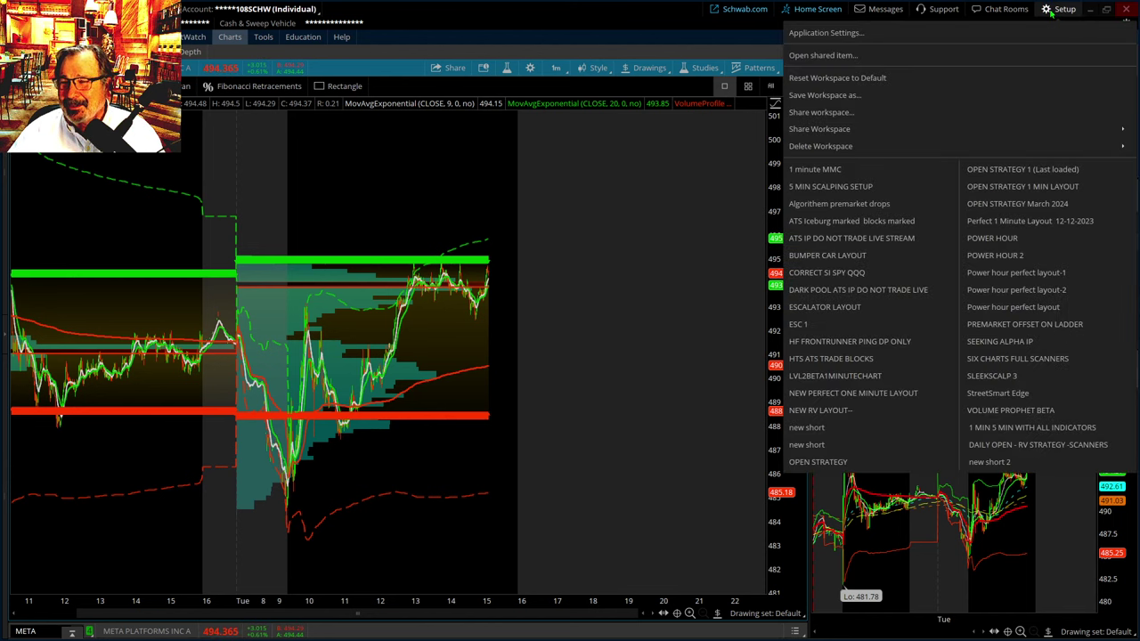
click(999, 187)
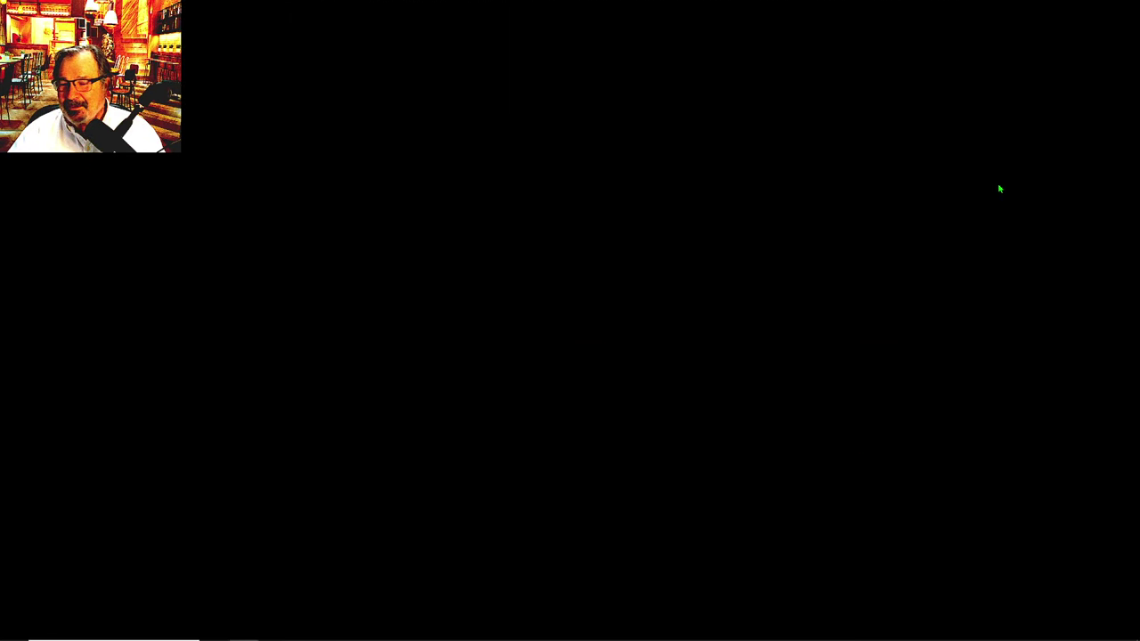
click(228, 37)
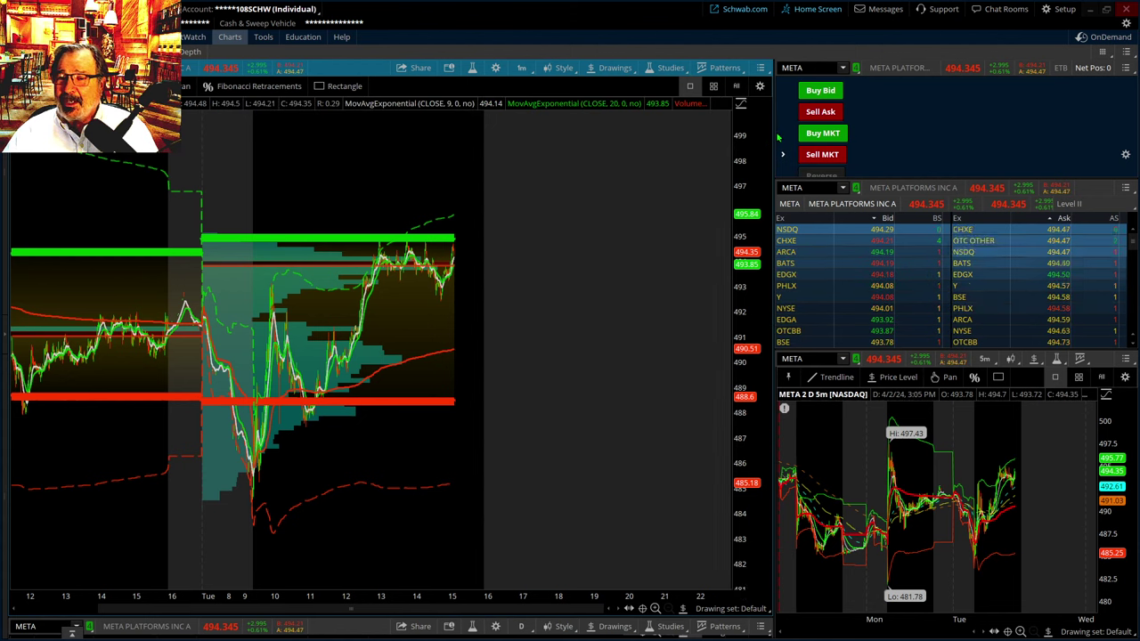
Load the saved OPEN STRATEGY workspace with its charts displayed, and widen the order entry column so its buttons fit on one row.
click(1048, 12)
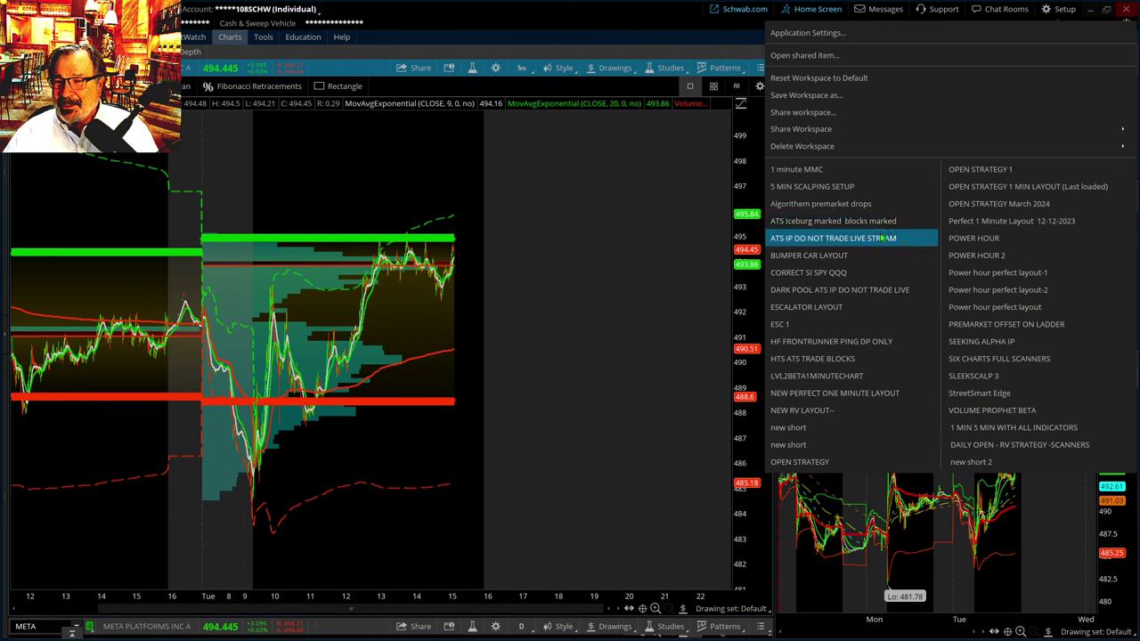
click(817, 460)
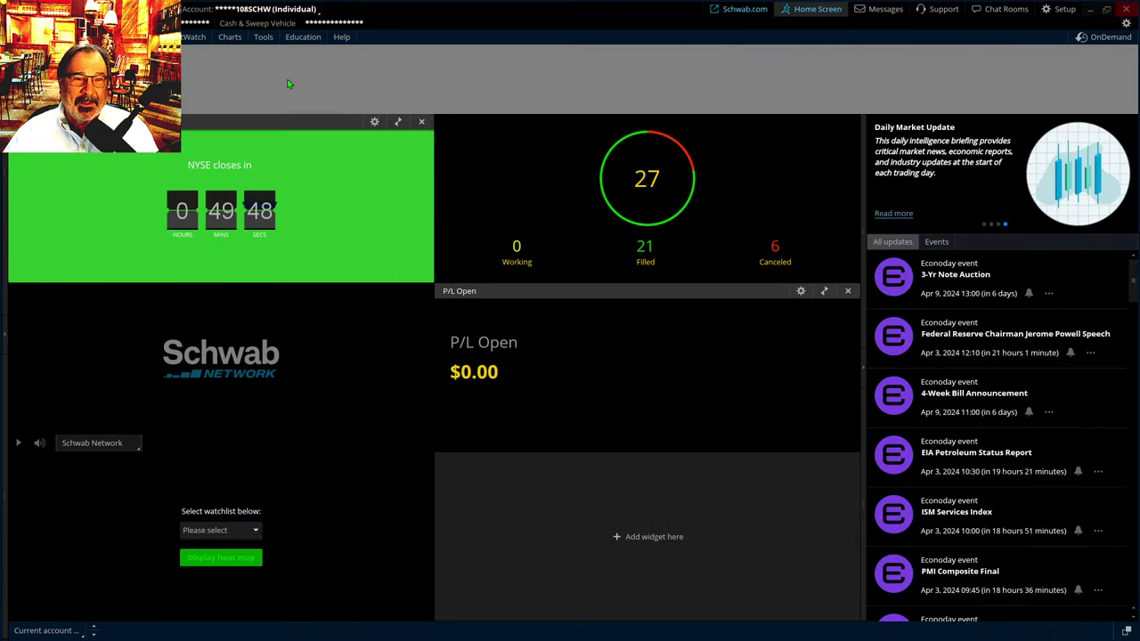
click(228, 41)
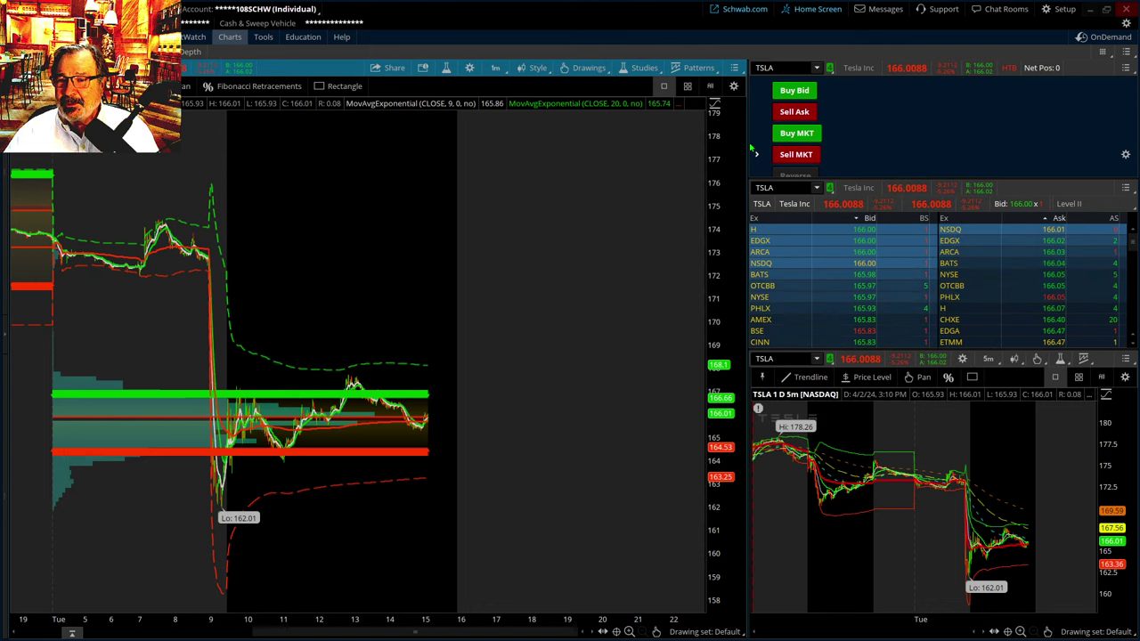
drag(704, 149, 703, 143)
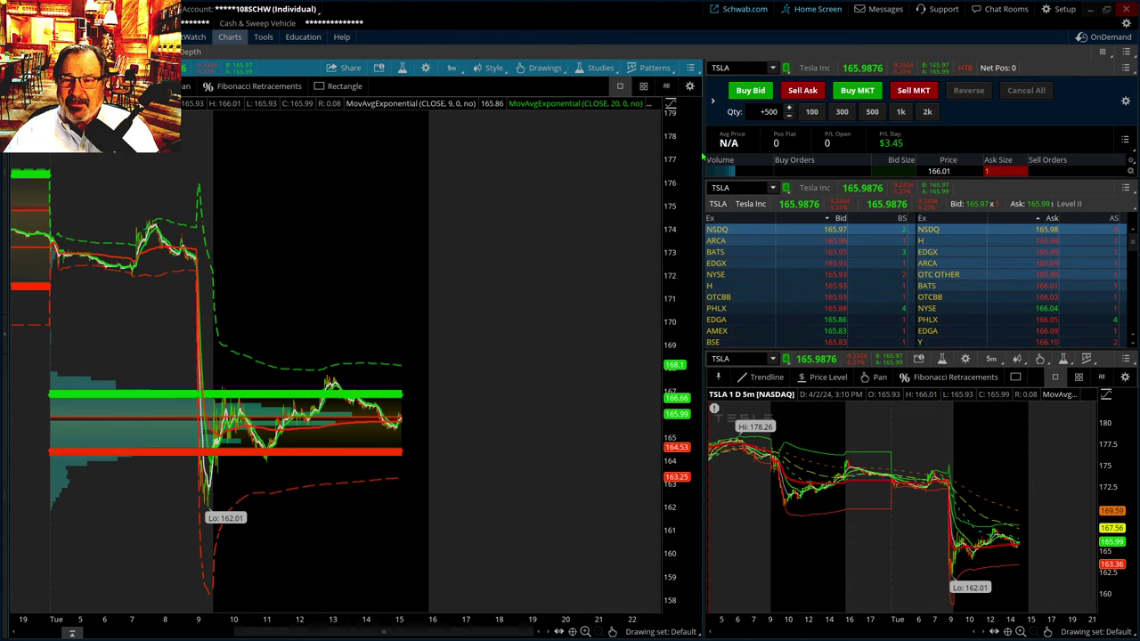
drag(702, 142, 741, 143)
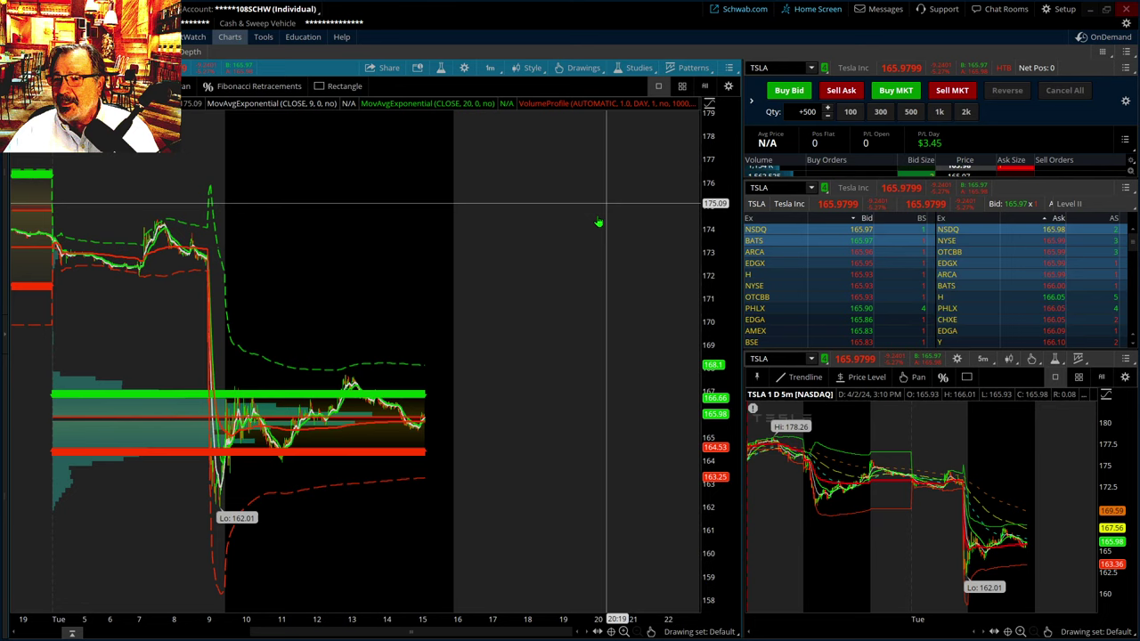